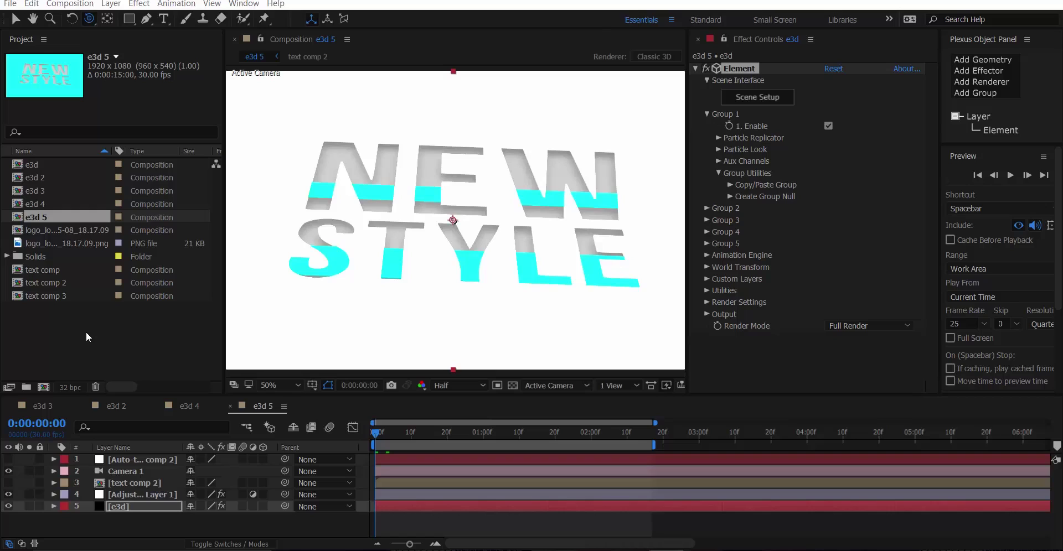
Step: Preview the e3d 3, e3d 2 and e3d 4 example compositions
{"action": "left_click", "coordinate": [41, 407]}
{"action": "key", "text": "space"}
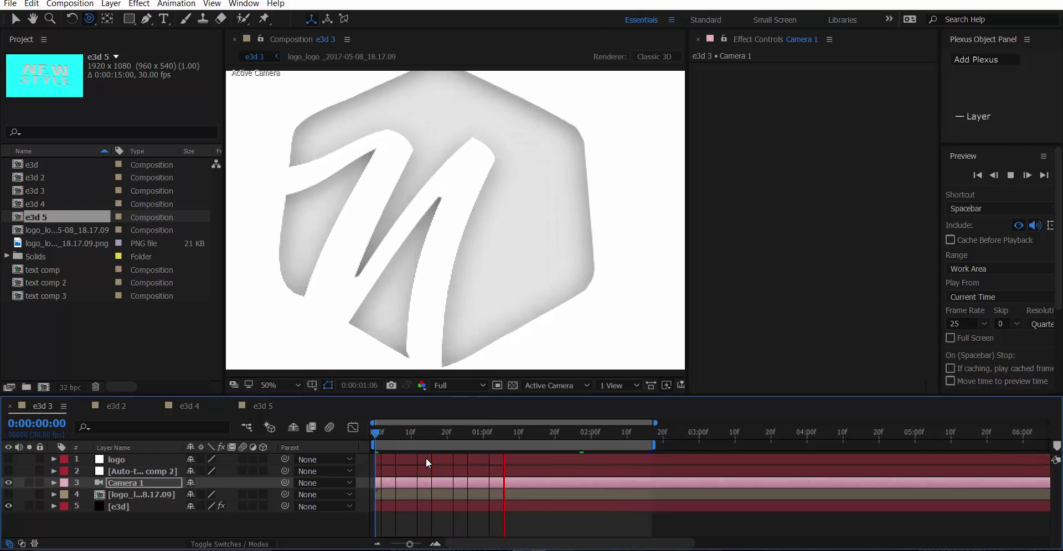
{"action": "left_click", "coordinate": [458, 433]}
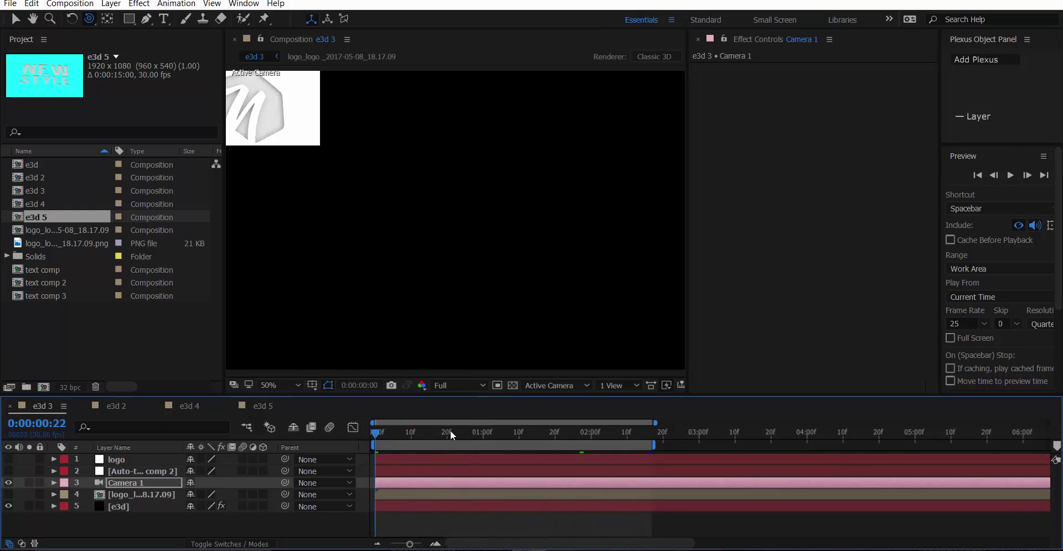
{"action": "left_click", "coordinate": [111, 406]}
{"action": "key", "text": "space"}
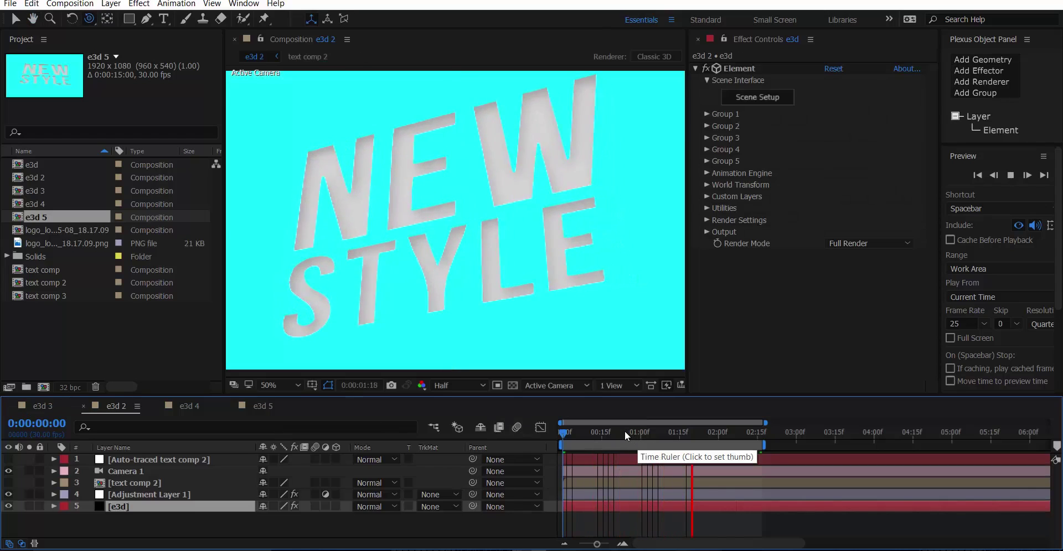
{"action": "left_click", "coordinate": [182, 406]}
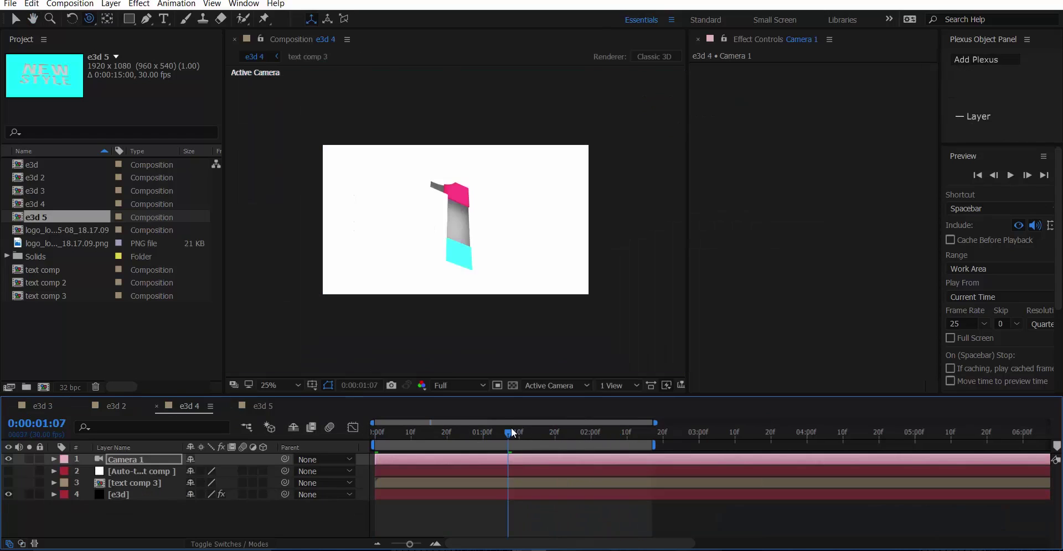
{"action": "left_click_drag", "start_coordinate": [512, 432], "coordinate": [339, 452]}
{"action": "key", "text": "space"}
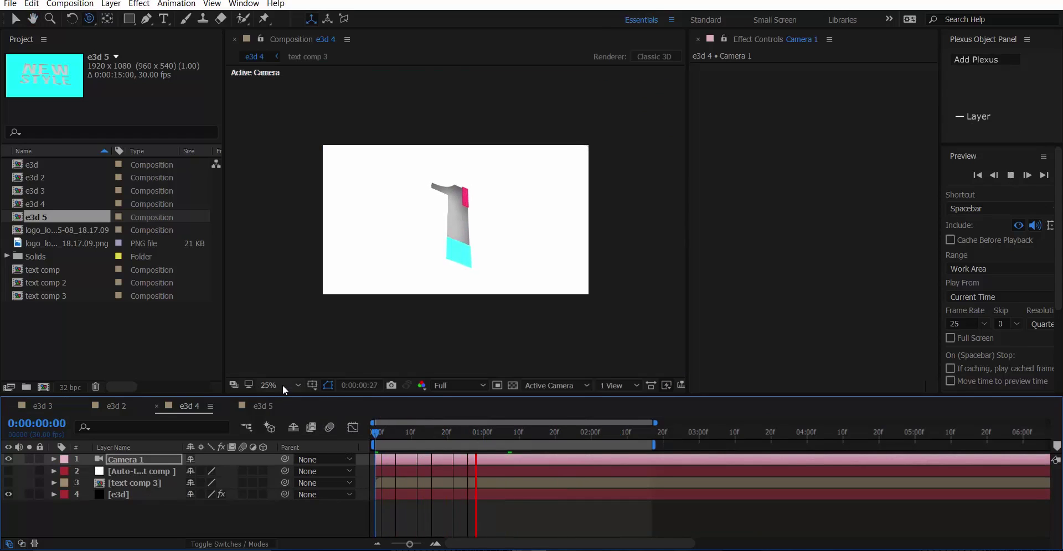
Step: Fit the viewer, replay e3d 4, then preview the e3d 5 NEW STYLE animation
{"action": "left_click", "coordinate": [283, 384]}
{"action": "left_click", "coordinate": [300, 180]}
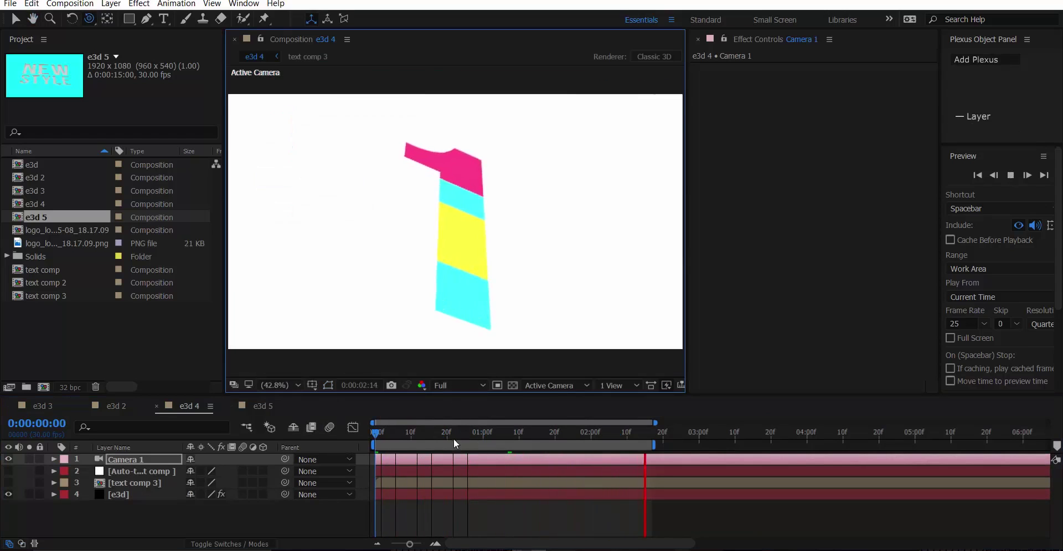
{"action": "key", "text": "space"}
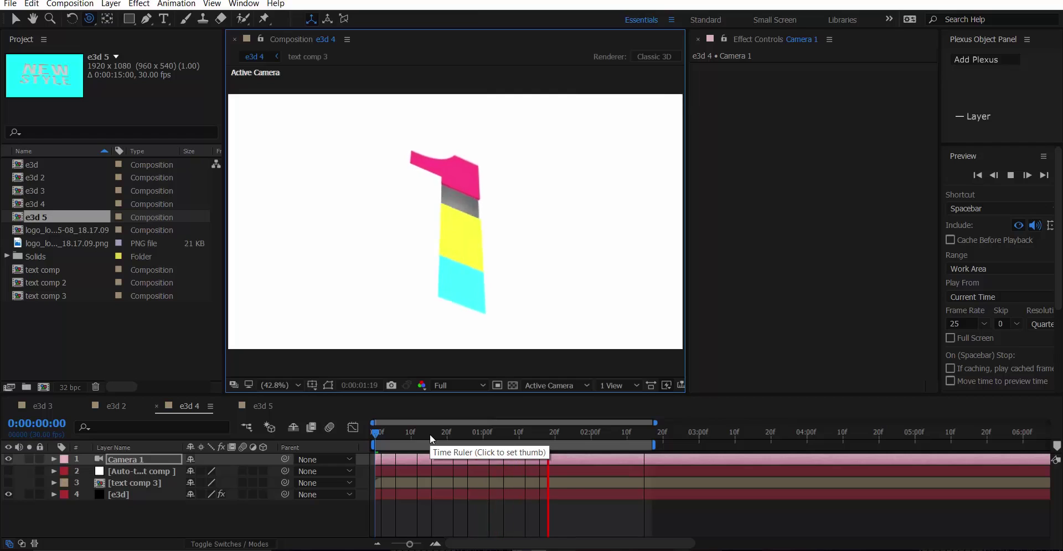
{"action": "left_click", "coordinate": [265, 406]}
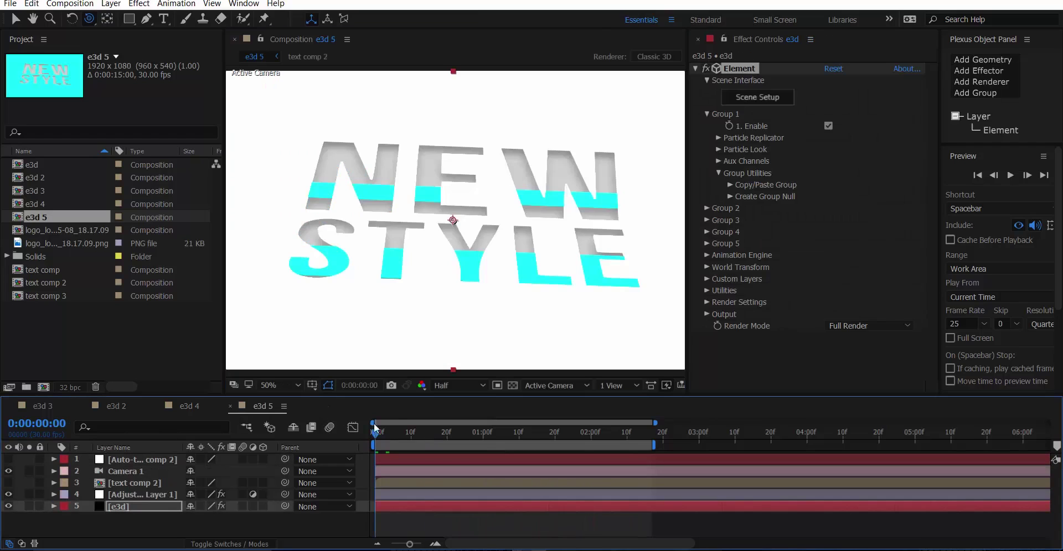
{"action": "key", "text": "space"}
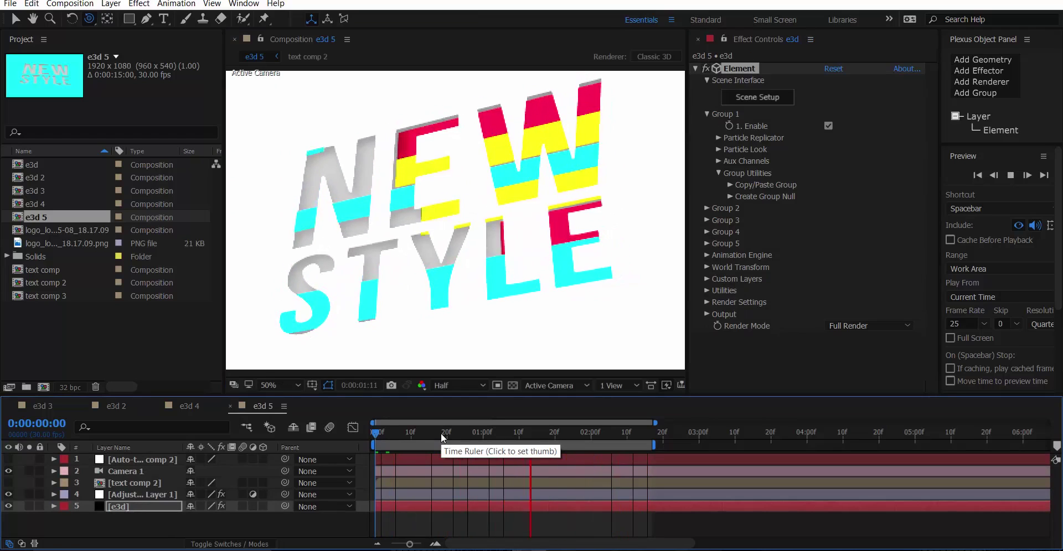
{"action": "left_click", "coordinate": [441, 433]}
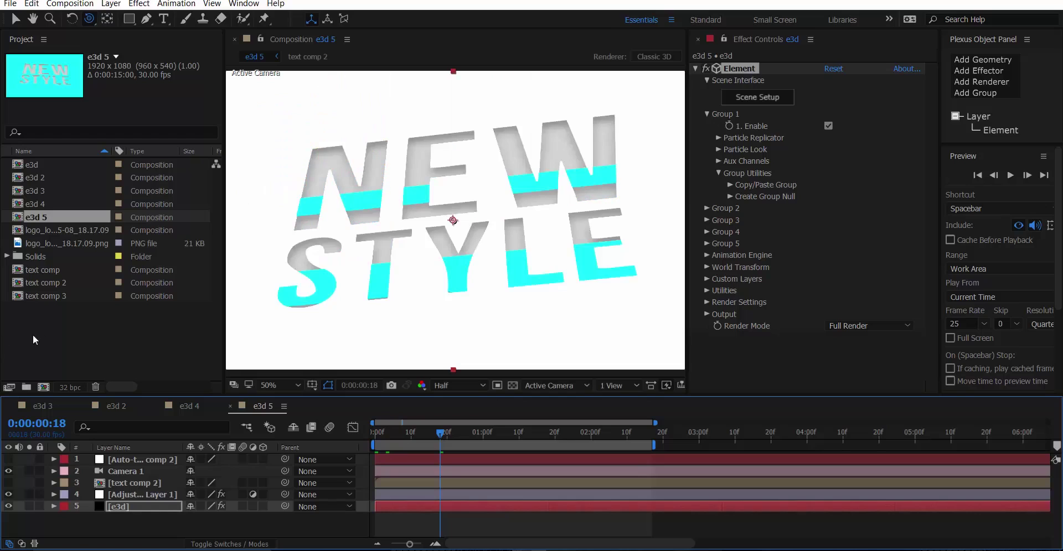
Step: Gather all existing project items into a new folder named old
{"action": "left_click", "coordinate": [38, 334]}
{"action": "key", "text": "ctrl+a"}
{"action": "left_click_drag", "start_coordinate": [34, 261], "coordinate": [29, 386]}
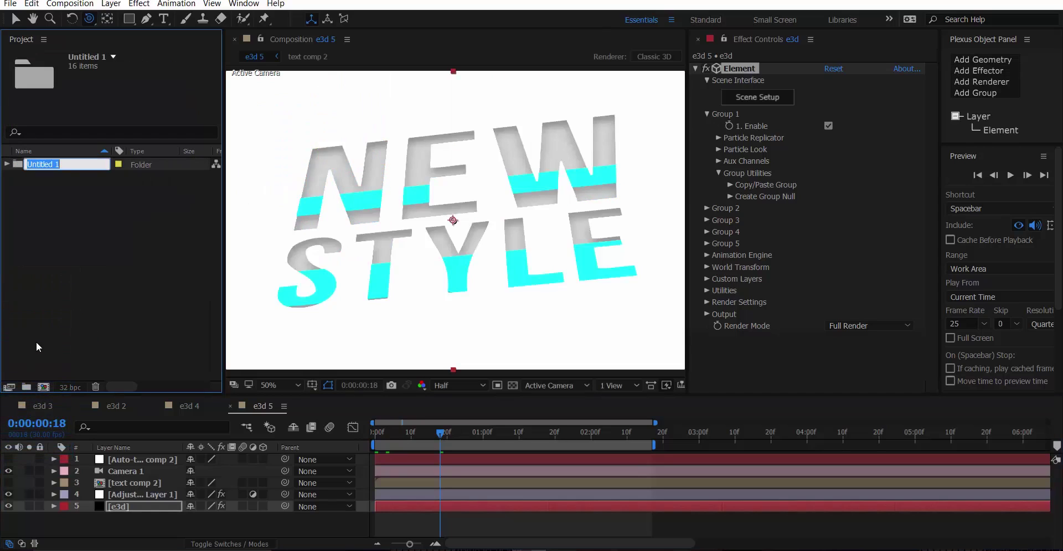
{"action": "type", "text": "old"}
{"action": "key", "text": "Return"}
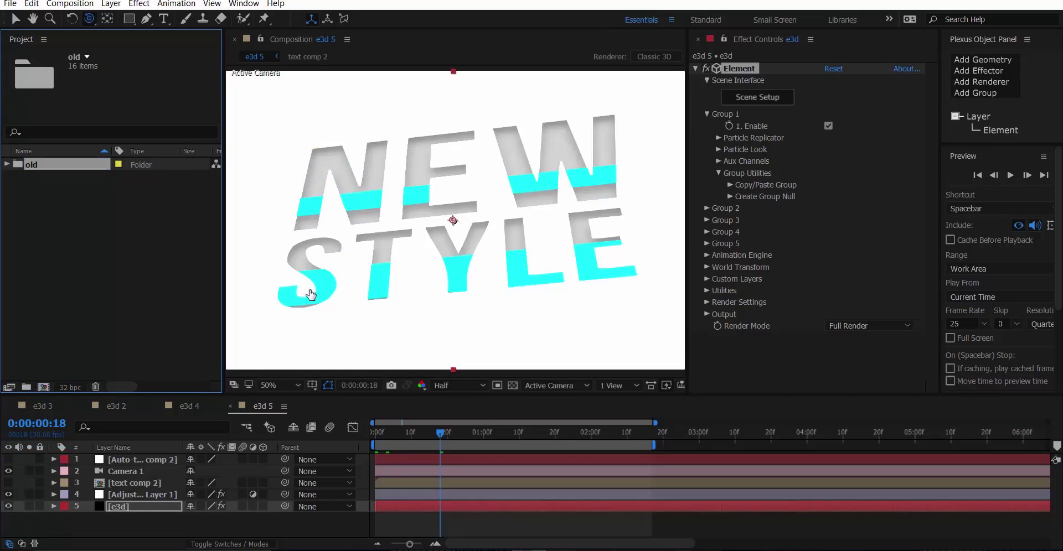
Step: Create Comp 1 at 30 fps and 0:00:10:00 duration, outside the old folder
{"action": "key", "text": "ctrl+n"}
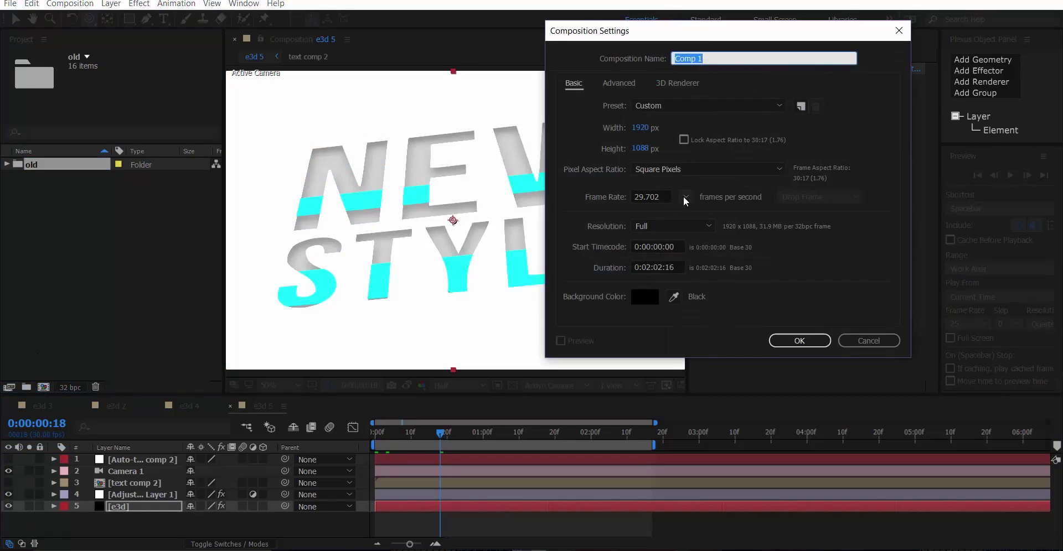
{"action": "left_click", "coordinate": [686, 198]}
{"action": "left_click", "coordinate": [719, 304]}
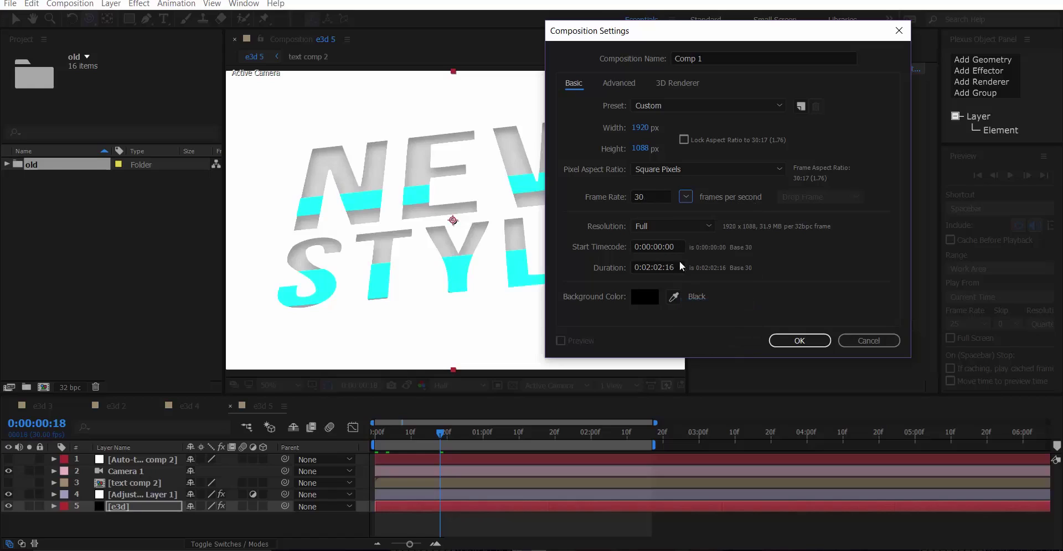
{"action": "left_click", "coordinate": [658, 267]}
{"action": "key", "text": "BackSpace"}
{"action": "key", "text": "BackSpace"}
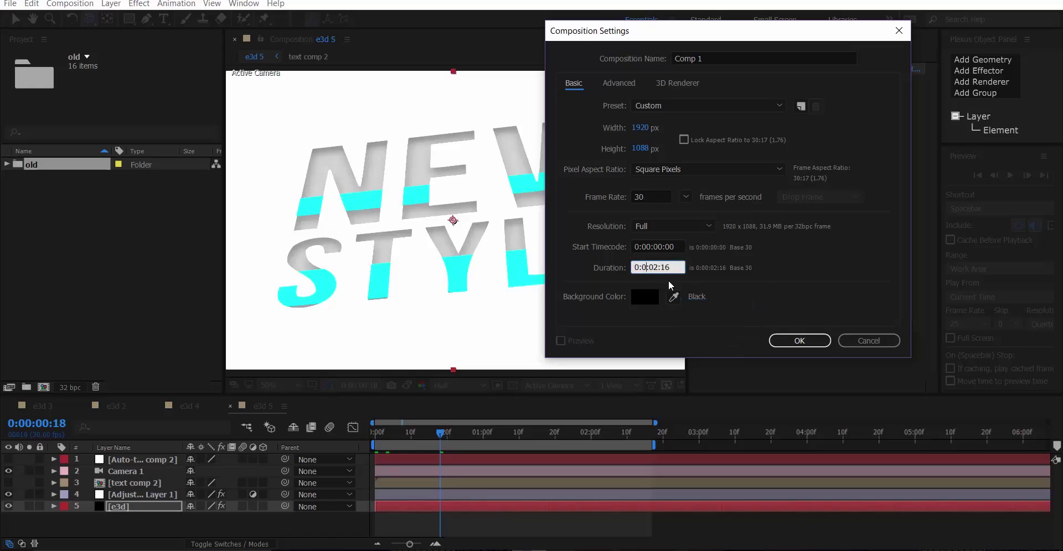
{"action": "type", "text": "0"}
{"action": "type", "text": "1"}
{"action": "key", "text": "Delete"}
{"action": "type", "text": "00"}
{"action": "key", "text": "Return"}
{"action": "left_click_drag", "start_coordinate": [63, 177], "coordinate": [71, 351]}
Step: Rename Comp 1 to 'paper cut'
{"action": "left_click", "coordinate": [6, 177]}
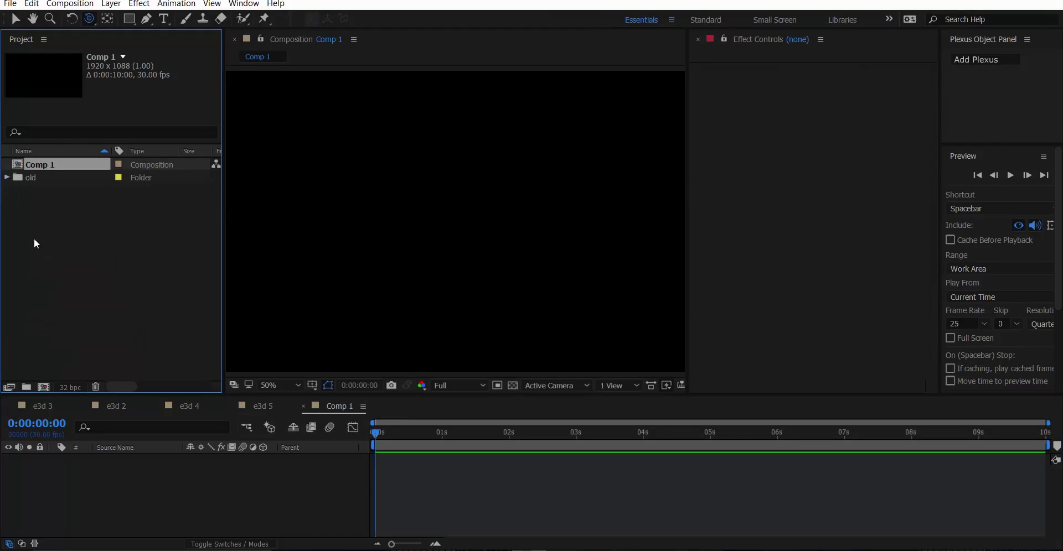
{"action": "left_click", "coordinate": [31, 163]}
{"action": "key", "text": "Return"}
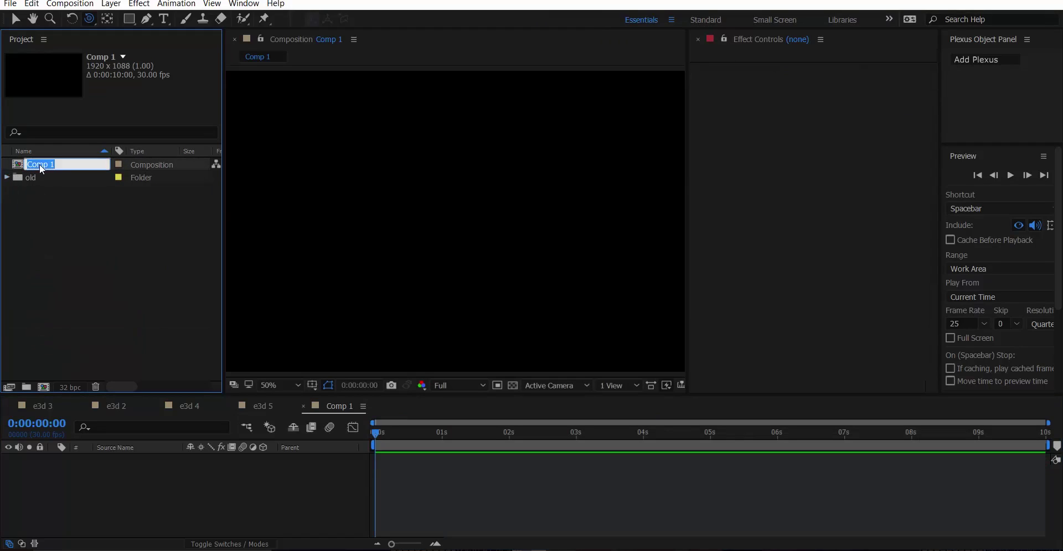
{"action": "type", "text": "paper cut"}
{"action": "key", "text": "Return"}
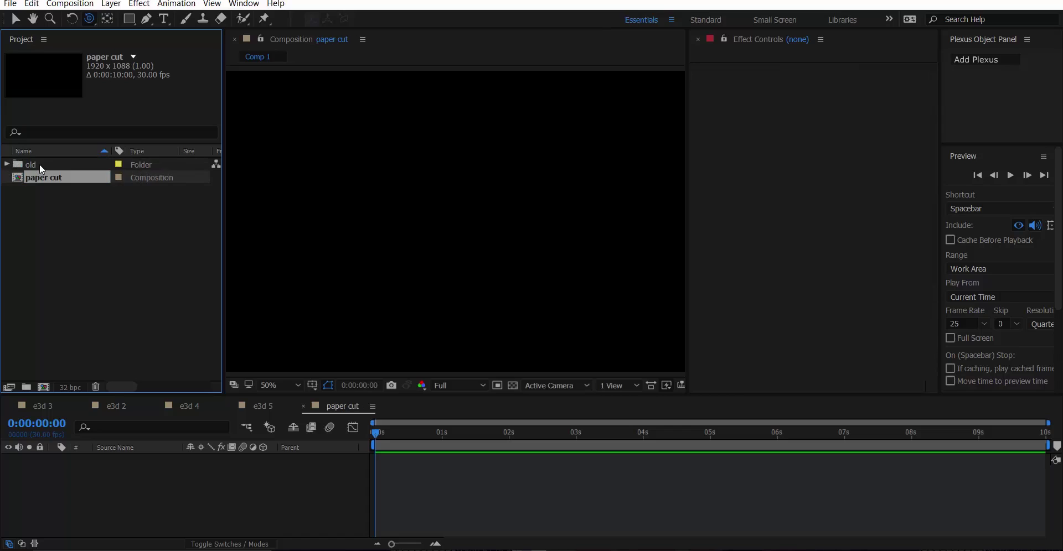
Step: Add a solid layer named e3d to paper cut, then start another new composition
{"action": "right_click", "coordinate": [66, 496]}
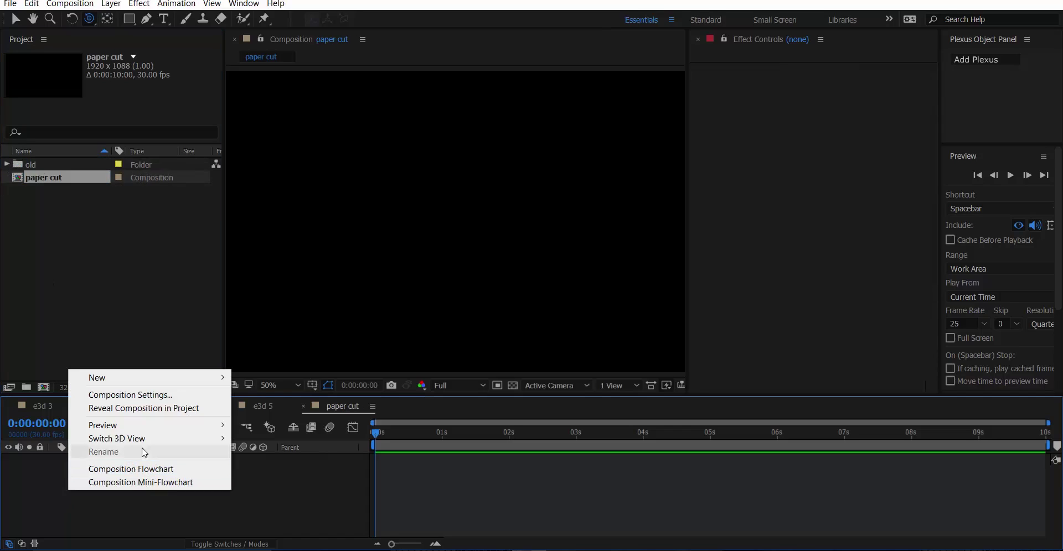
{"action": "mouse_move", "coordinate": [114, 377]}
{"action": "left_click", "coordinate": [291, 406]}
{"action": "type", "text": "e"}
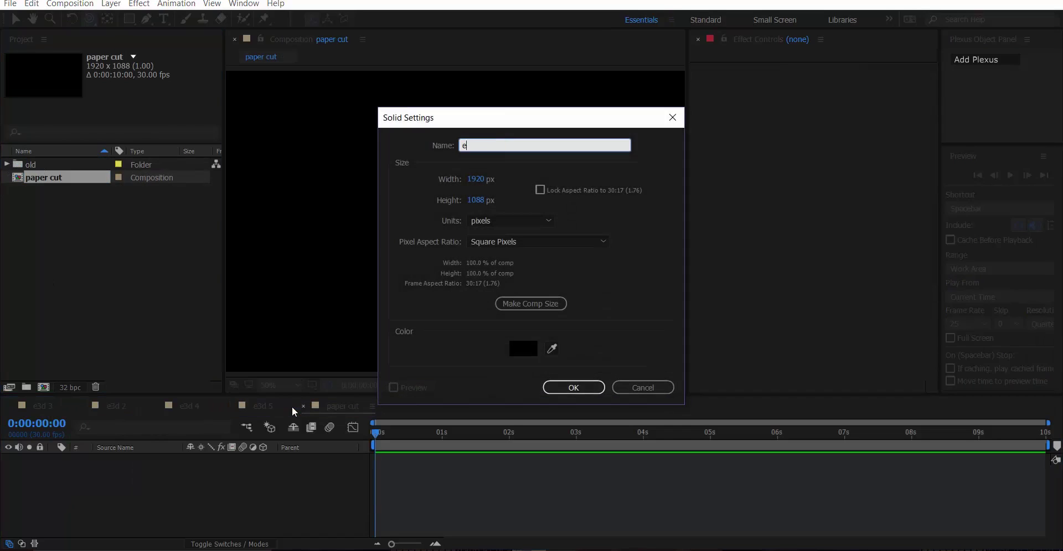
{"action": "type", "text": "3d"}
{"action": "key", "text": "Return"}
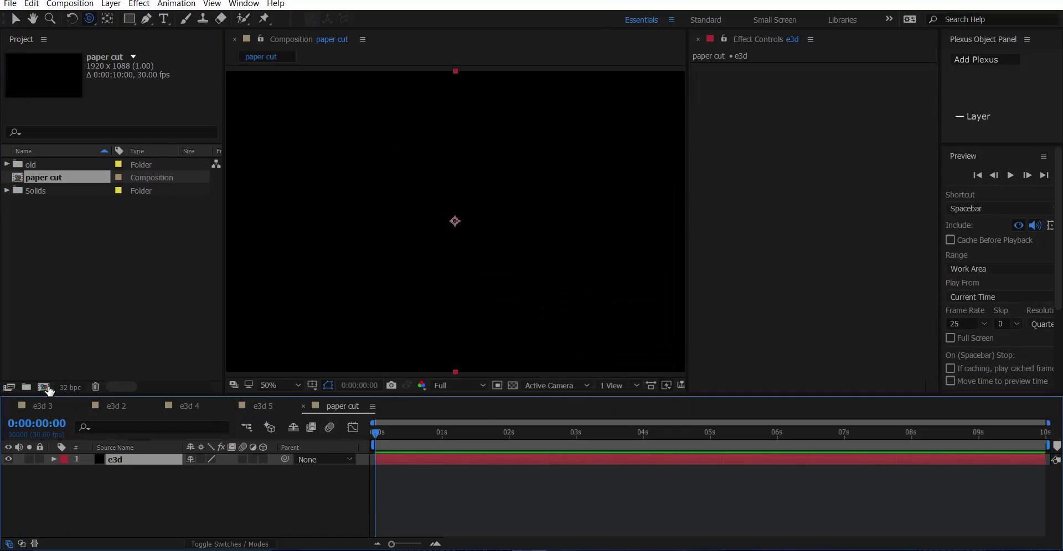
{"action": "left_click", "coordinate": [43, 387]}
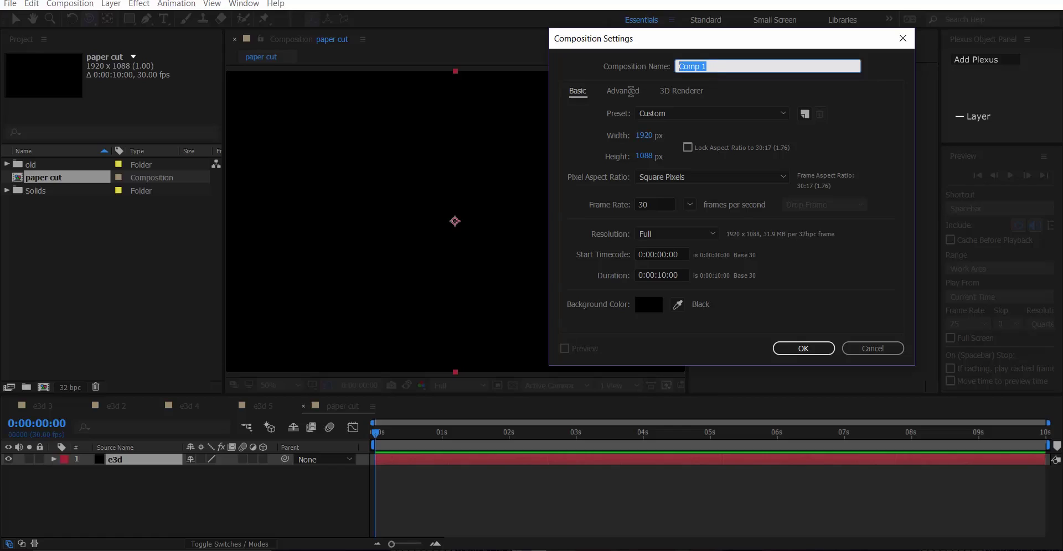
Step: Create a composition named test and turn on the title/action safe guides
{"action": "type", "text": "test"}
{"action": "key", "text": "Return"}
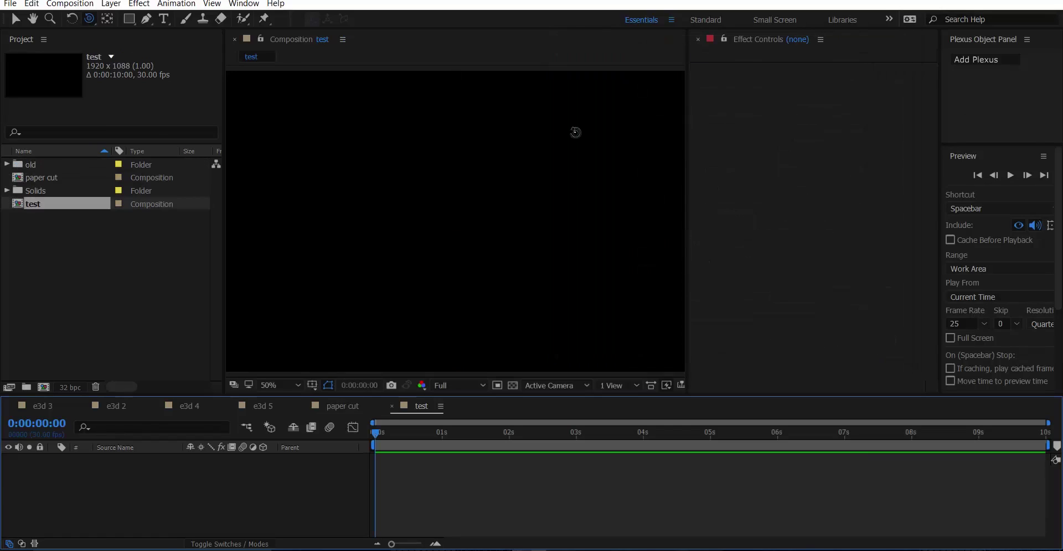
{"action": "left_click", "coordinate": [163, 19]}
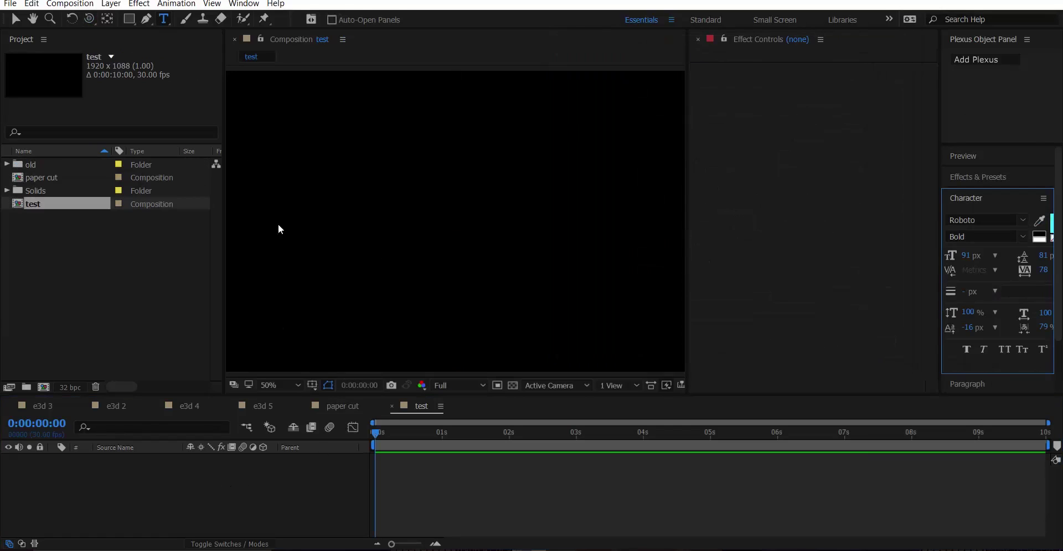
{"action": "left_click", "coordinate": [320, 399]}
{"action": "left_click", "coordinate": [453, 224]}
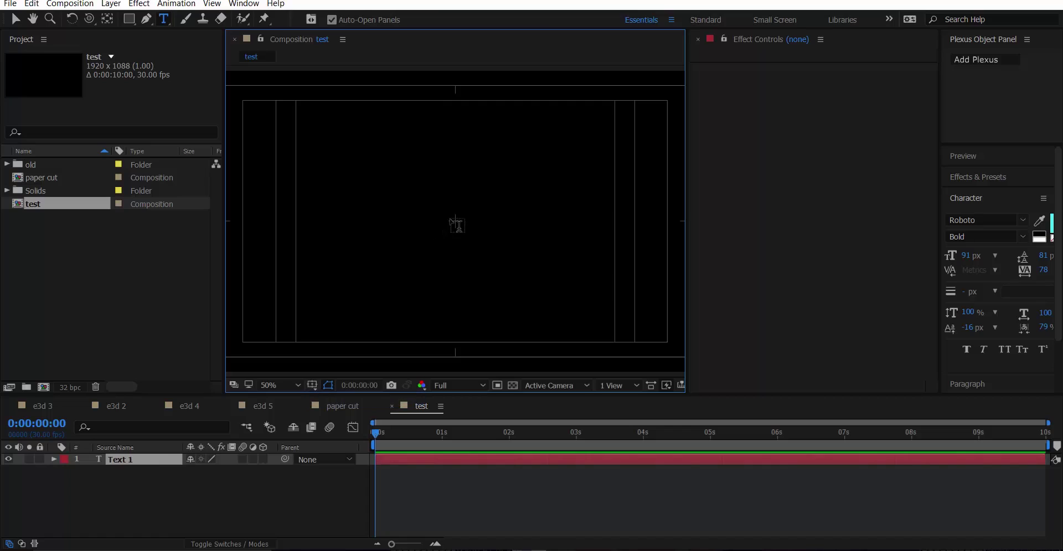
Step: Write '3D' as a text layer and enlarge it from 91 px to 274 px
{"action": "type", "text": "5"}
{"action": "key", "text": "ctrl+a"}
{"action": "type", "text": "3d"}
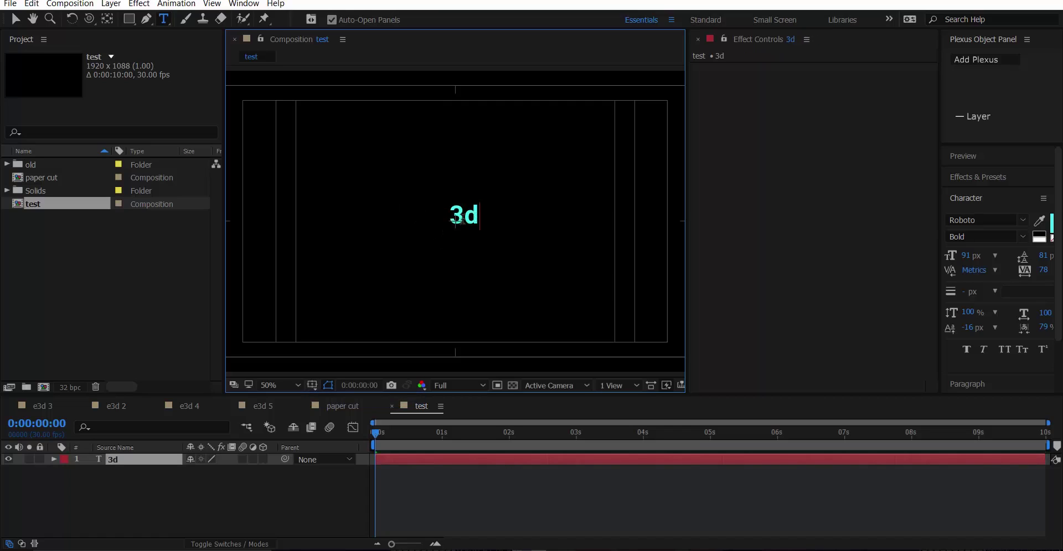
{"action": "key", "text": "ctrl+a"}
{"action": "type", "text": "3D"}
{"action": "key", "text": "ctrl+a"}
{"action": "left_click_drag", "start_coordinate": [970, 256], "coordinate": [3, 24]}
Step: Centre the 3D text, hide its layer, and switch back to paper cut
{"action": "left_click", "coordinate": [15, 19]}
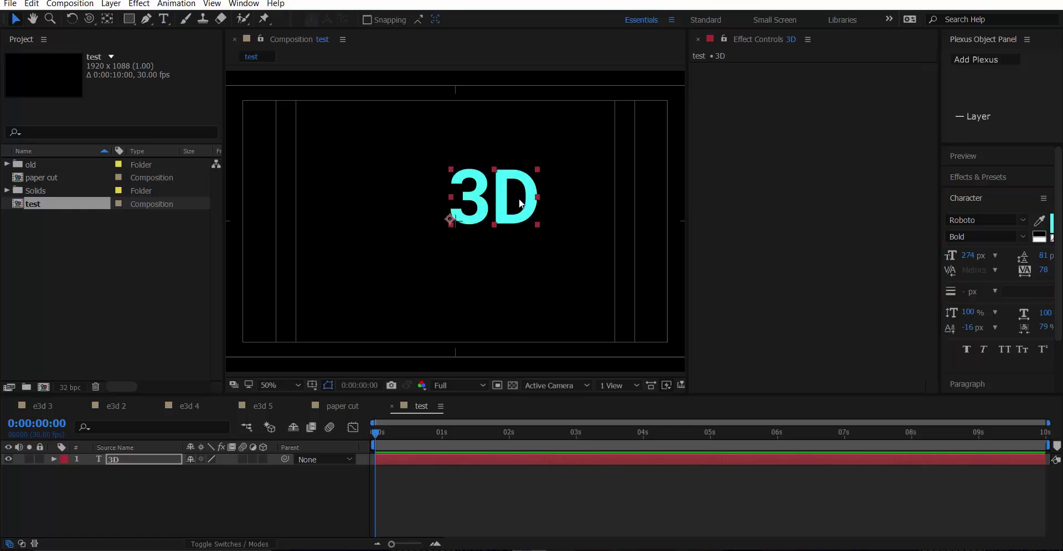
{"action": "left_click_drag", "start_coordinate": [516, 209], "coordinate": [479, 221]}
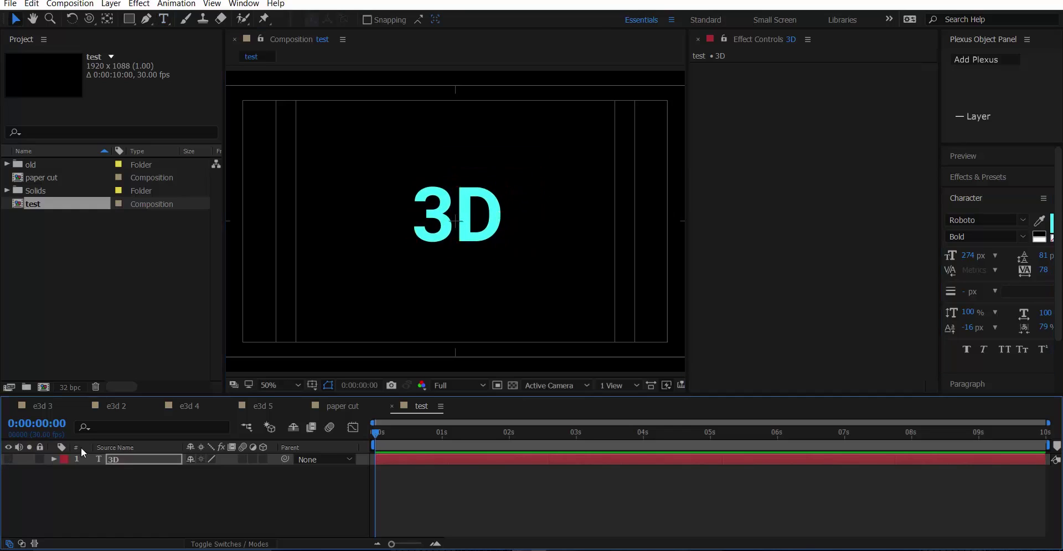
{"action": "left_click", "coordinate": [9, 460]}
{"action": "left_click", "coordinate": [342, 406]}
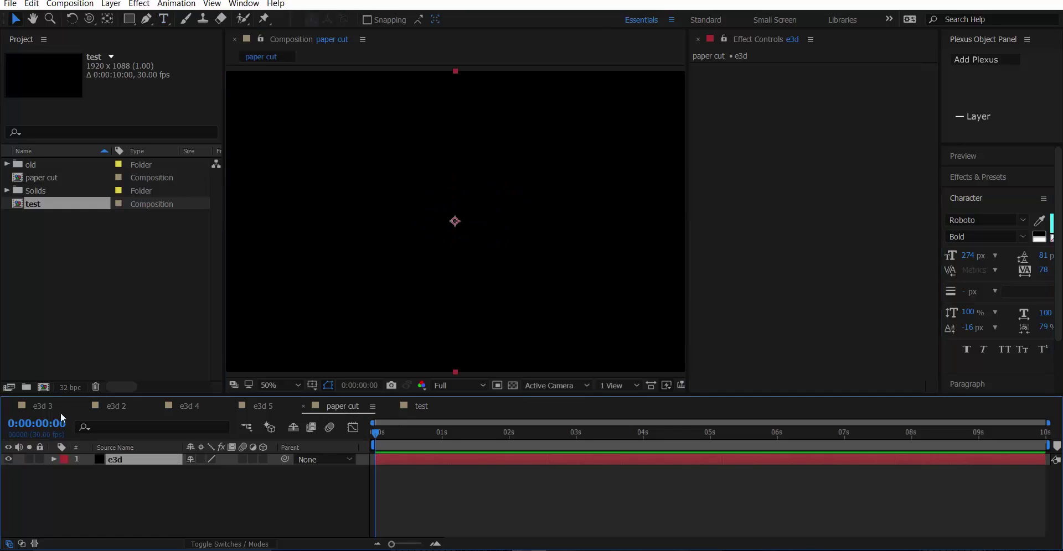
Step: Close the old example composition timelines
{"action": "left_click", "coordinate": [10, 406]}
{"action": "left_click", "coordinate": [10, 406]}
{"action": "left_click", "coordinate": [10, 406]}
{"action": "left_click", "coordinate": [10, 407]}
{"action": "left_click_drag", "start_coordinate": [111, 415], "coordinate": [162, 416]}
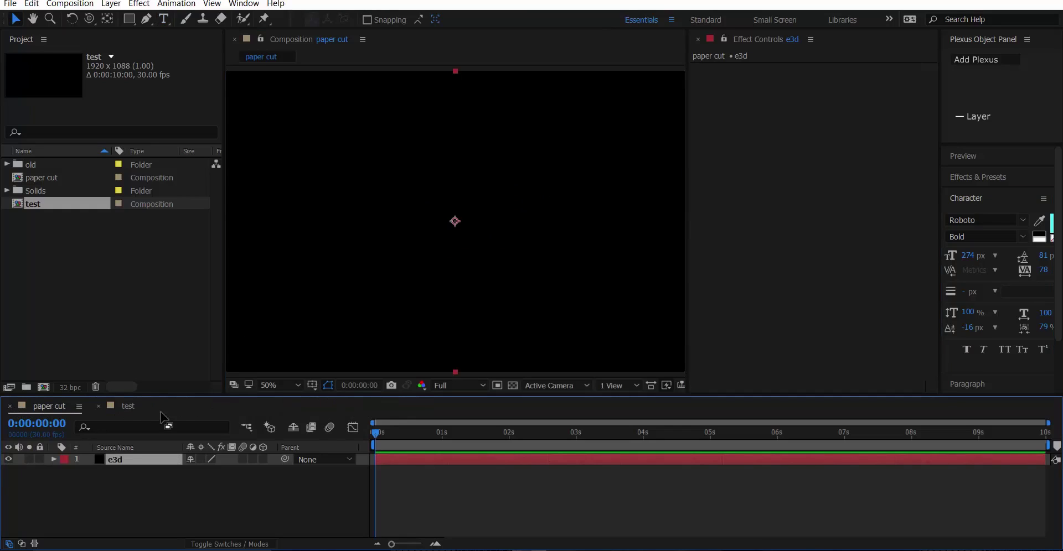
Step: Rename the test comp to 'text' and place it in the paper cut timeline
{"action": "left_click", "coordinate": [105, 279]}
{"action": "key", "text": "Return"}
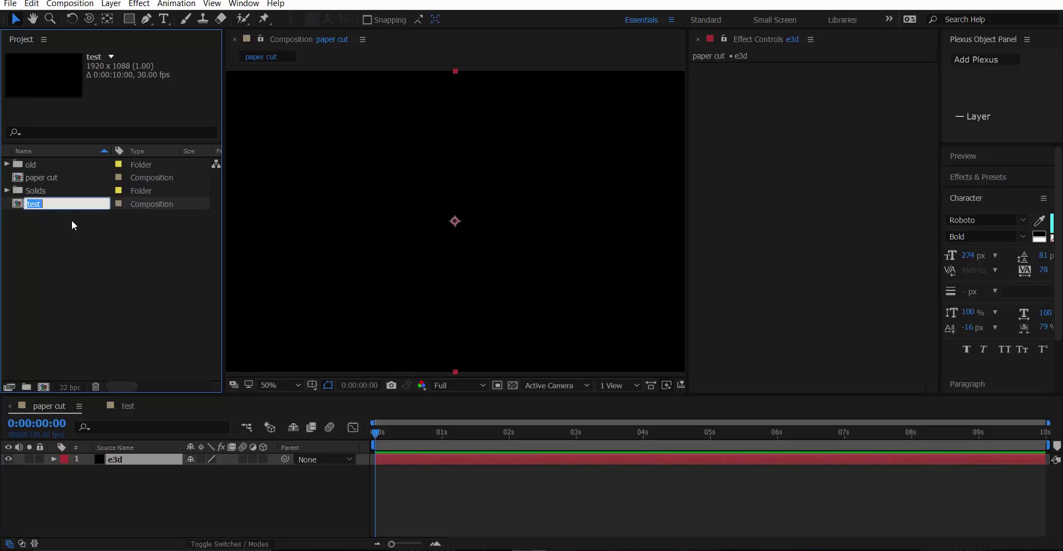
{"action": "type", "text": "text"}
{"action": "key", "text": "Return"}
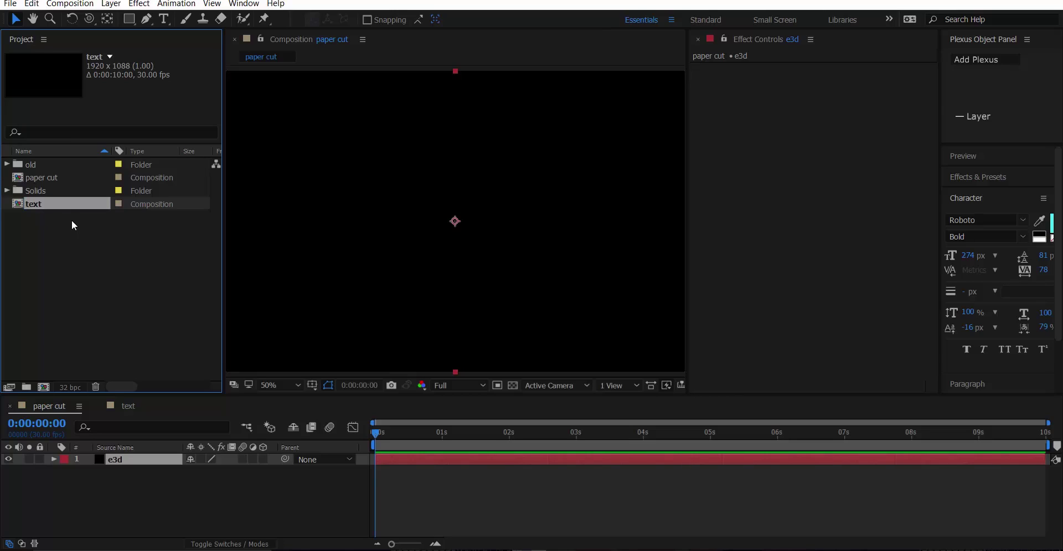
{"action": "left_click_drag", "start_coordinate": [65, 207], "coordinate": [127, 495]}
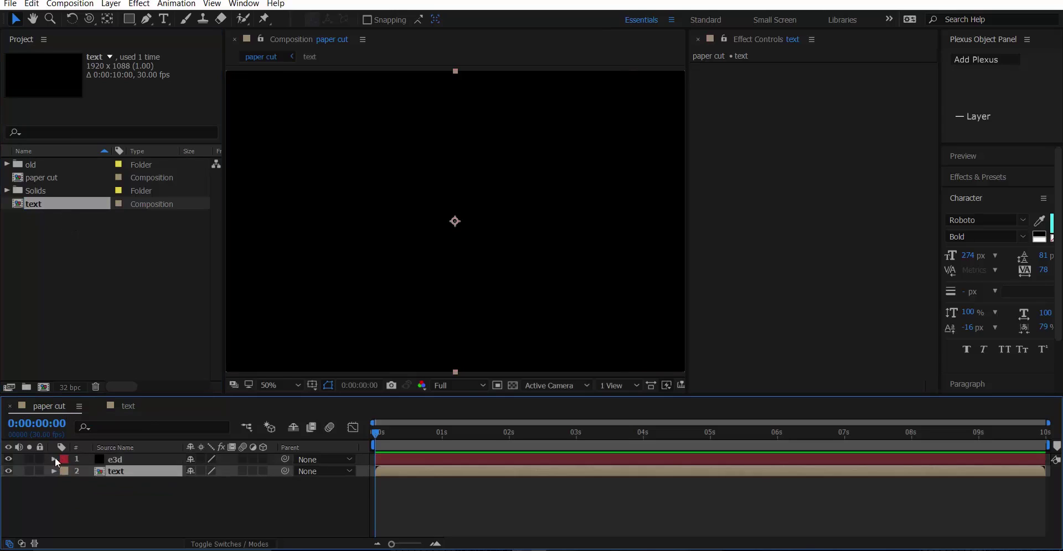
Step: Cancel the Layer > Auto-trace attempt and hide the e3d layer
{"action": "left_click", "coordinate": [111, 4]}
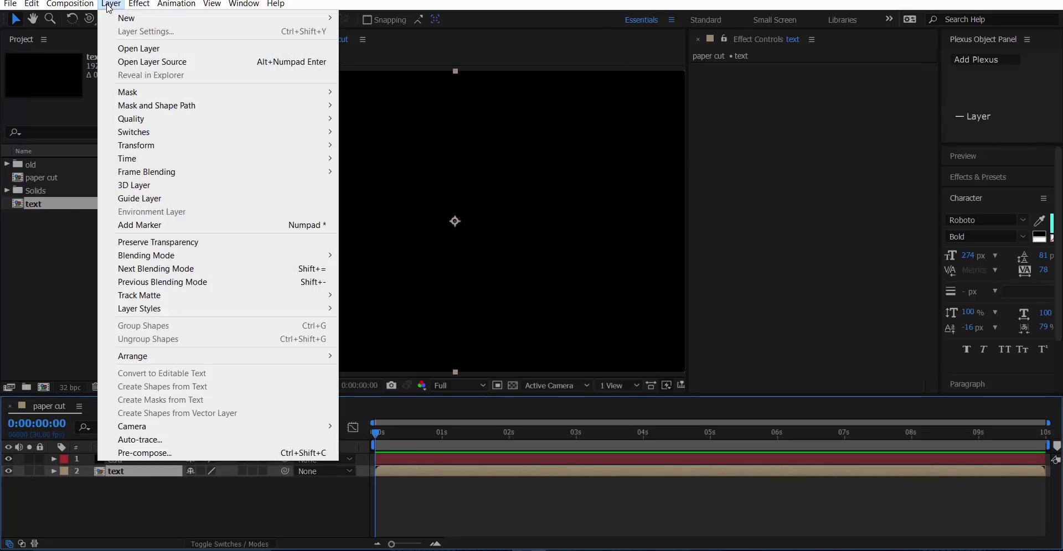
{"action": "left_click", "coordinate": [161, 440]}
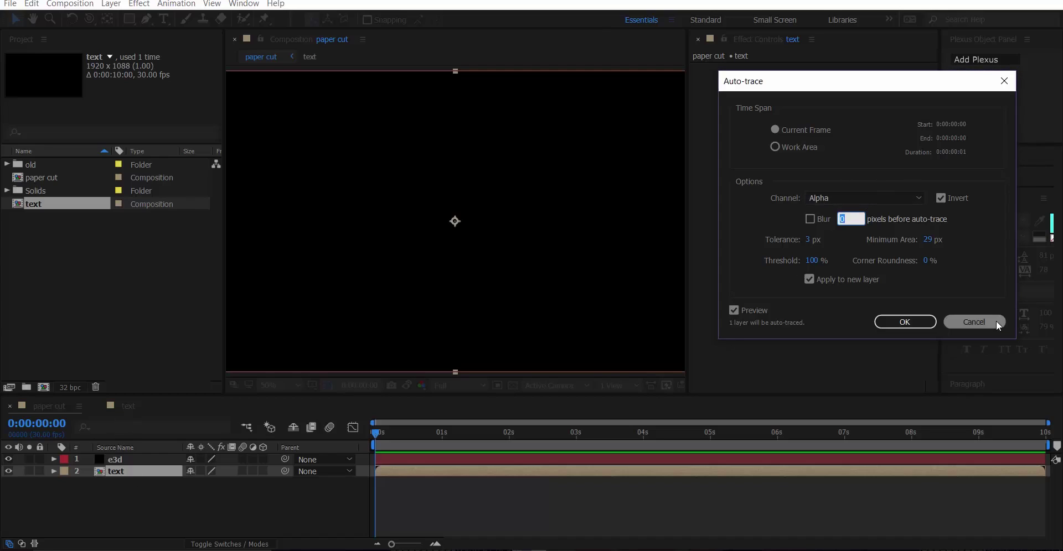
{"action": "left_click", "coordinate": [968, 323]}
{"action": "left_click", "coordinate": [8, 460]}
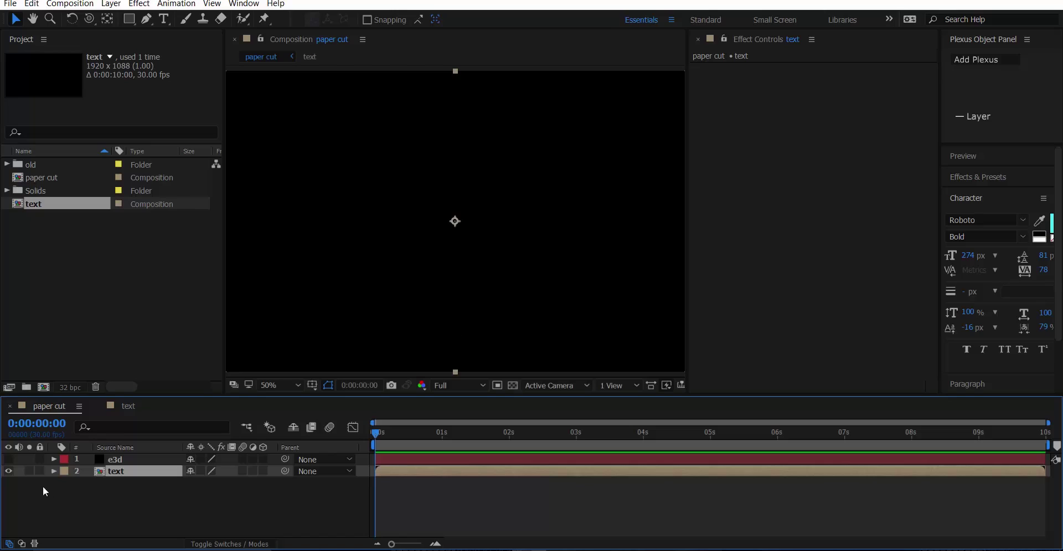
Step: Make the 3D text layer in the text comp visible again
{"action": "left_click", "coordinate": [128, 406]}
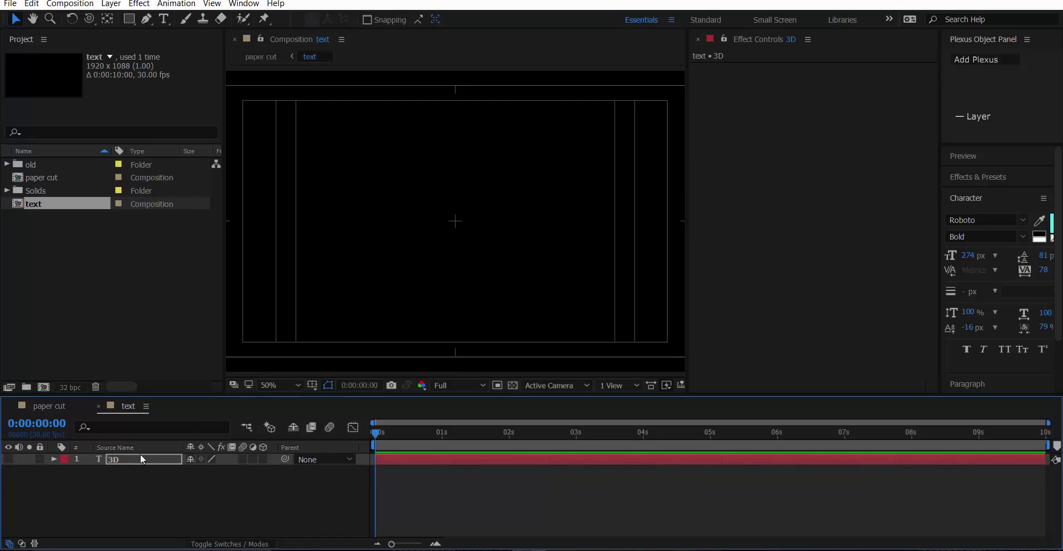
{"action": "left_click", "coordinate": [11, 459]}
{"action": "left_click", "coordinate": [56, 406]}
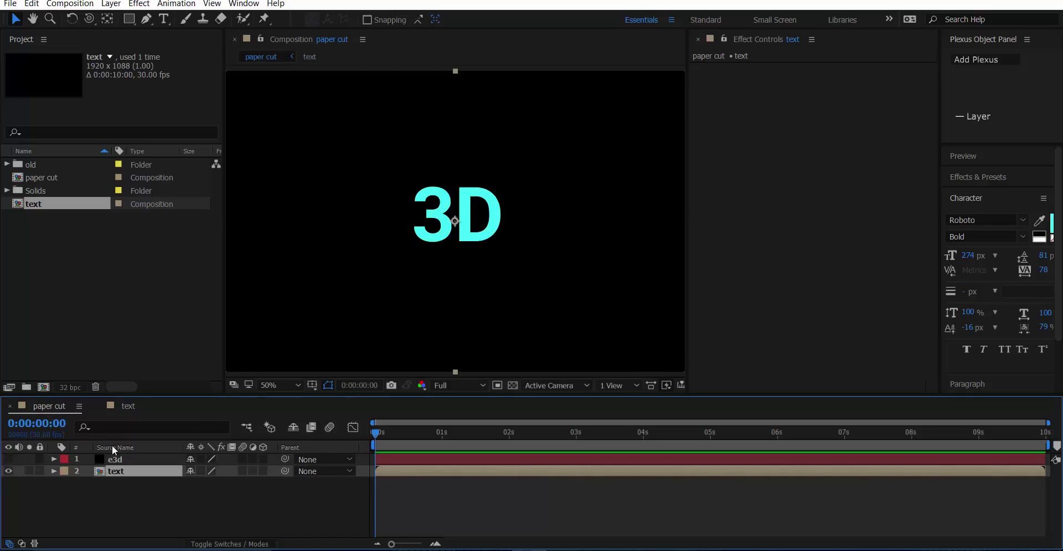
Step: Recolour the 3D text fill to white (FFFFFF) and return to paper cut
{"action": "left_click", "coordinate": [128, 406]}
{"action": "key", "text": "ctrl+t"}
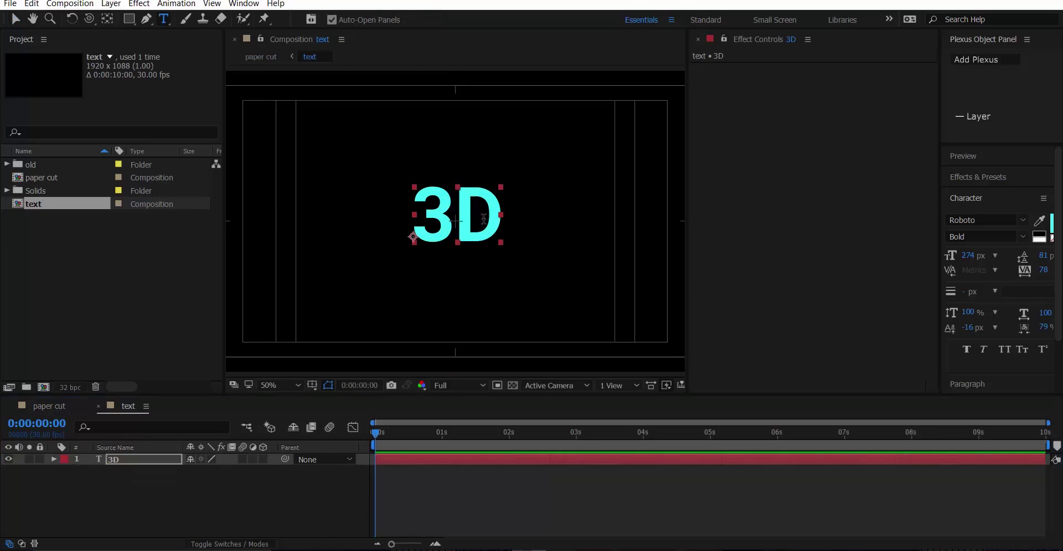
{"action": "left_click_drag", "start_coordinate": [500, 225], "coordinate": [357, 215]}
{"action": "left_click", "coordinate": [510, 387]}
{"action": "left_click", "coordinate": [510, 387]}
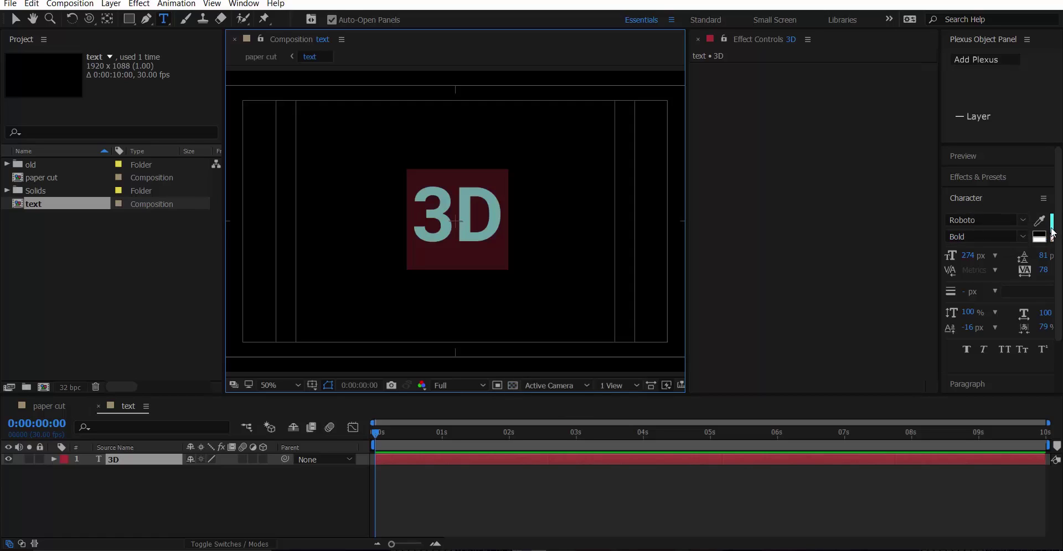
{"action": "left_click", "coordinate": [1041, 234]}
{"action": "type", "text": "ffffff"}
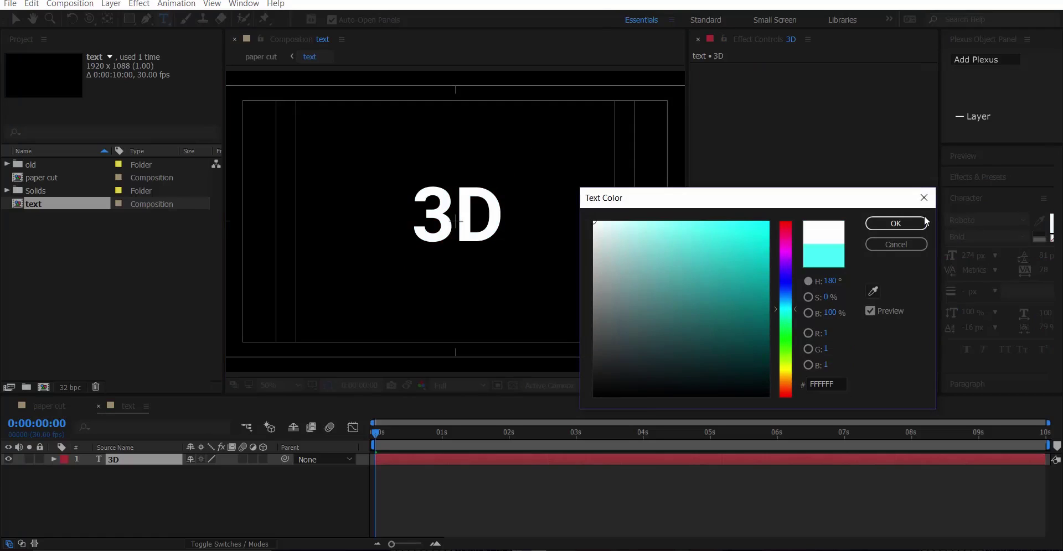
{"action": "left_click", "coordinate": [923, 223]}
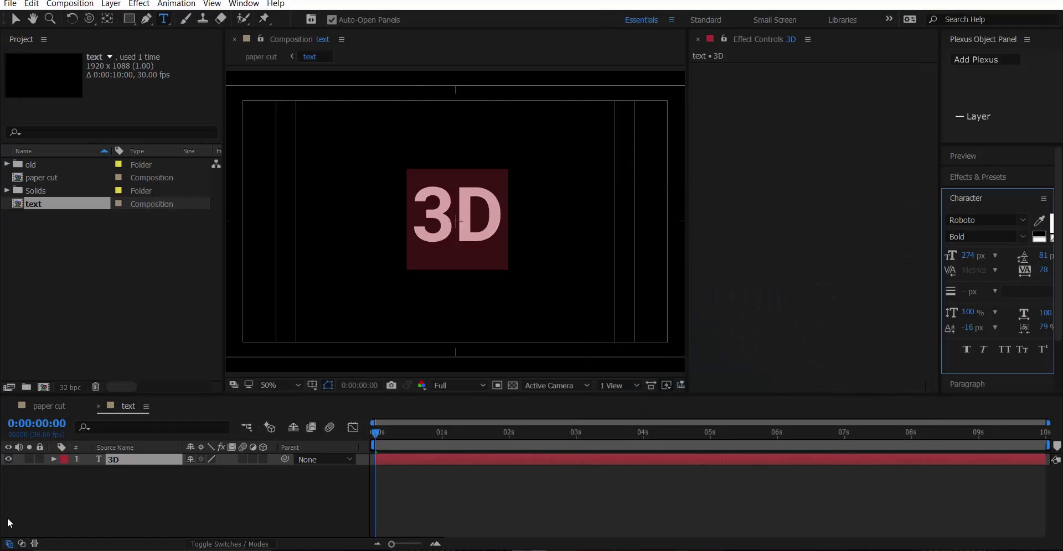
{"action": "left_click", "coordinate": [82, 408]}
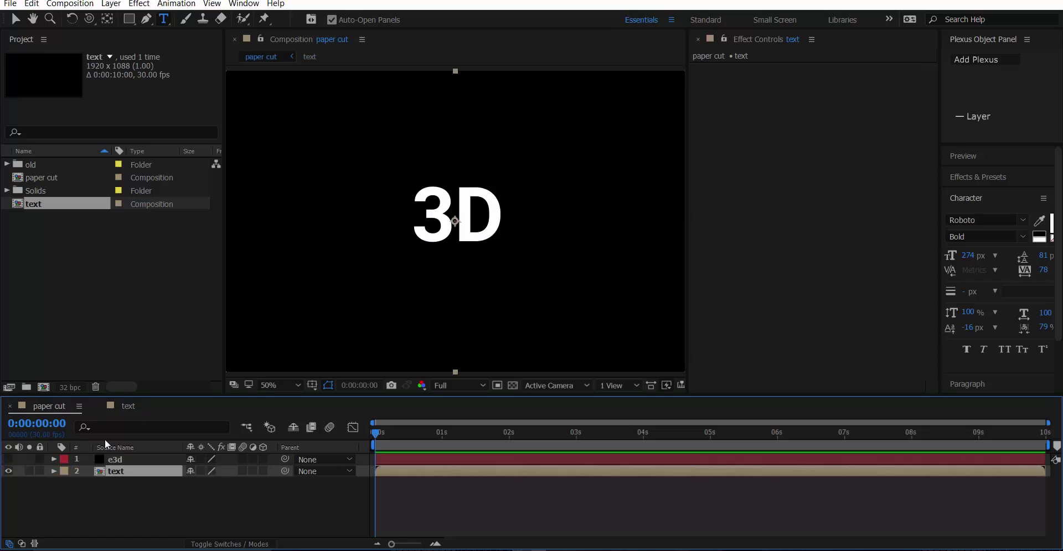
Step: Auto-trace the text layer with Invert unchecked, then hide the original text layer
{"action": "right_click", "coordinate": [137, 472]}
{"action": "left_click", "coordinate": [111, 4]}
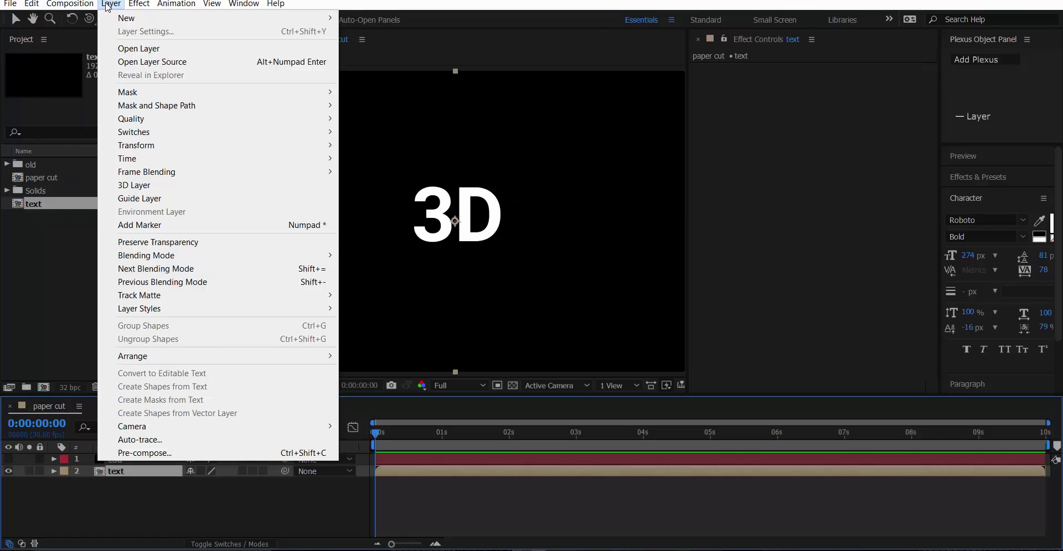
{"action": "left_click", "coordinate": [140, 440]}
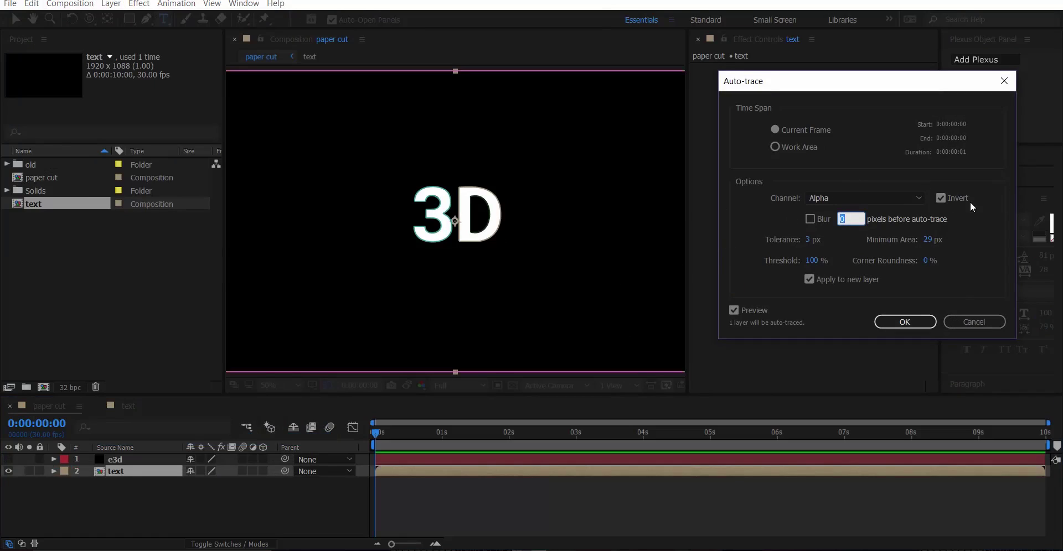
{"action": "left_click", "coordinate": [940, 198]}
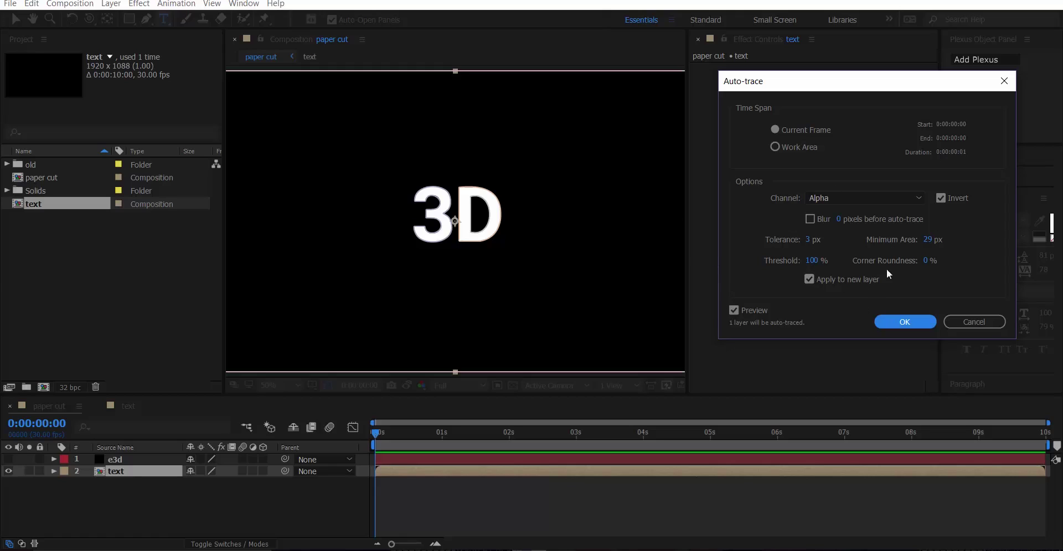
{"action": "left_click", "coordinate": [905, 323]}
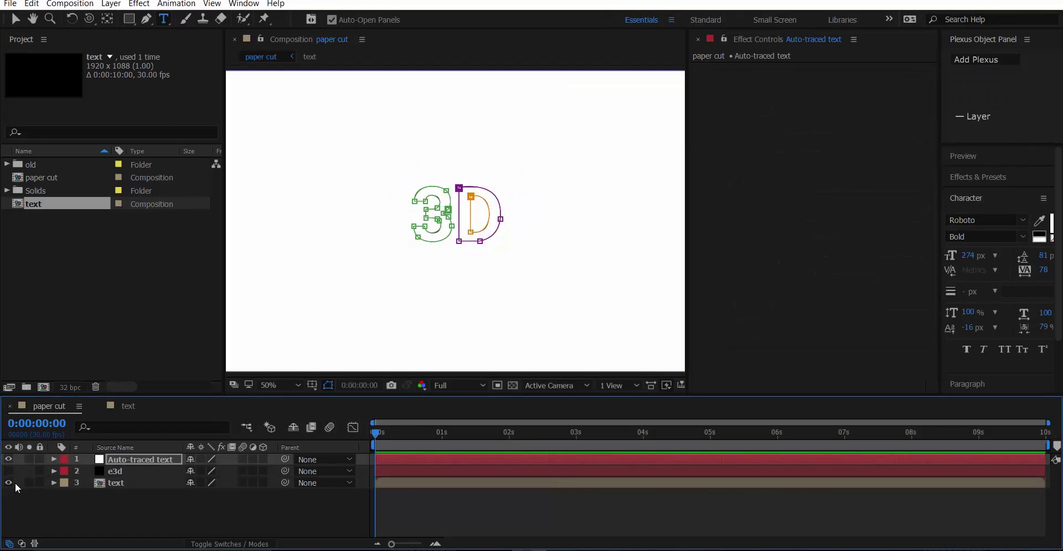
{"action": "left_click", "coordinate": [8, 483]}
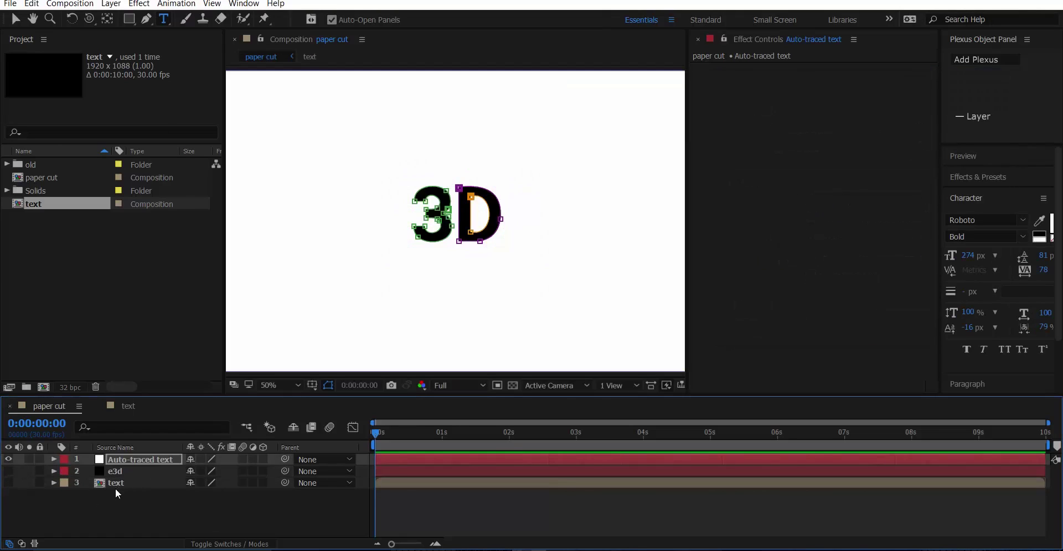
Step: Hide Auto-traced text and apply the Element effect to e3d via the 'elem' search
{"action": "left_click", "coordinate": [115, 492]}
{"action": "left_click", "coordinate": [9, 460]}
{"action": "left_click", "coordinate": [114, 472]}
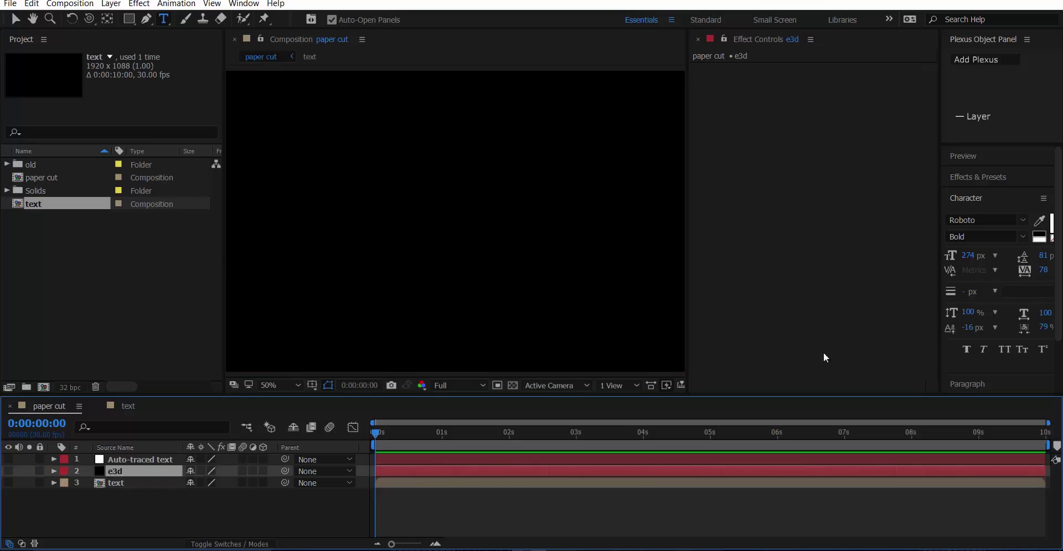
{"action": "left_click", "coordinate": [852, 240]}
{"action": "key", "text": "ctrl+space"}
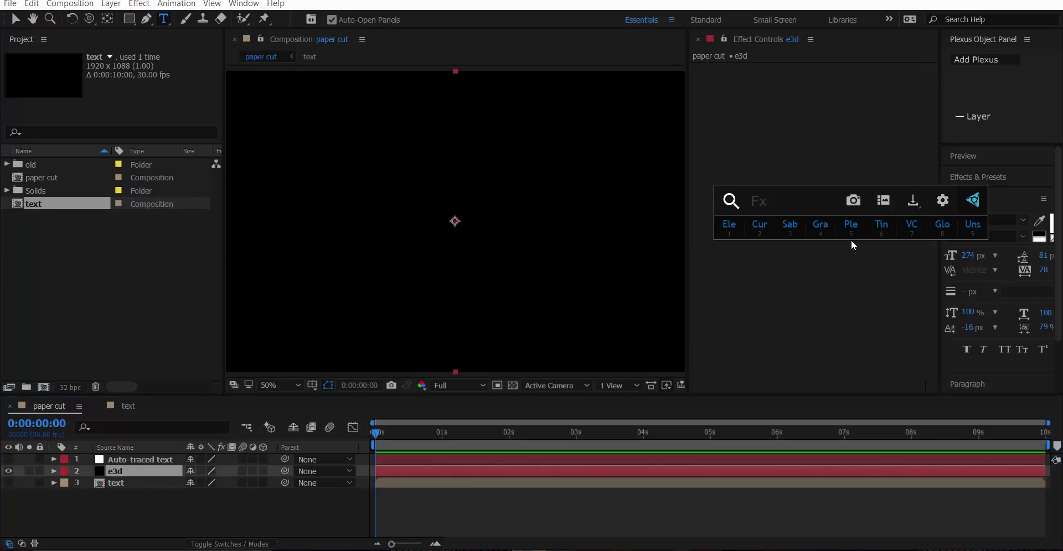
{"action": "type", "text": "e"}
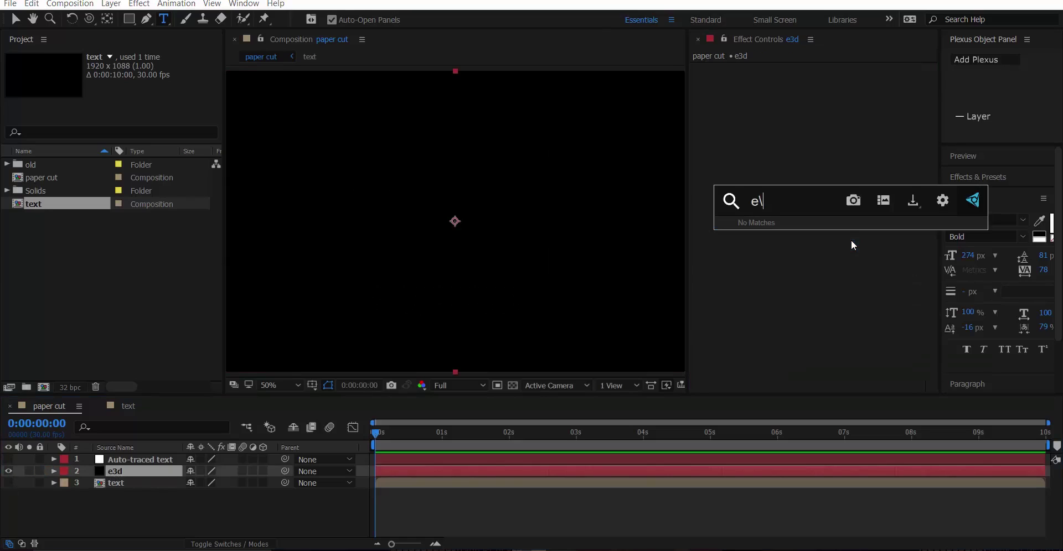
{"action": "type", "text": "lem"}
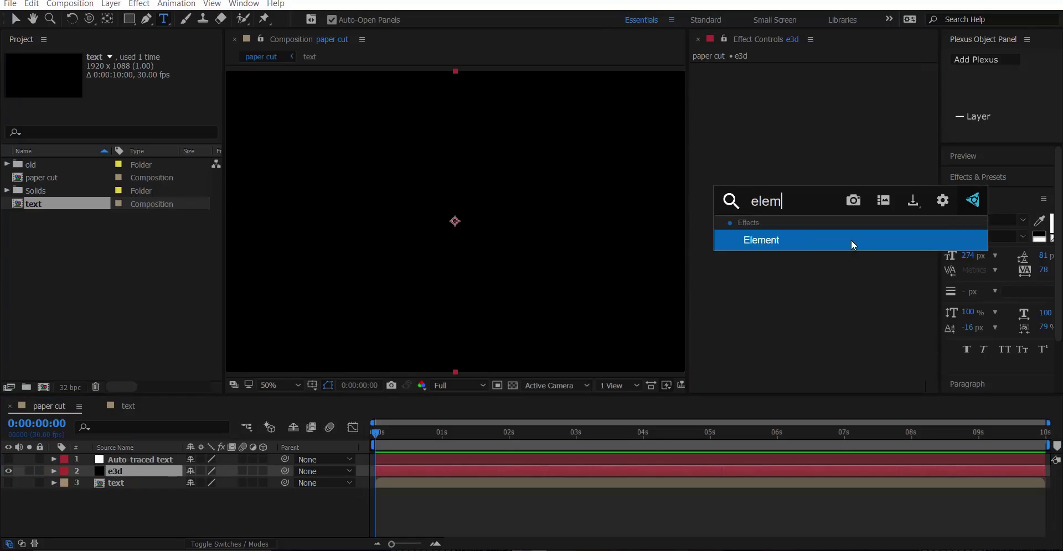
{"action": "key", "text": "Return"}
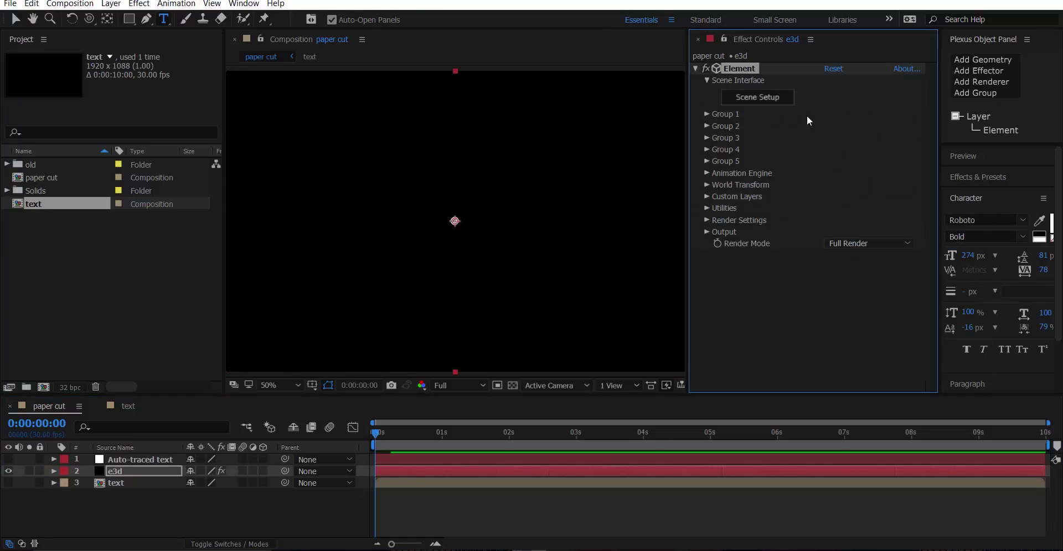
Step: Set Element's Custom Layers Path Layer 1 to Auto-traced text
{"action": "left_click", "coordinate": [707, 197]}
{"action": "left_click", "coordinate": [719, 208]}
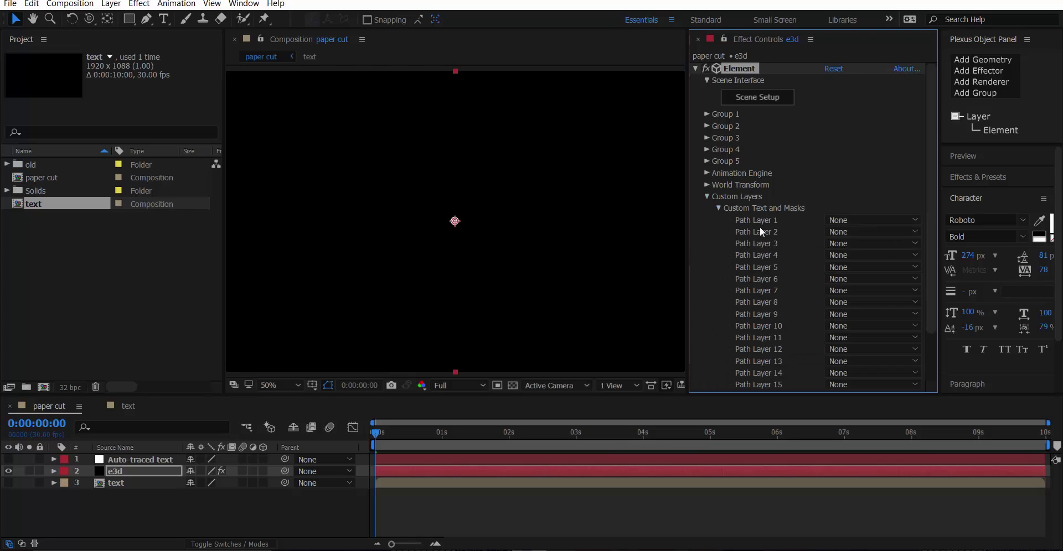
{"action": "left_click", "coordinate": [848, 218]}
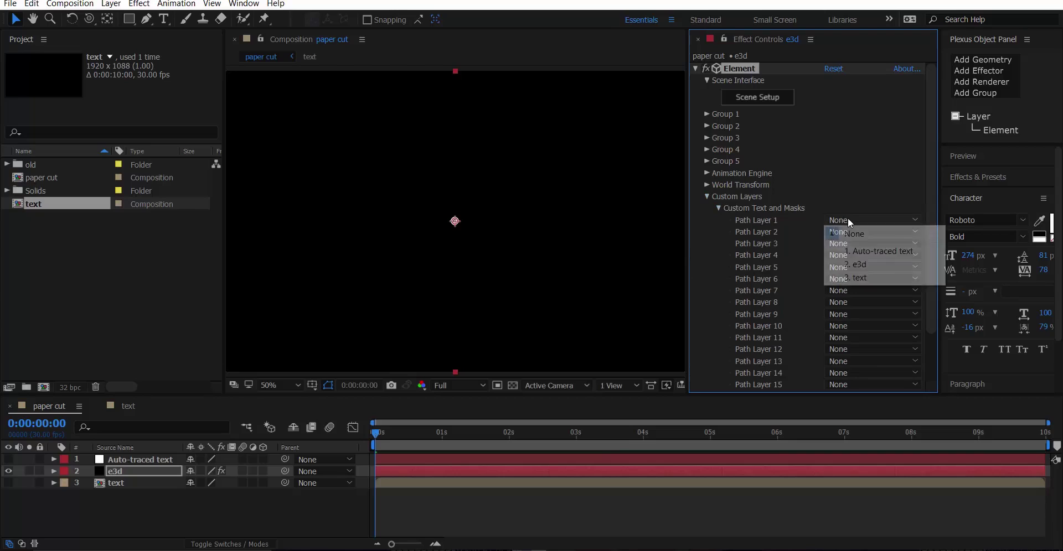
{"action": "left_click", "coordinate": [876, 252]}
{"action": "left_click", "coordinate": [705, 197]}
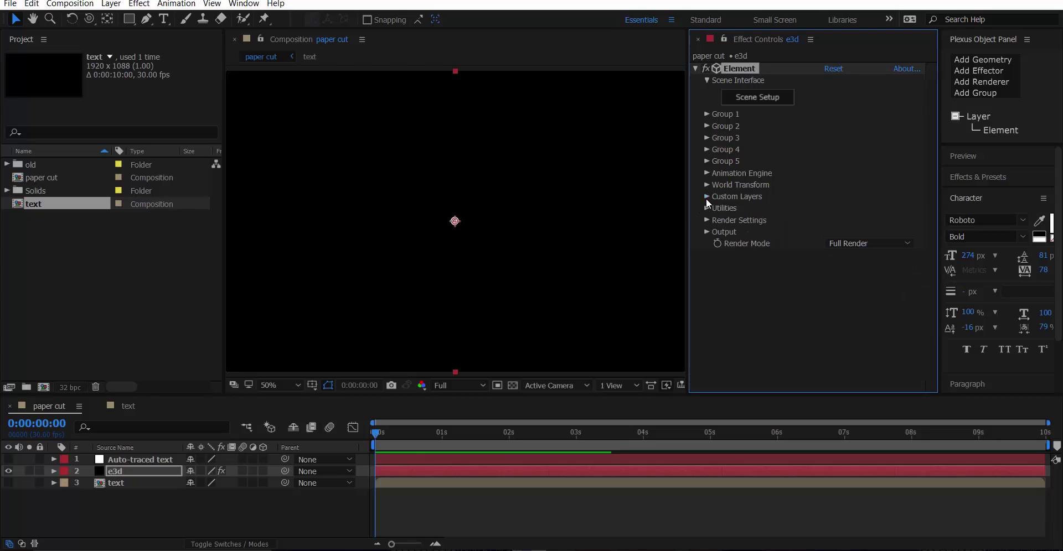
Step: In the Element 3D scene editor, extrude the traced 3D path into a model
{"action": "left_click", "coordinate": [776, 97]}
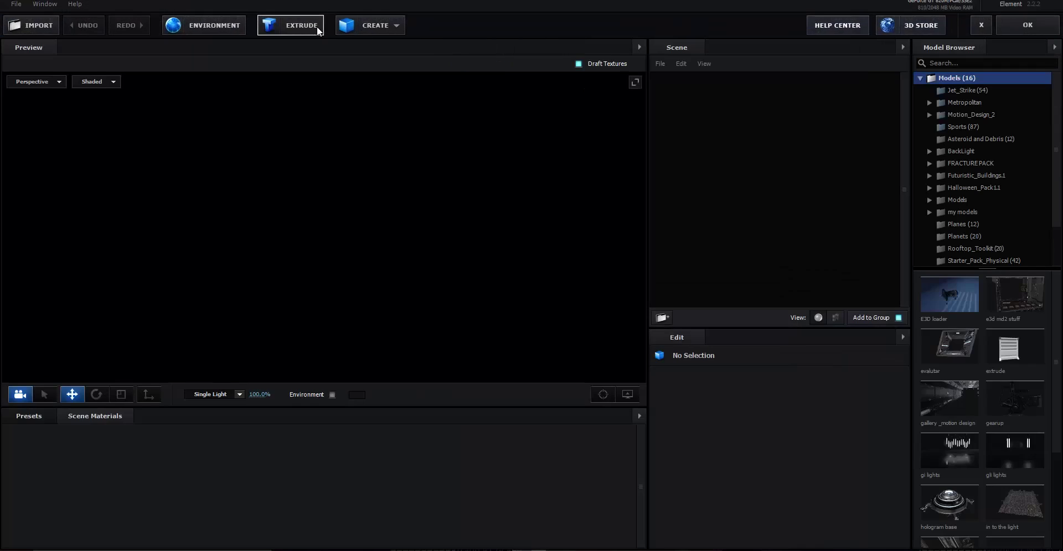
{"action": "left_click", "coordinate": [289, 28]}
{"action": "scroll", "coordinate": [430, 162], "scroll_direction": "down", "scroll_amount": 3}
{"action": "left_click_drag", "start_coordinate": [430, 161], "coordinate": [390, 163]}
{"action": "scroll", "coordinate": [391, 215], "scroll_direction": "up", "scroll_amount": 3}
{"action": "left_click_drag", "start_coordinate": [390, 215], "coordinate": [424, 220]}
{"action": "scroll", "coordinate": [443, 211], "scroll_direction": "up", "scroll_amount": 5}
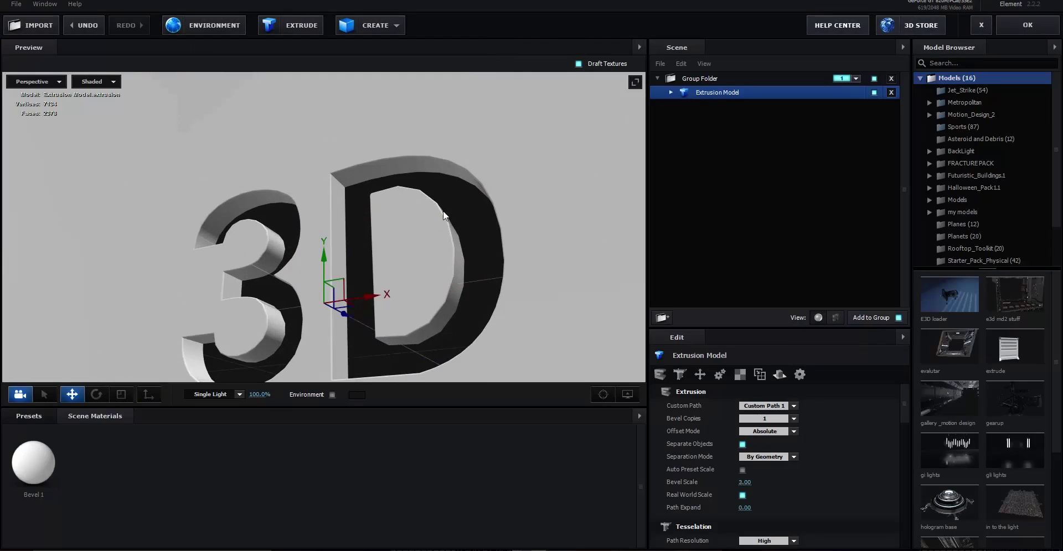
{"action": "scroll", "coordinate": [803, 443], "scroll_direction": "down", "scroll_amount": 4}
Step: Set the path resolution to Ultra
{"action": "left_click", "coordinate": [779, 427]}
{"action": "left_click", "coordinate": [780, 469]}
{"action": "scroll", "coordinate": [788, 453], "scroll_direction": "down", "scroll_amount": 5}
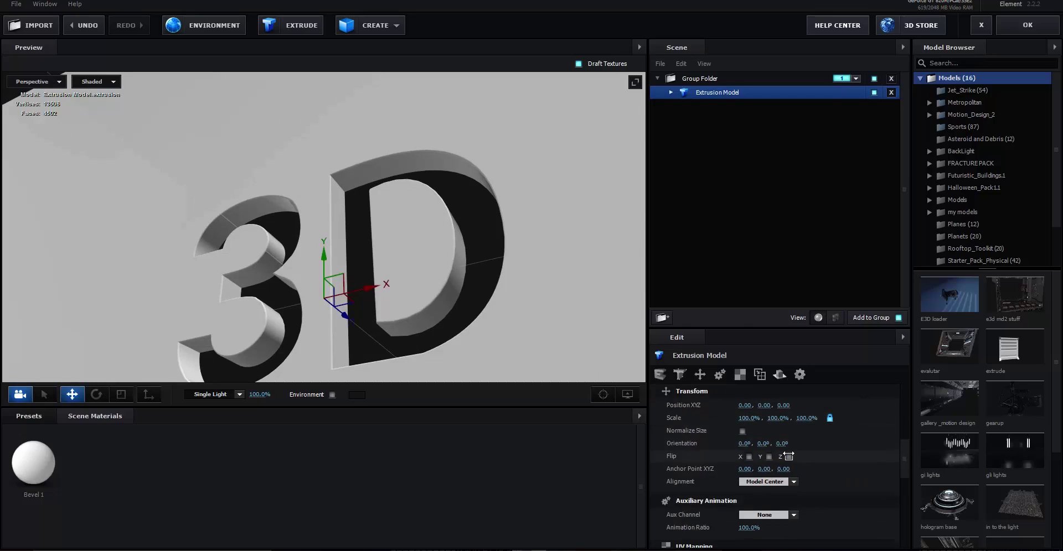
{"action": "scroll", "coordinate": [788, 453], "scroll_direction": "down", "scroll_amount": 3}
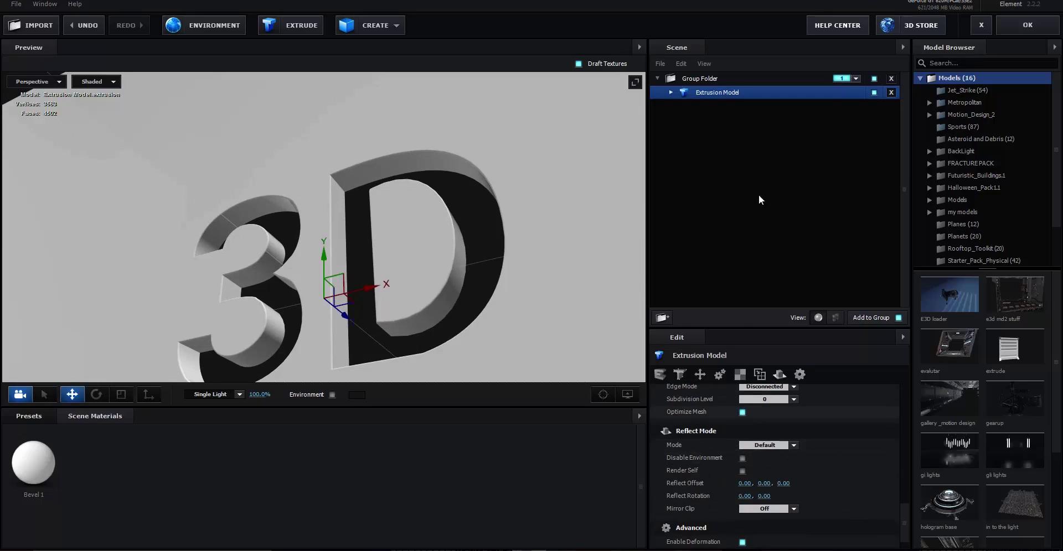
Step: Give Bevel 1 extrude 0.00, expand edges -0.02 and bevel size 0.28
{"action": "left_click", "coordinate": [670, 93]}
{"action": "left_click", "coordinate": [739, 109]}
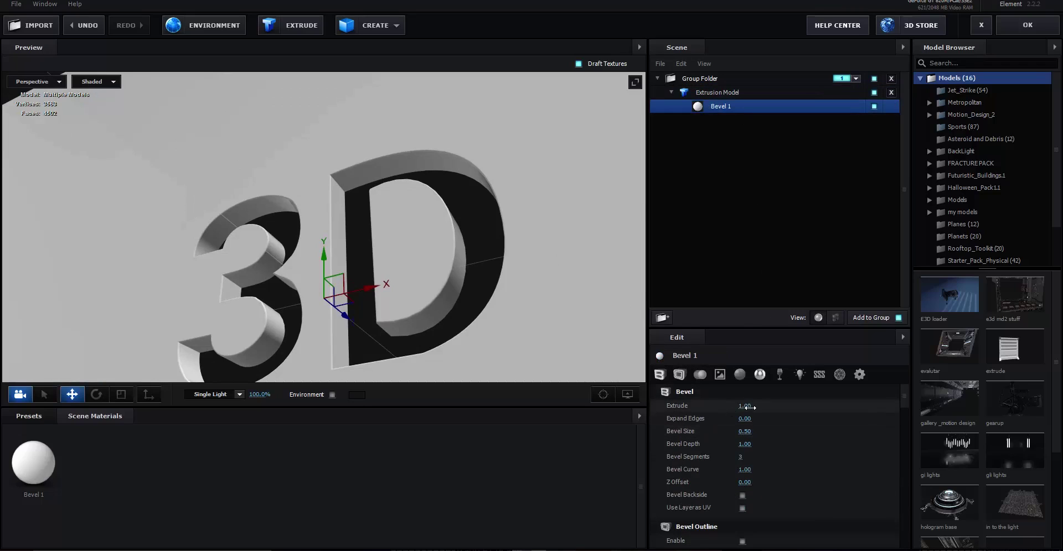
{"action": "left_click_drag", "start_coordinate": [750, 408], "coordinate": [699, 413]}
{"action": "left_click_drag", "start_coordinate": [546, 329], "coordinate": [431, 227]}
{"action": "left_click_drag", "start_coordinate": [745, 408], "coordinate": [744, 409]}
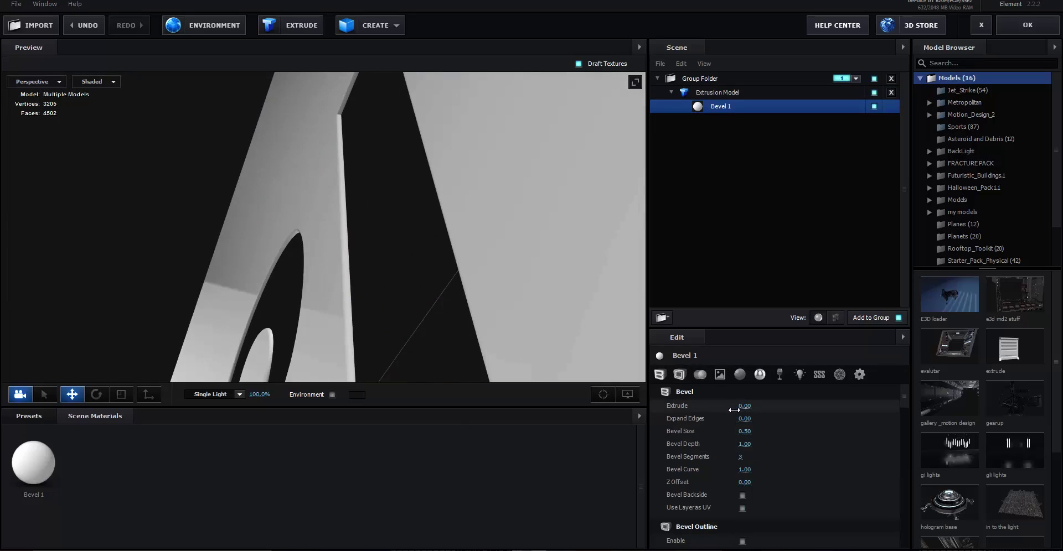
{"action": "left_click_drag", "start_coordinate": [734, 410], "coordinate": [742, 420]}
{"action": "left_click_drag", "start_coordinate": [432, 244], "coordinate": [457, 269]}
{"action": "mouse_move", "coordinate": [736, 431]}
{"action": "left_mouse_down"}
{"action": "mouse_move", "coordinate": [705, 432]}
{"action": "mouse_move", "coordinate": [720, 431]}
{"action": "left_mouse_up"}
{"action": "scroll", "coordinate": [450, 209], "scroll_direction": "down", "scroll_amount": 3}
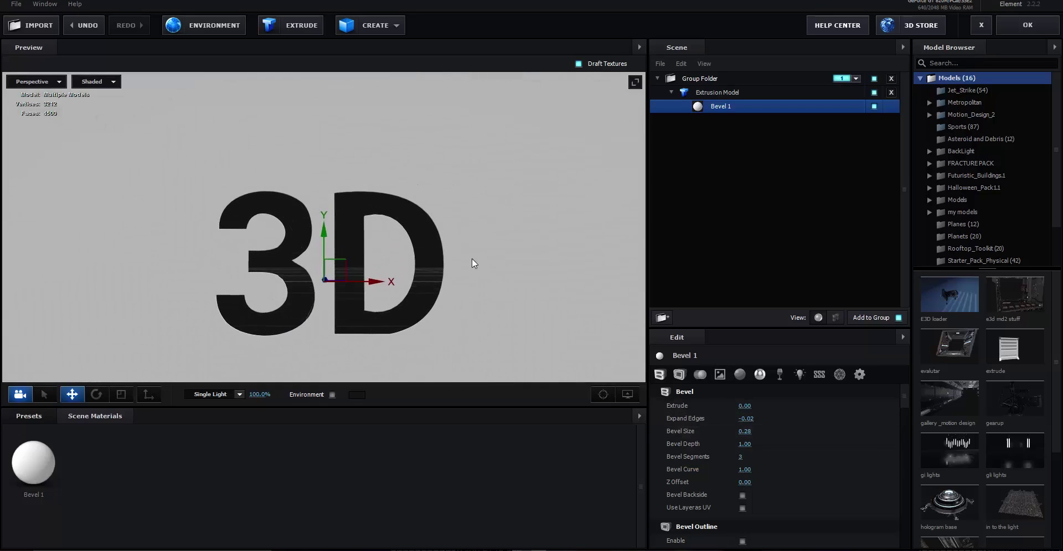
{"action": "scroll", "coordinate": [440, 225], "scroll_direction": "down", "scroll_amount": 5}
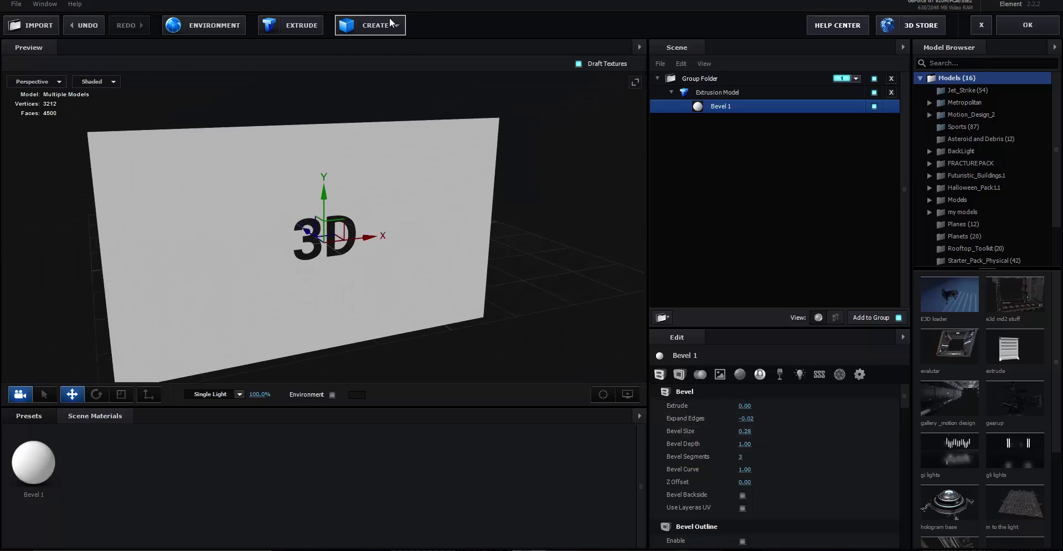
Step: Add a plane model and rotate it to 270°
{"action": "left_click", "coordinate": [369, 24]}
{"action": "left_click", "coordinate": [509, 55]}
{"action": "scroll", "coordinate": [483, 208], "scroll_direction": "down", "scroll_amount": 3}
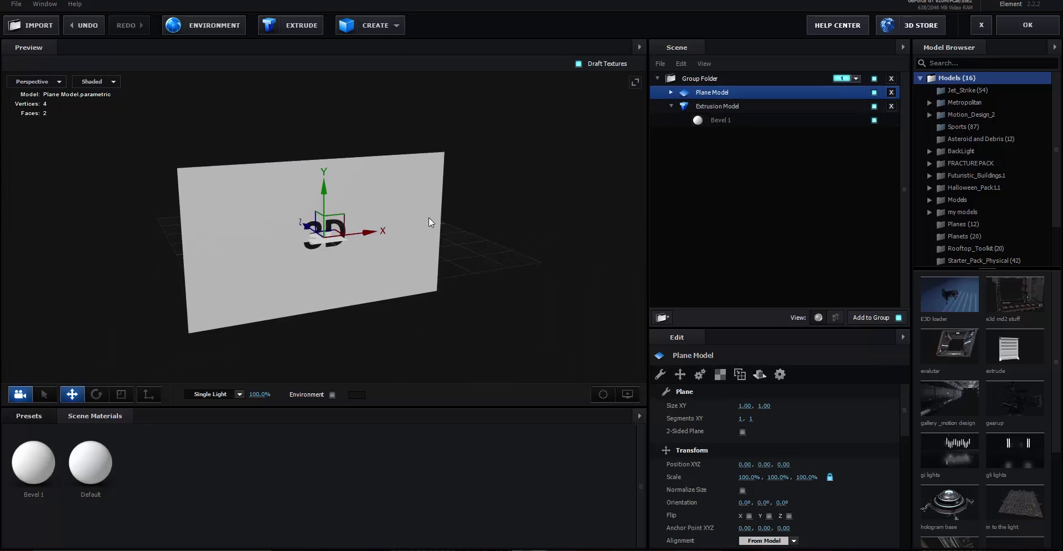
{"action": "key", "text": "e"}
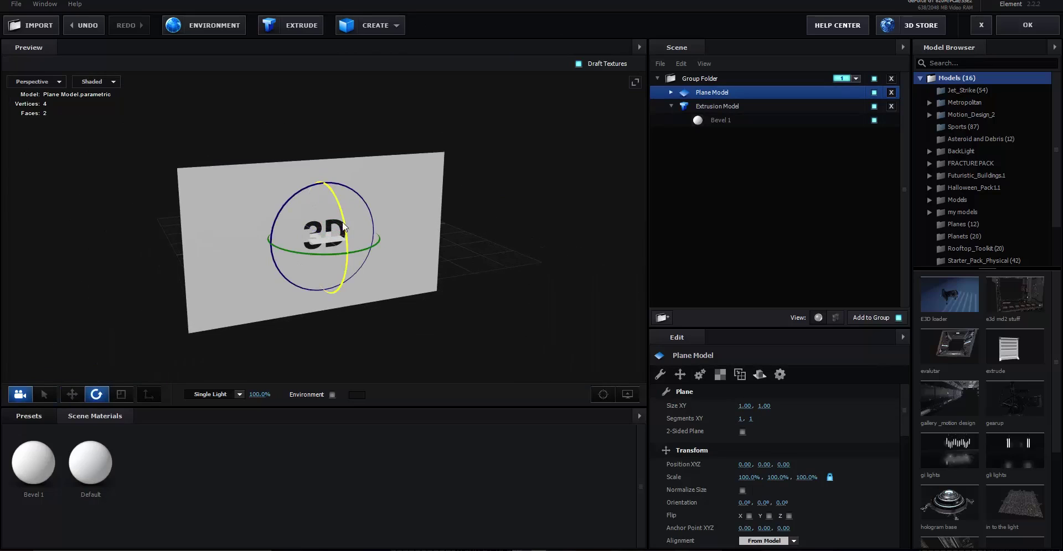
{"action": "left_click_drag", "start_coordinate": [343, 226], "coordinate": [475, 249]}
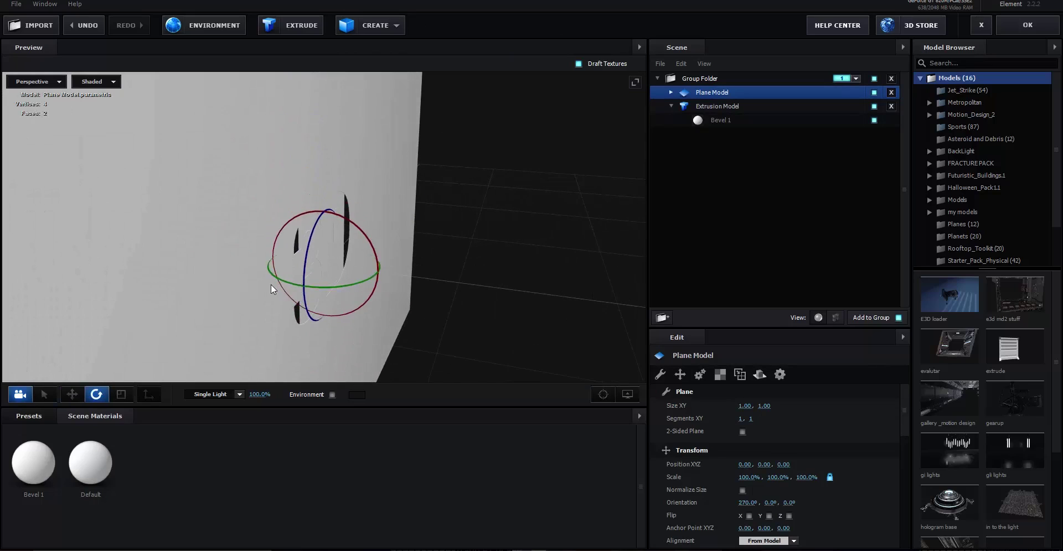
Step: Push the plane back along Z and scale it up to 2187.7%
{"action": "key", "text": "w"}
{"action": "left_click_drag", "start_coordinate": [279, 262], "coordinate": [260, 258]}
{"action": "left_click_drag", "start_coordinate": [387, 313], "coordinate": [401, 285]}
{"action": "key", "text": "r"}
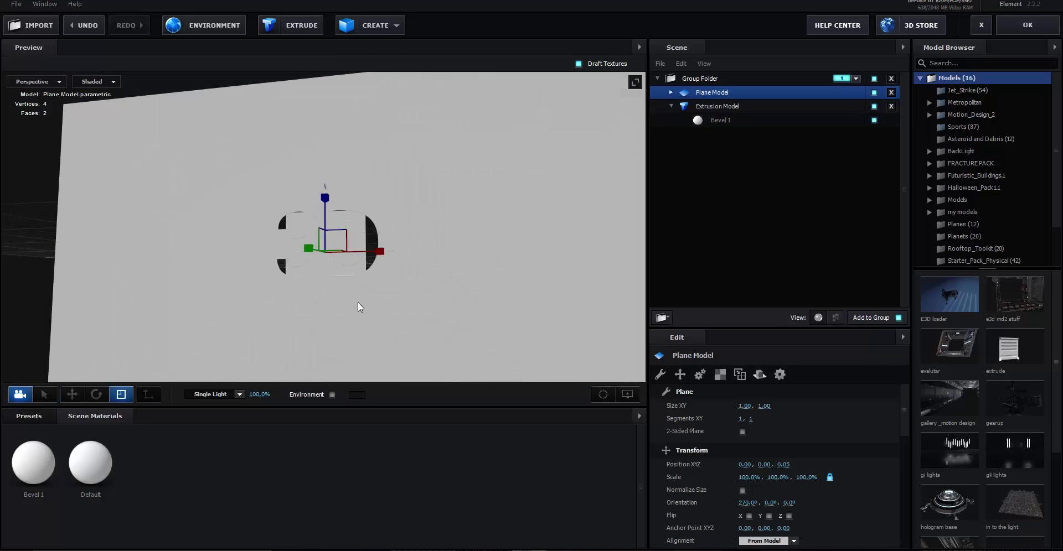
{"action": "left_click_drag", "start_coordinate": [328, 247], "coordinate": [482, 196]}
{"action": "scroll", "coordinate": [485, 199], "scroll_direction": "down", "scroll_amount": 3}
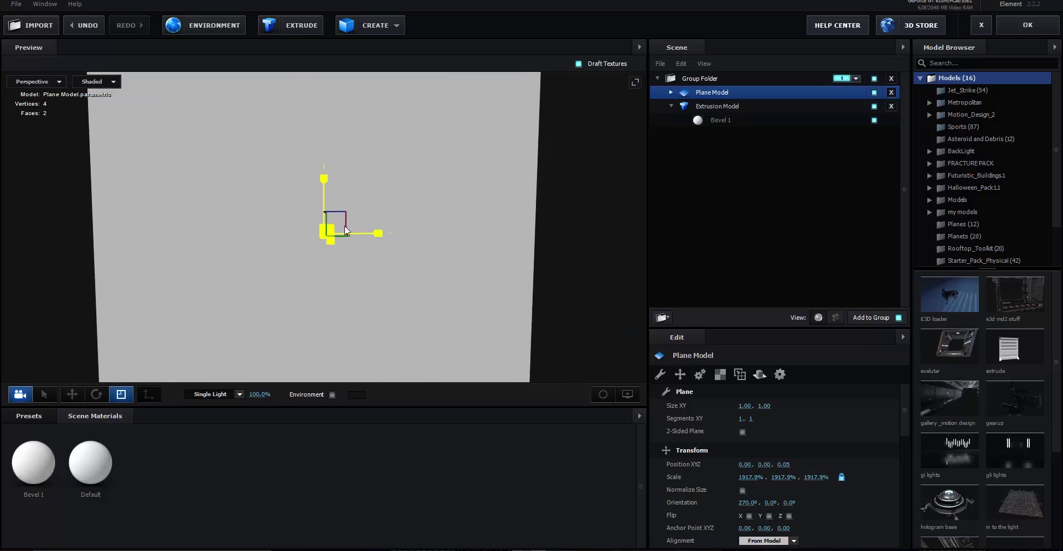
{"action": "left_click_drag", "start_coordinate": [357, 226], "coordinate": [545, 237]}
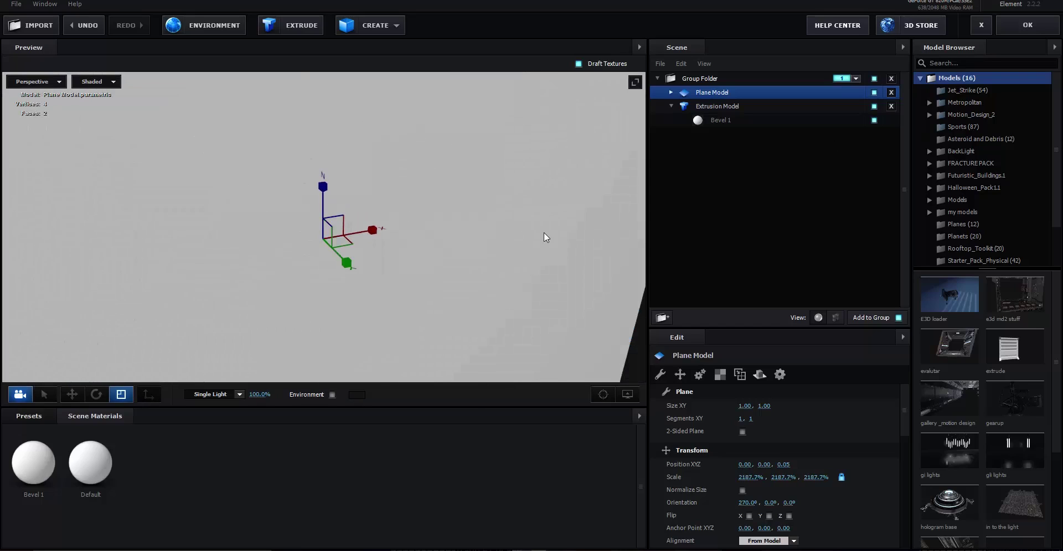
Step: Show the Physical material presets in the Materials library and orbit to inspect the plane
{"action": "left_click", "coordinate": [47, 414]}
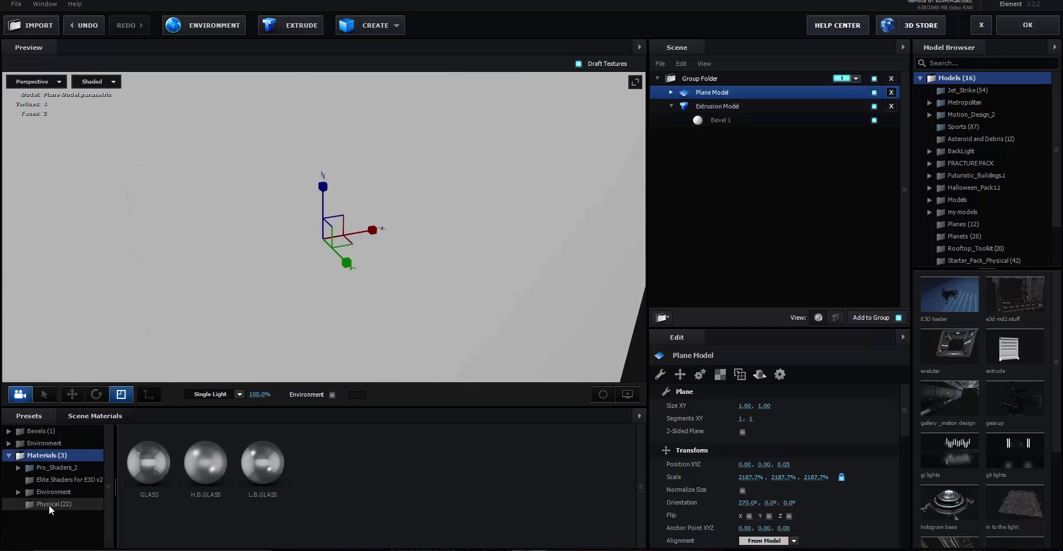
{"action": "left_click", "coordinate": [49, 505]}
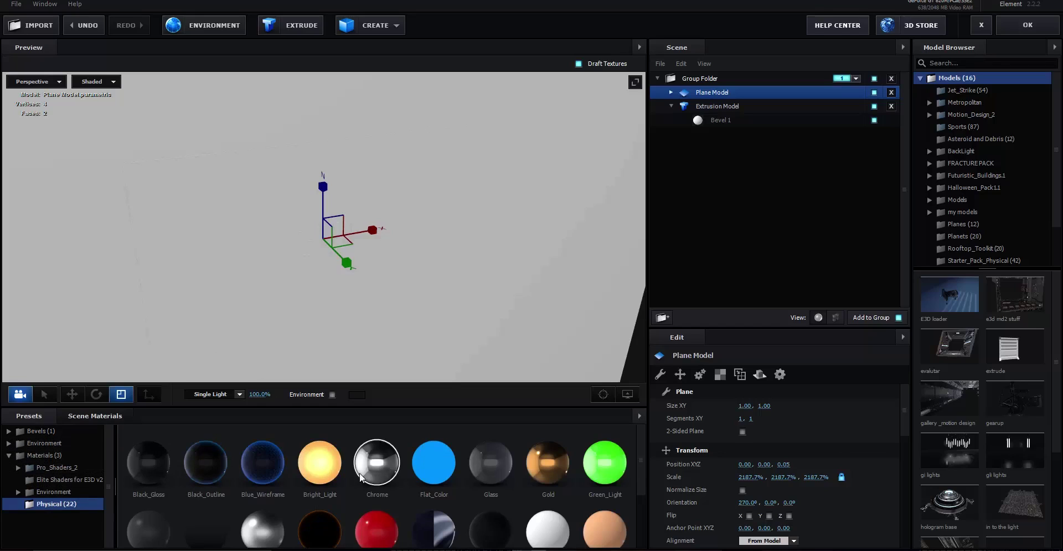
{"action": "left_click_drag", "start_coordinate": [142, 276], "coordinate": [144, 279]}
{"action": "left_click_drag", "start_coordinate": [224, 275], "coordinate": [324, 299]}
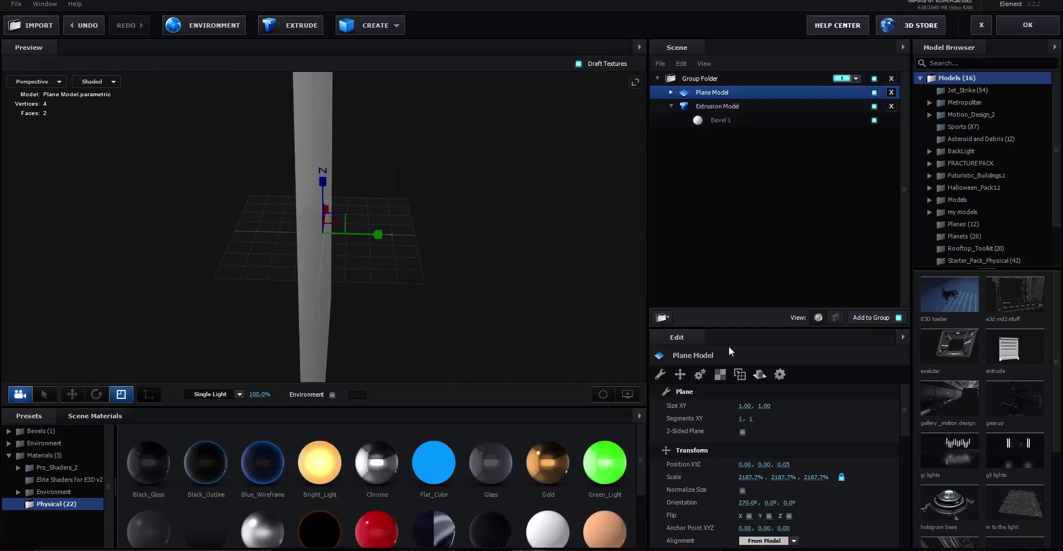
Step: Make the backing plane 2-sided and hide the extruded text model
{"action": "left_click", "coordinate": [742, 432]}
{"action": "left_click_drag", "start_coordinate": [487, 309], "coordinate": [609, 232]}
{"action": "left_click", "coordinate": [874, 106]}
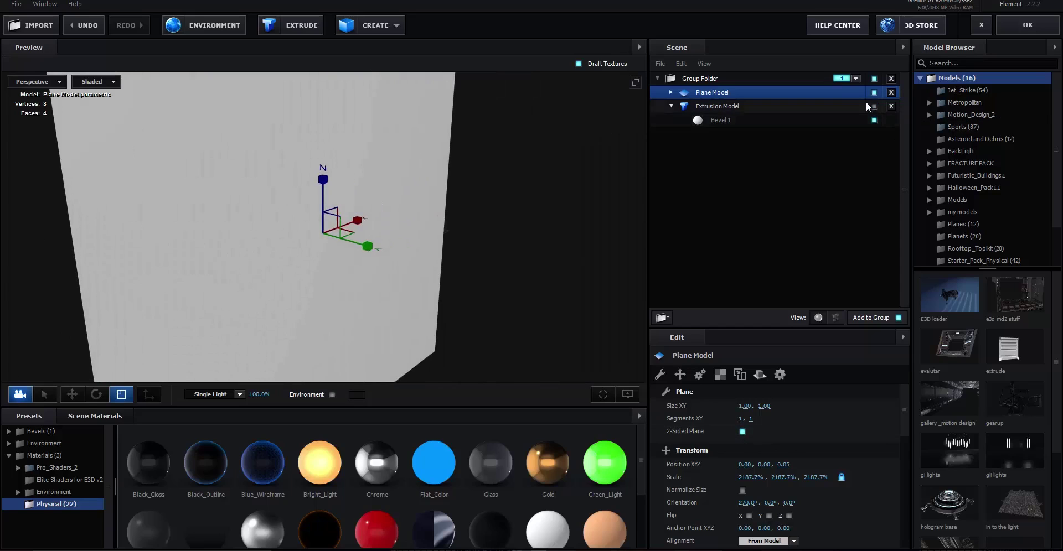
{"action": "left_click", "coordinate": [95, 416]}
{"action": "left_click_drag", "start_coordinate": [308, 261], "coordinate": [221, 322]}
{"action": "left_click", "coordinate": [28, 415]}
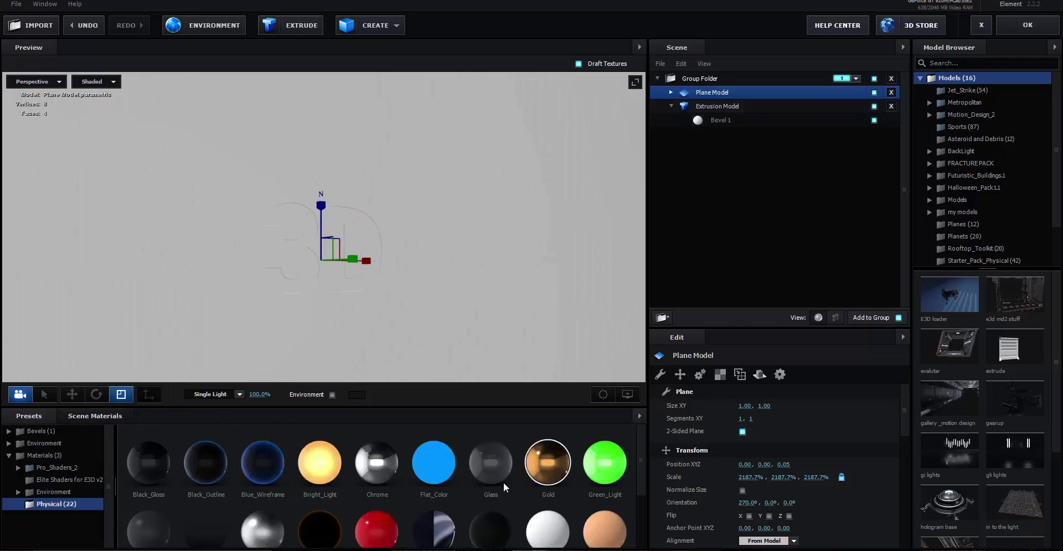
Step: Apply Flat_Color to the Extrusion Model and set its Diffuse Color to near-white (EFEFEF)
{"action": "left_click_drag", "start_coordinate": [429, 473], "coordinate": [768, 102]}
{"action": "left_click_drag", "start_coordinate": [488, 275], "coordinate": [482, 315]}
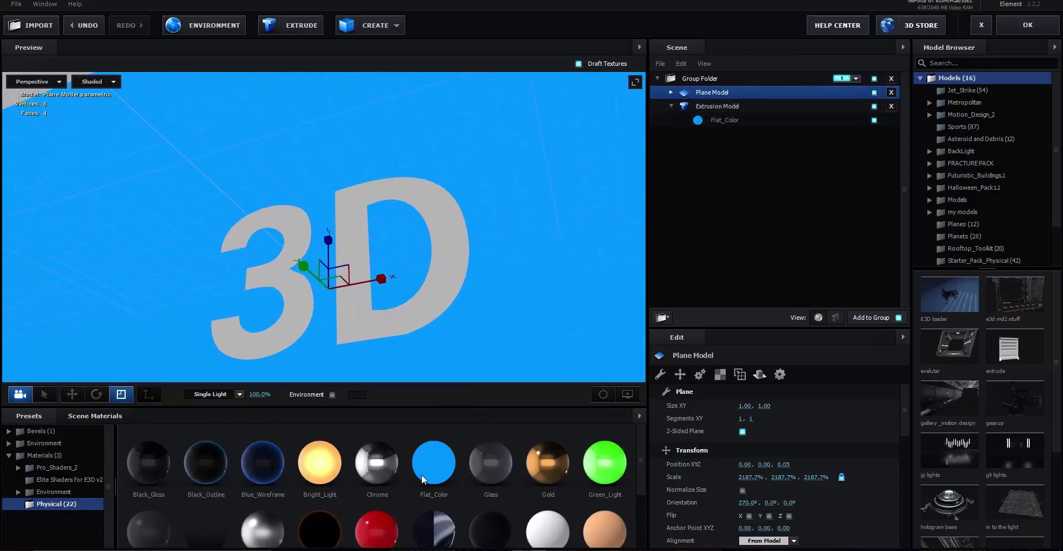
{"action": "left_click", "coordinate": [95, 415]}
{"action": "left_click", "coordinate": [148, 462]}
{"action": "scroll", "coordinate": [742, 462], "scroll_direction": "down", "scroll_amount": 5}
{"action": "scroll", "coordinate": [752, 443], "scroll_direction": "up", "scroll_amount": 2}
{"action": "left_click", "coordinate": [745, 395]}
{"action": "left_click_drag", "start_coordinate": [743, 399], "coordinate": [646, 349]}
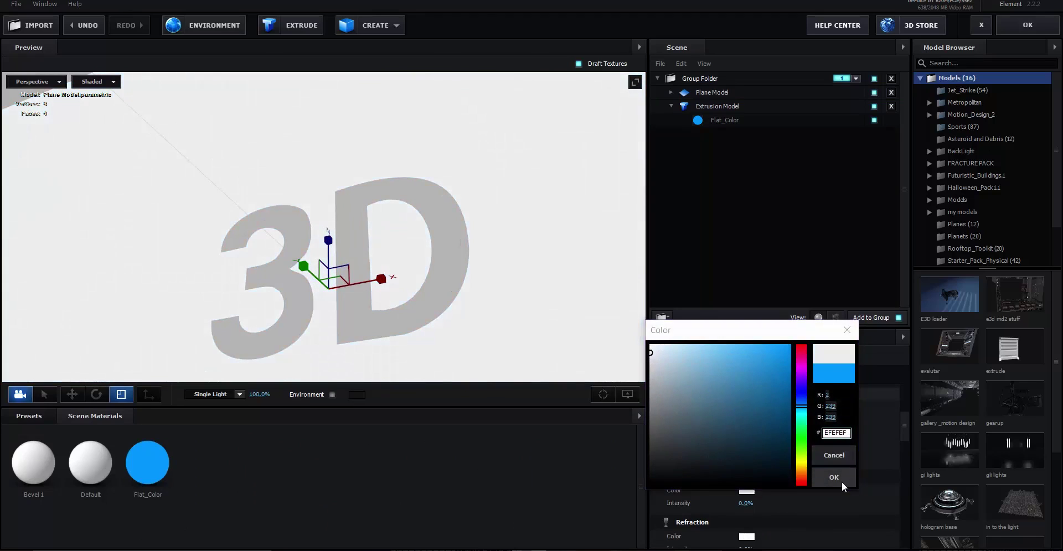
{"action": "left_click", "coordinate": [834, 477]}
Step: Raise the plane's Default material Diffuse to 2.06
{"action": "left_click_drag", "start_coordinate": [421, 210], "coordinate": [453, 248]}
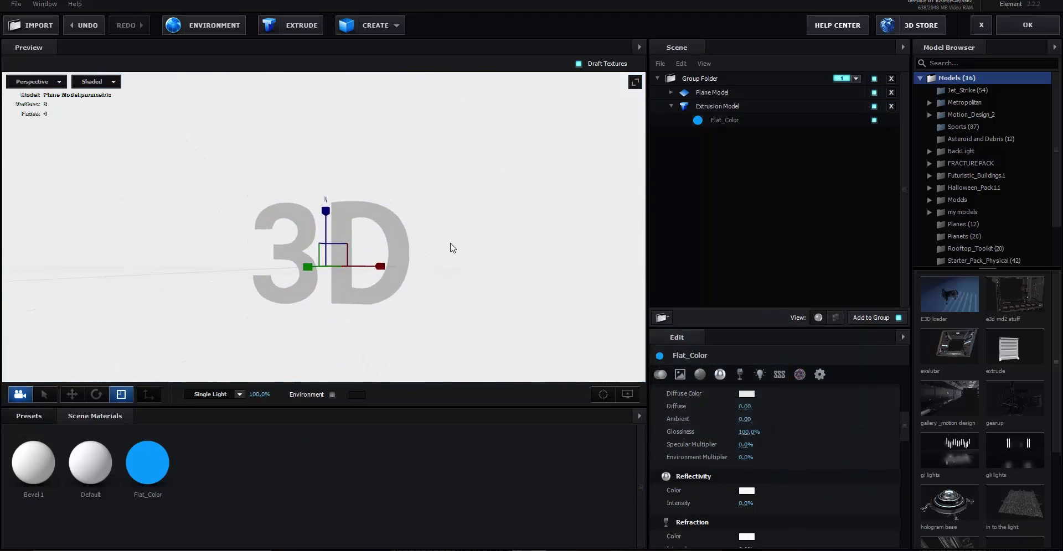
{"action": "double_click", "coordinate": [698, 92]}
{"action": "left_click", "coordinate": [719, 106]}
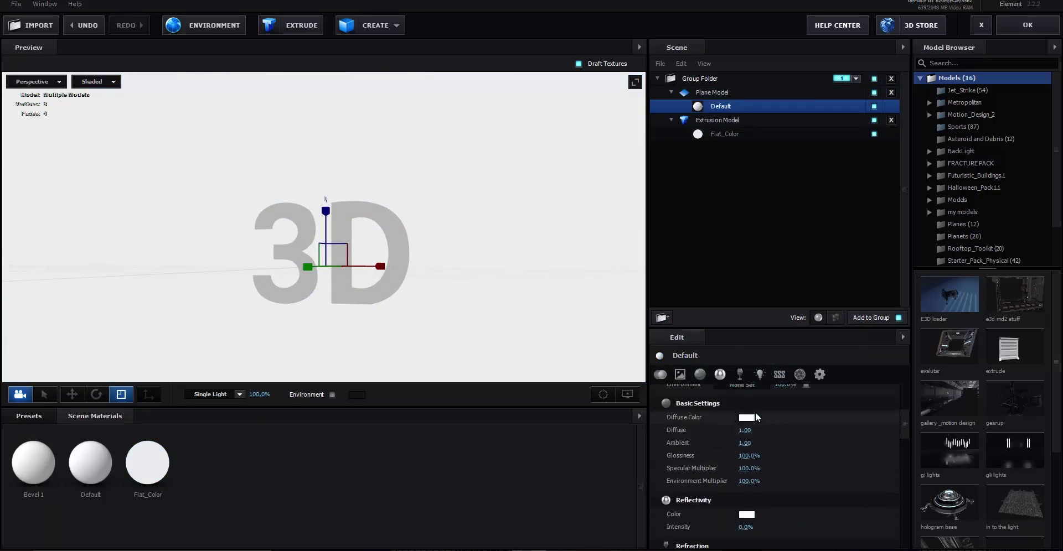
{"action": "scroll", "coordinate": [755, 412], "scroll_direction": "up", "scroll_amount": 2}
{"action": "left_click_drag", "start_coordinate": [742, 485], "coordinate": [823, 501]}
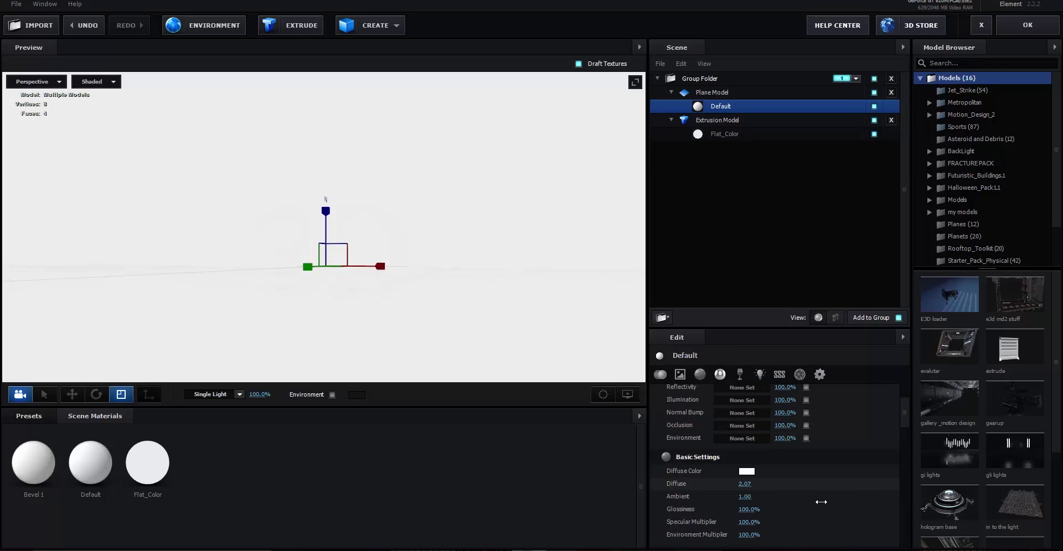
{"action": "left_click_drag", "start_coordinate": [475, 237], "coordinate": [460, 284]}
{"action": "left_click_drag", "start_coordinate": [426, 209], "coordinate": [395, 229]}
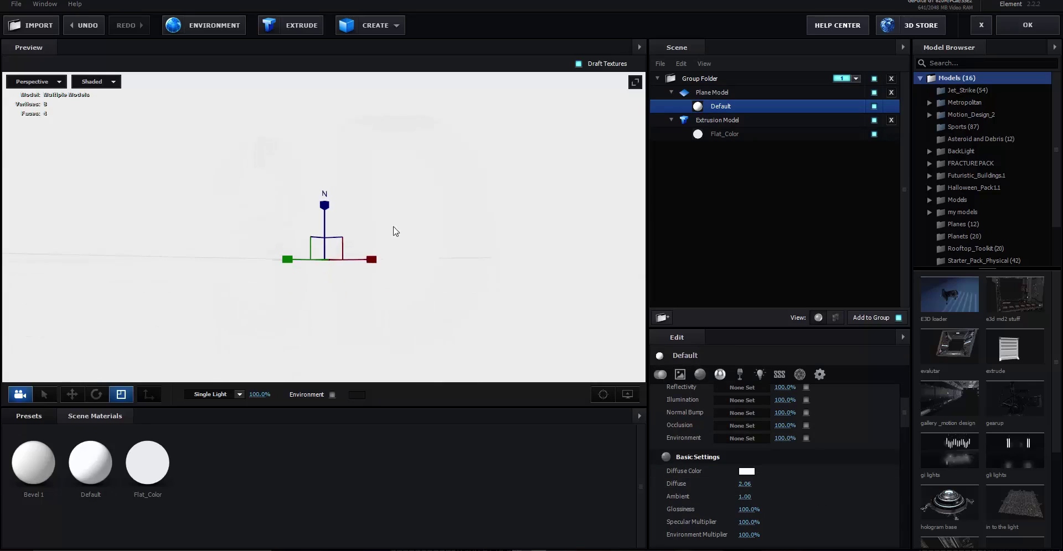
Step: Return to After Effects and add a new camera, Camera 1, to the composition
{"action": "left_click", "coordinate": [1017, 28]}
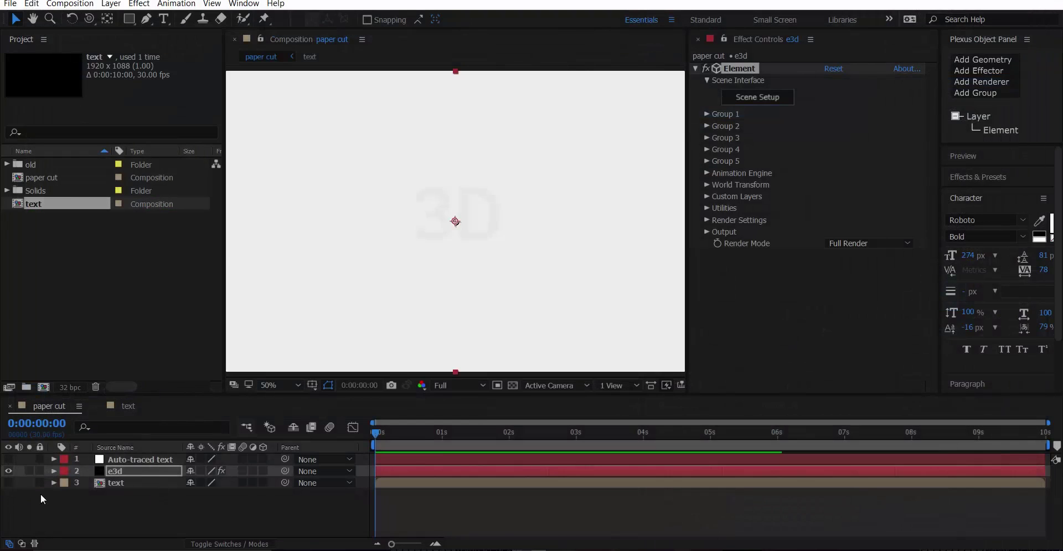
{"action": "right_click", "coordinate": [78, 509]}
{"action": "mouse_move", "coordinate": [216, 397]}
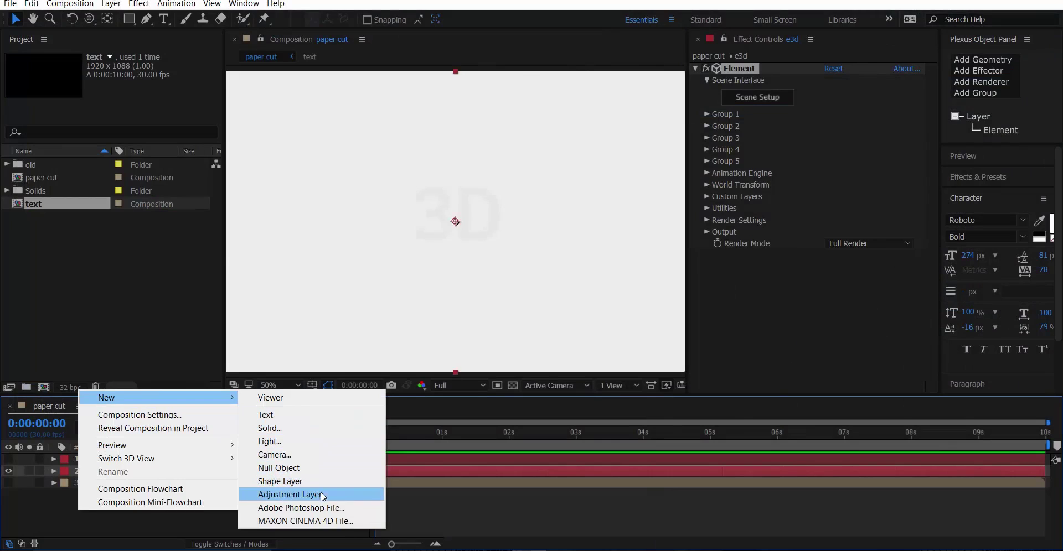
{"action": "left_click", "coordinate": [307, 454]}
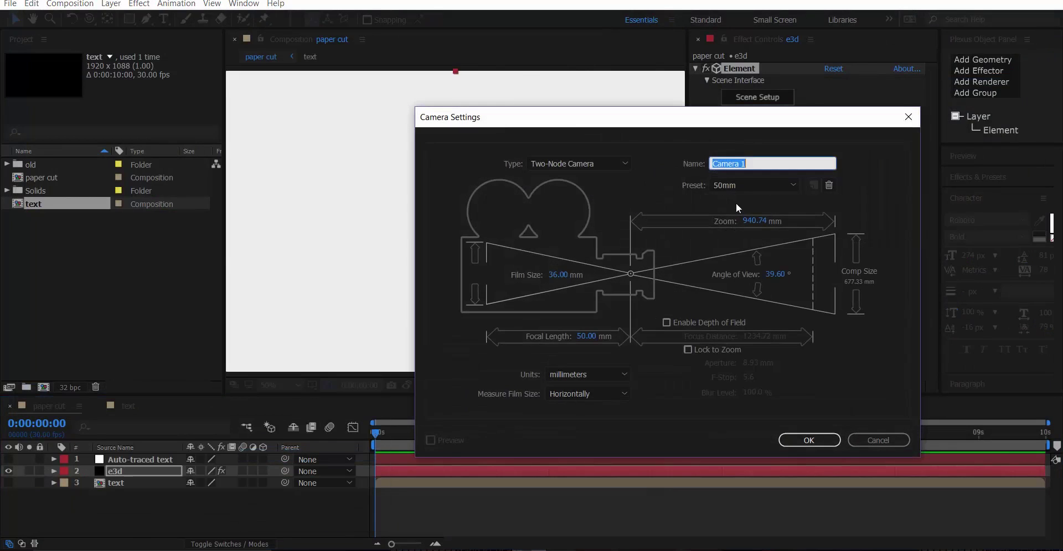
{"action": "left_click", "coordinate": [798, 440]}
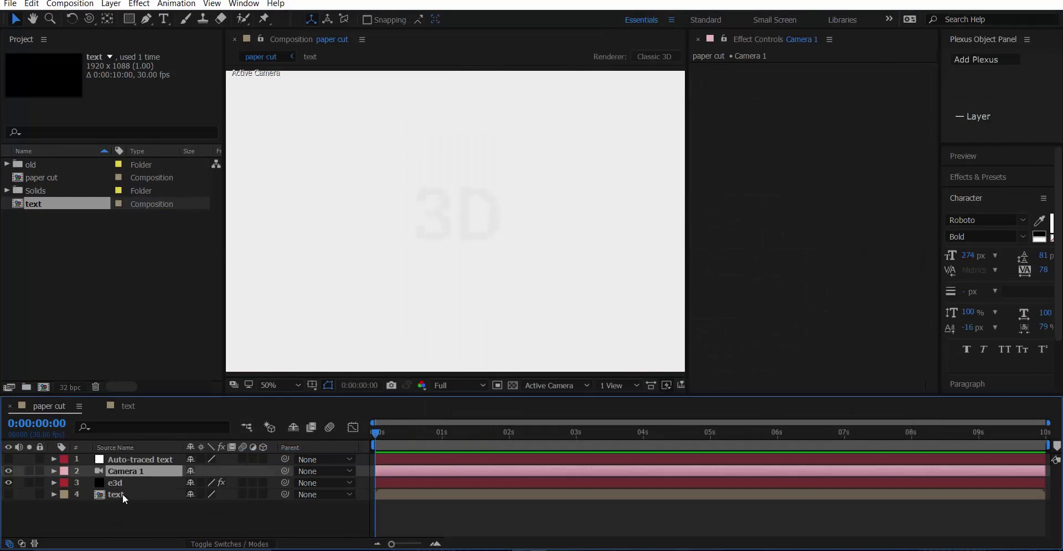
Step: Switch the Element effect's Ambient Occlusion mode to Ray-Traced
{"action": "left_click", "coordinate": [711, 220]}
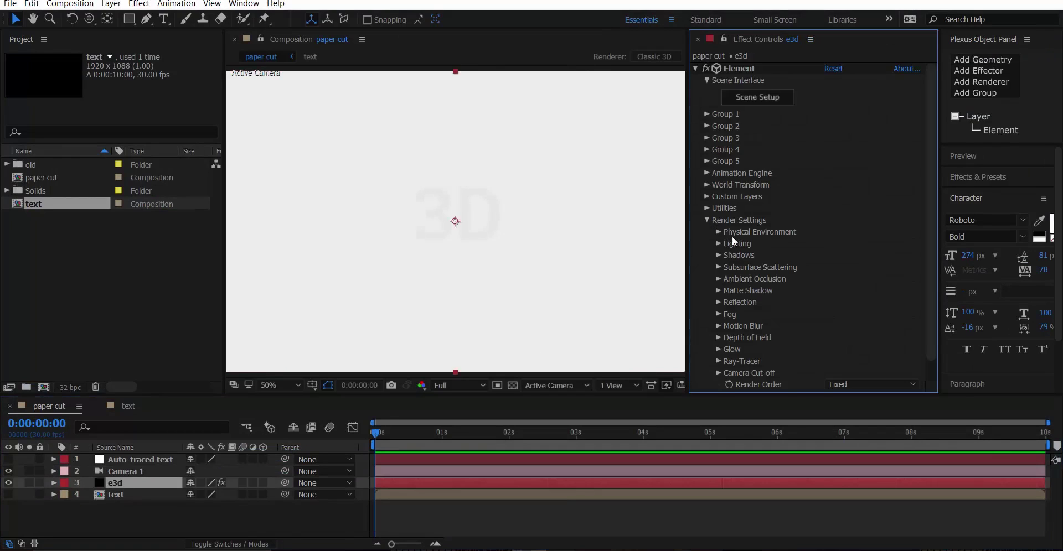
{"action": "left_click", "coordinate": [717, 278]}
{"action": "scroll", "coordinate": [775, 266], "scroll_direction": "down", "scroll_amount": 2}
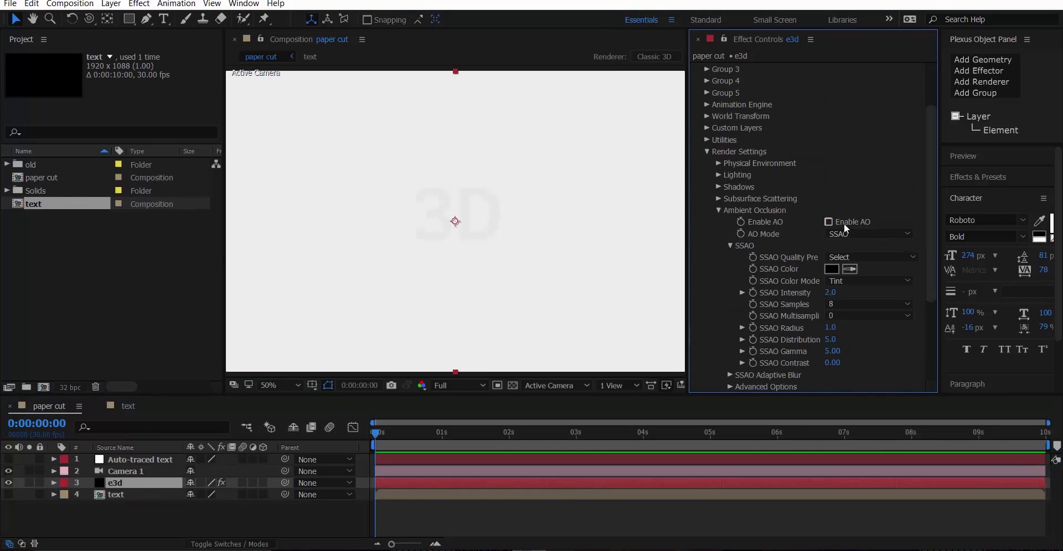
{"action": "left_click", "coordinate": [843, 233]}
{"action": "left_click", "coordinate": [847, 262]}
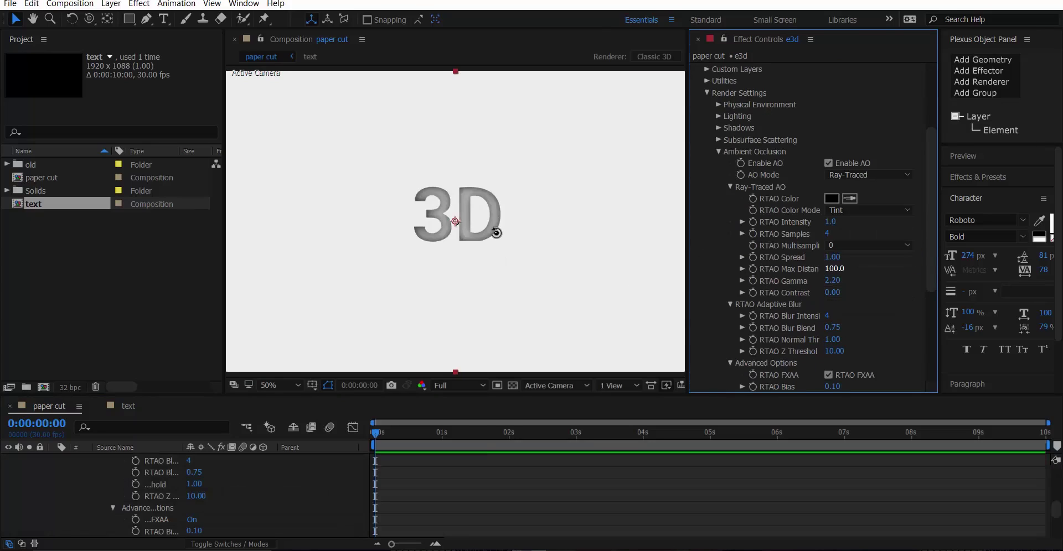
Step: Orbit the camera around the 3D text, checking the viewer at 25% and 50% zoom
{"action": "key", "text": "c"}
{"action": "left_click", "coordinate": [524, 187]}
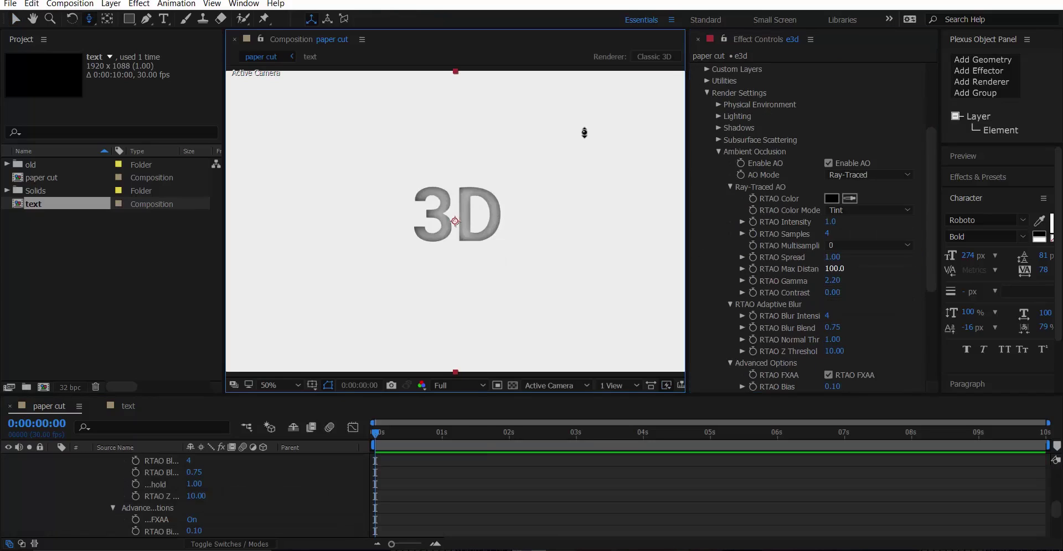
{"action": "scroll", "coordinate": [77, 496], "scroll_direction": "up", "scroll_amount": 10}
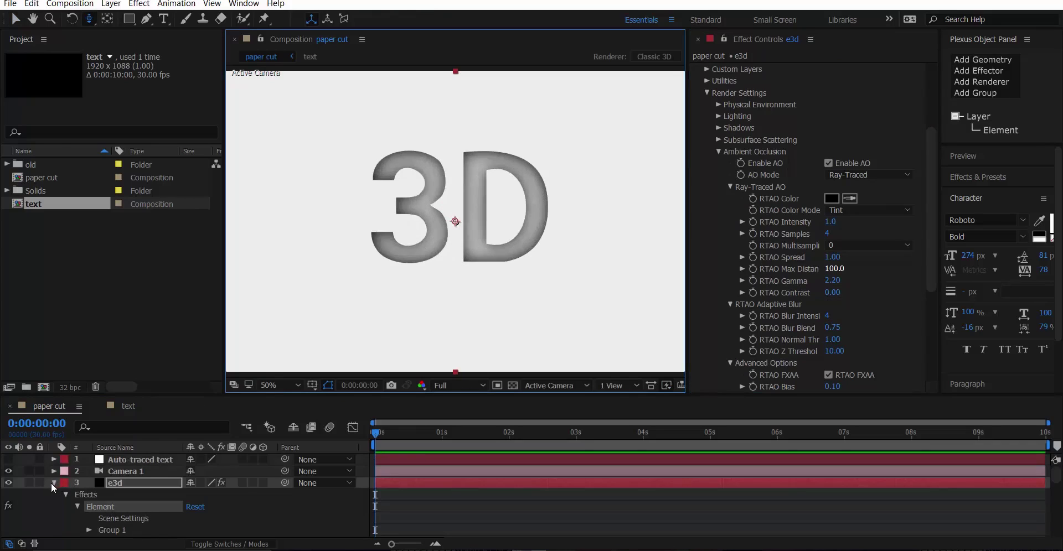
{"action": "left_click", "coordinate": [54, 483]}
{"action": "key", "text": "comma"}
{"action": "left_click", "coordinate": [496, 214]}
{"action": "scroll", "coordinate": [491, 227], "scroll_direction": "up", "scroll_amount": 2}
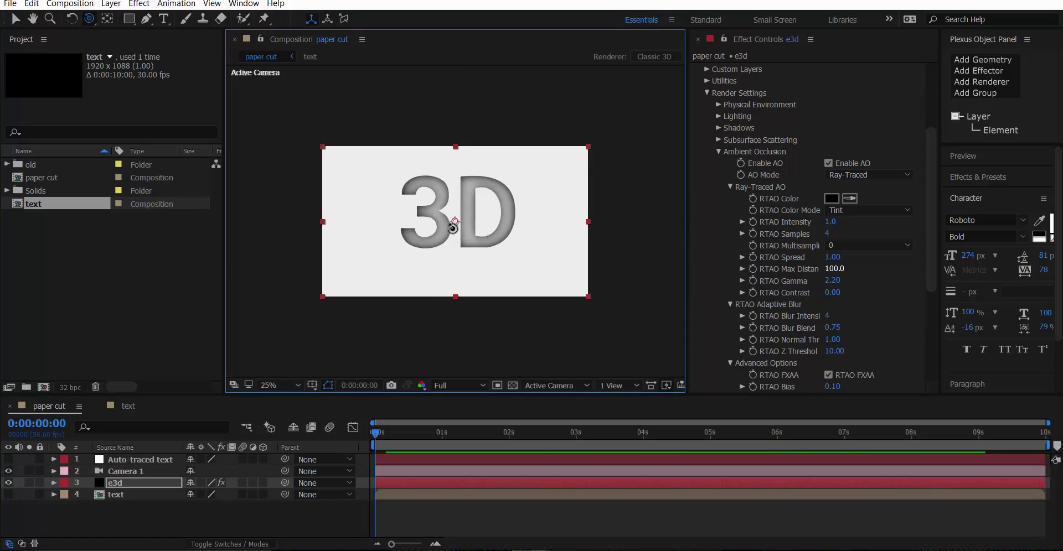
{"action": "left_click_drag", "start_coordinate": [471, 237], "coordinate": [514, 233]}
{"action": "key", "text": "period"}
{"action": "scroll", "coordinate": [438, 232], "scroll_direction": "down", "scroll_amount": 2}
{"action": "scroll", "coordinate": [458, 226], "scroll_direction": "up", "scroll_amount": 6}
{"action": "scroll", "coordinate": [460, 222], "scroll_direction": "down", "scroll_amount": 4}
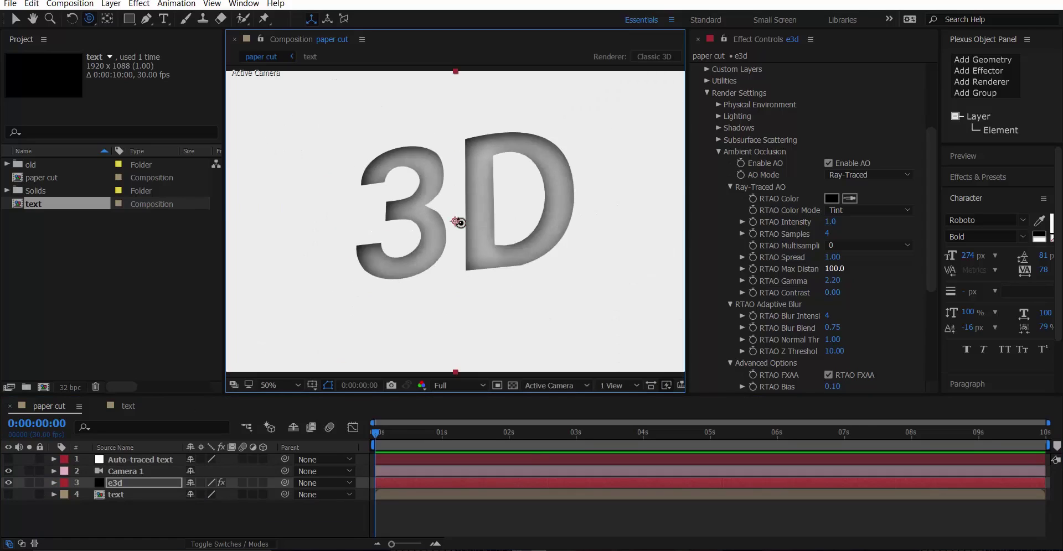
Step: Set RTAO Gamma to 1.30 and RTAO Max Distance to 25
{"action": "left_click", "coordinate": [834, 281]}
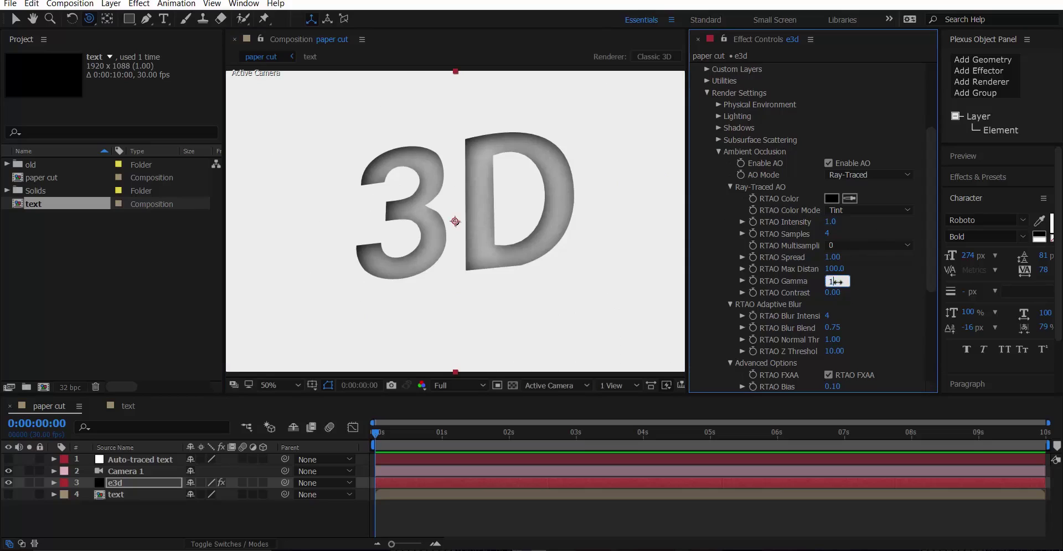
{"action": "type", "text": "1.3"}
{"action": "key", "text": "Return"}
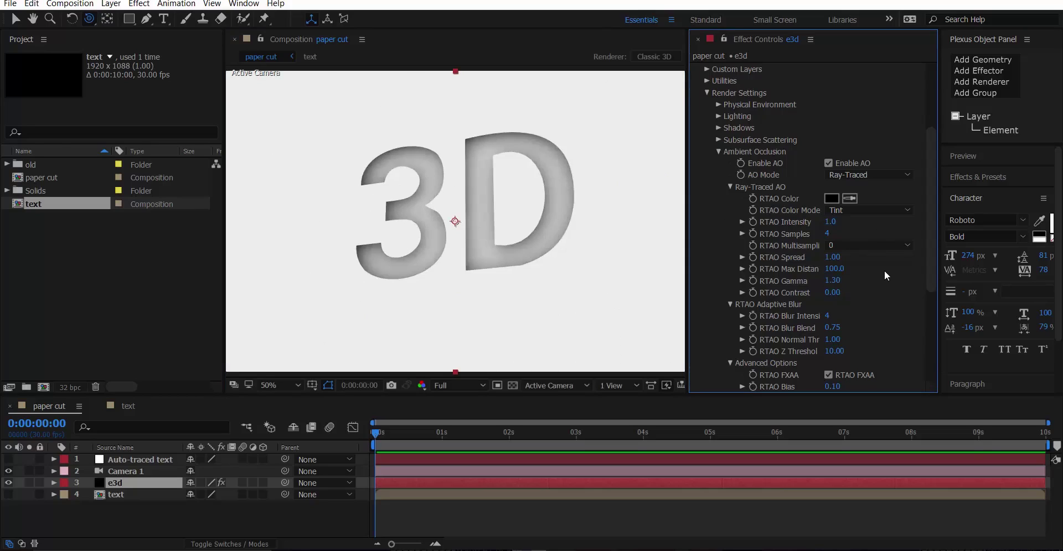
{"action": "left_click", "coordinate": [830, 269]}
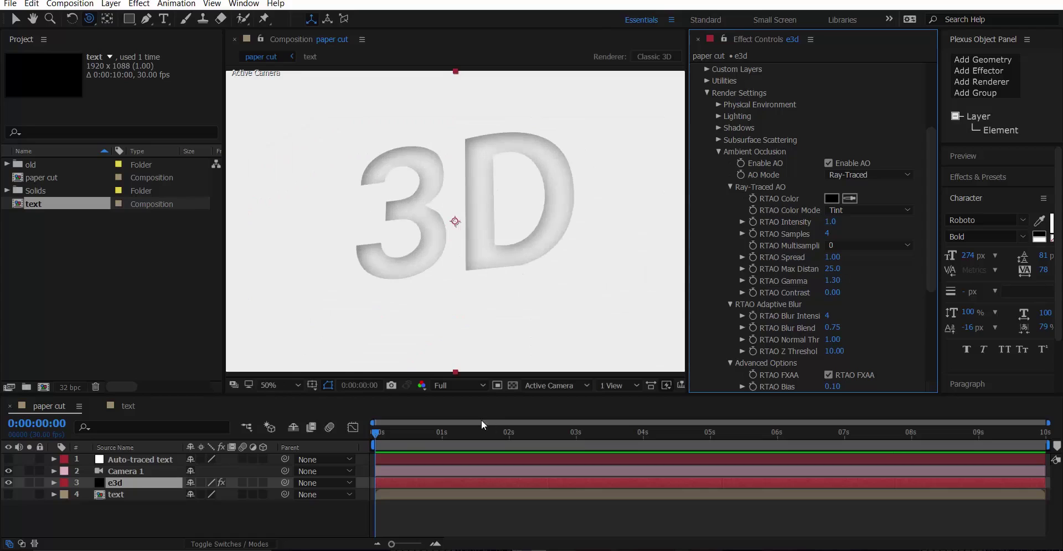
{"action": "left_click", "coordinate": [414, 439]}
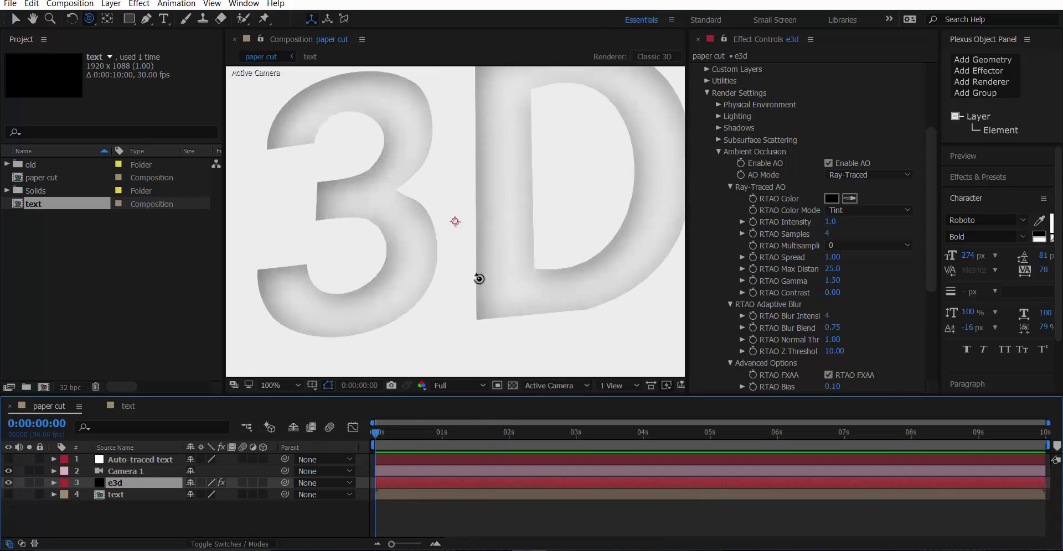
{"action": "scroll", "coordinate": [479, 279], "scroll_direction": "down", "scroll_amount": 6}
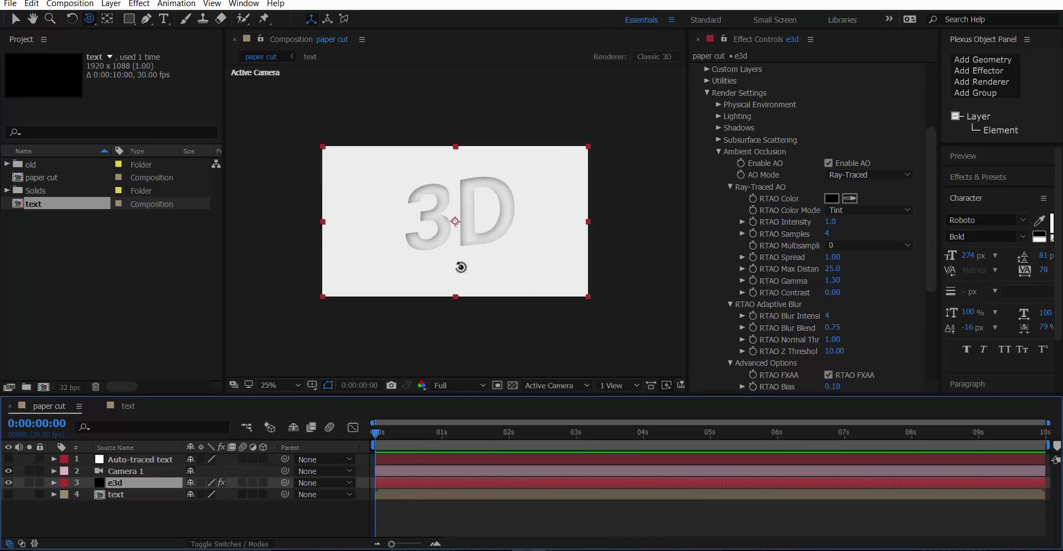
{"action": "scroll", "coordinate": [471, 261], "scroll_direction": "up", "scroll_amount": 4}
{"action": "scroll", "coordinate": [481, 257], "scroll_direction": "down", "scroll_amount": 4}
{"action": "scroll", "coordinate": [455, 232], "scroll_direction": "up", "scroll_amount": 4}
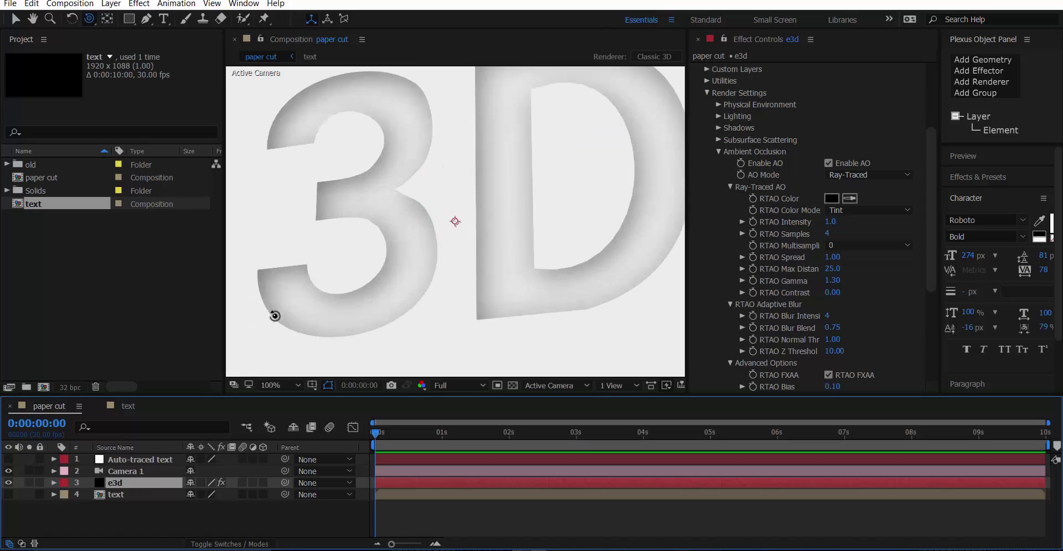
Step: Preview the e3d 4 comp from the old folder, then close it and go back to paper cut
{"action": "left_click", "coordinate": [7, 190]}
{"action": "left_click", "coordinate": [7, 190]}
{"action": "left_click", "coordinate": [7, 165]}
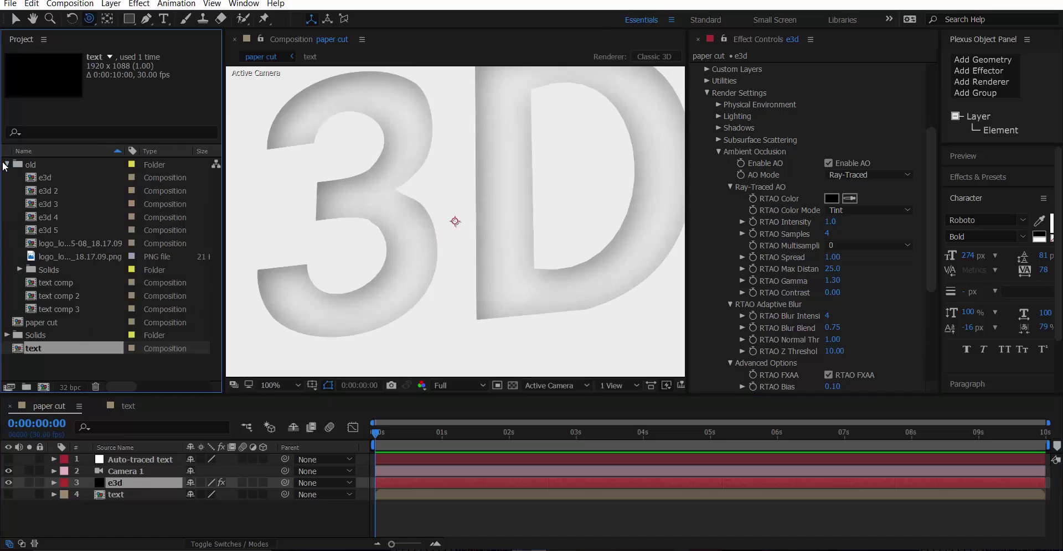
{"action": "double_click", "coordinate": [55, 217]}
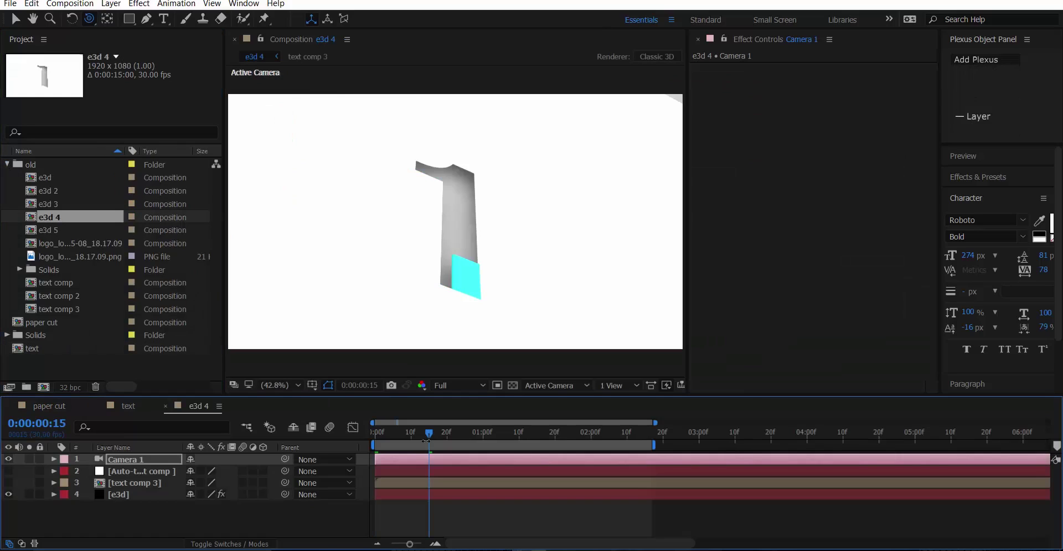
{"action": "key", "text": "space"}
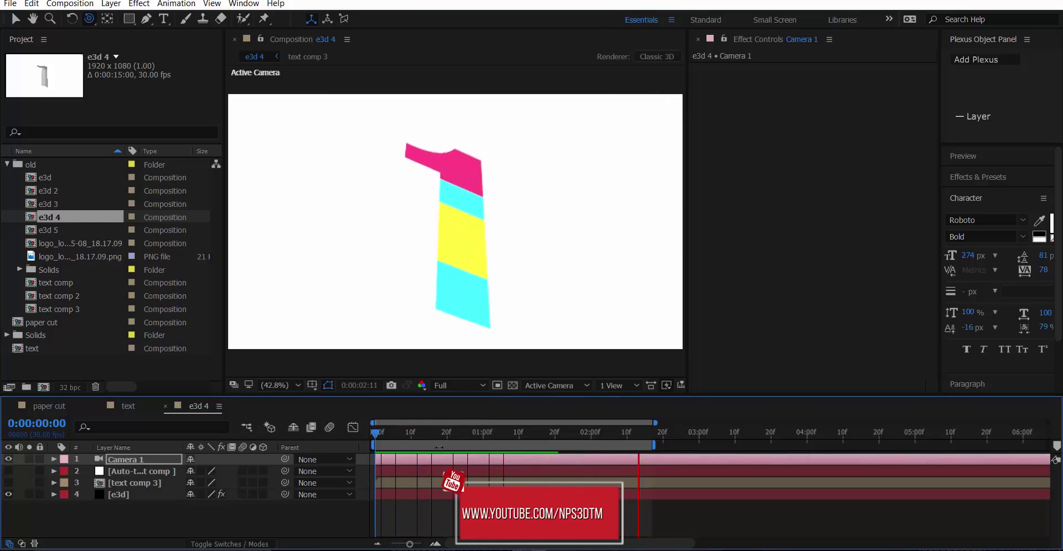
{"action": "key", "text": "space"}
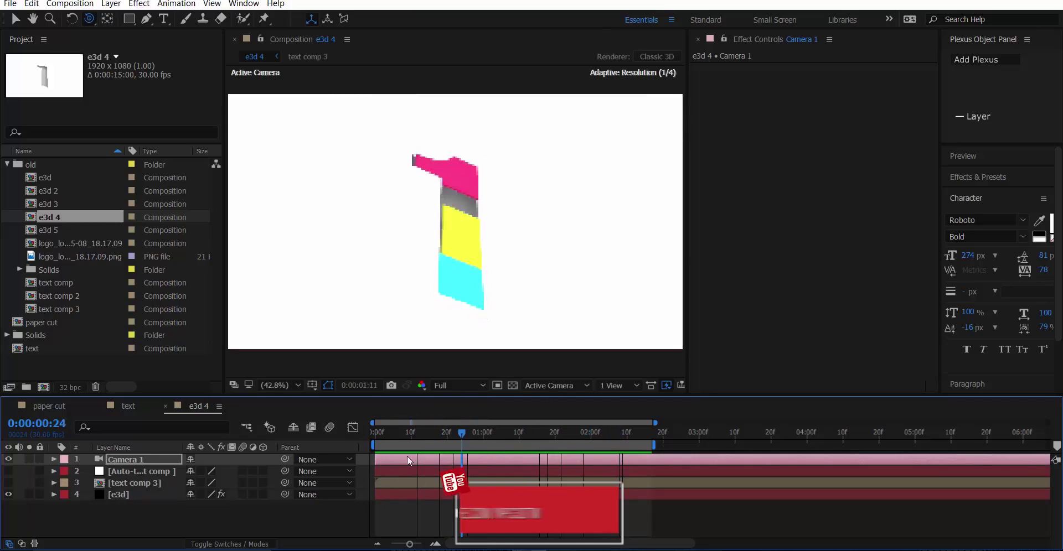
{"action": "left_click", "coordinate": [166, 406]}
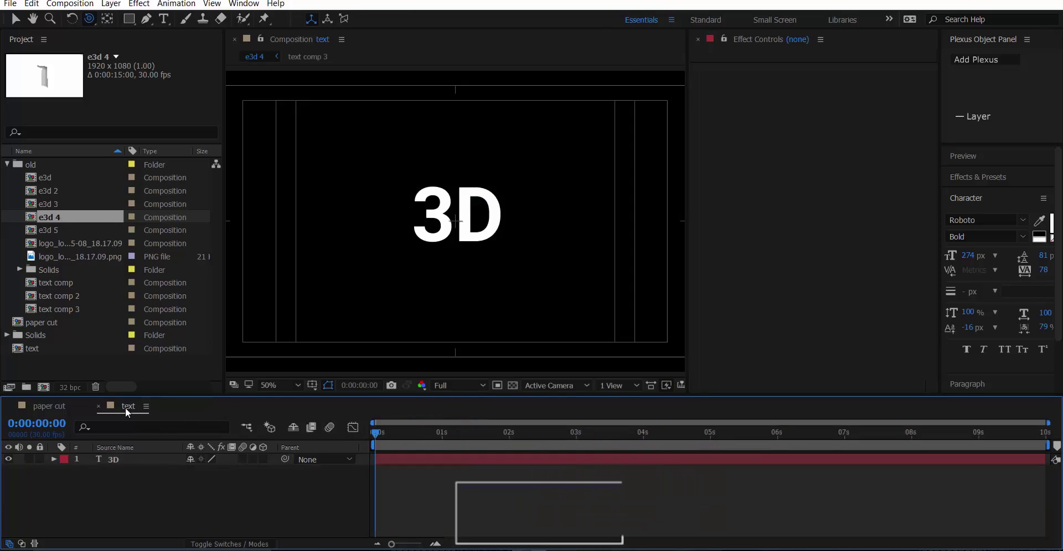
{"action": "left_click", "coordinate": [76, 411]}
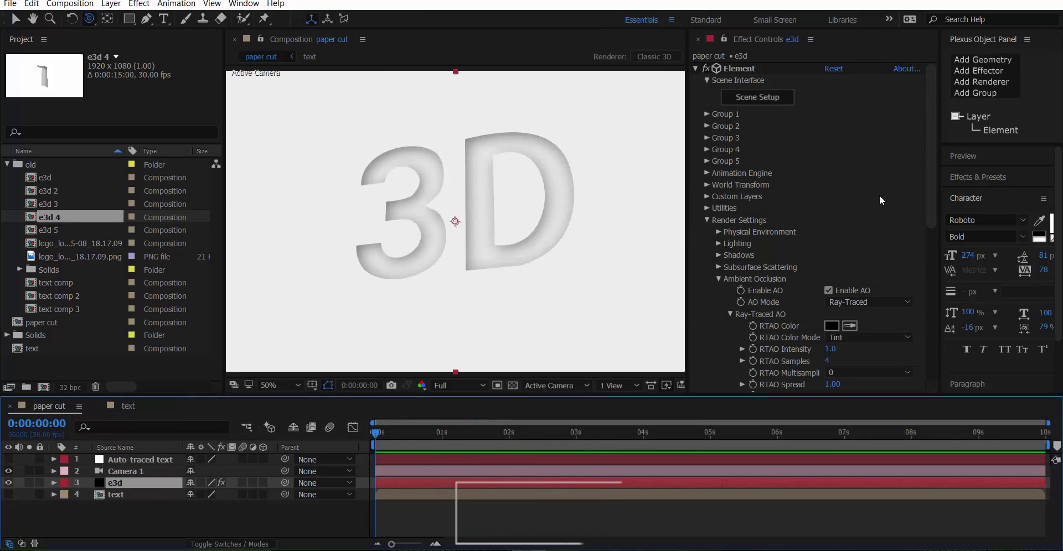
Step: Add a new two-sided Plane model to the Element 3D scene
{"action": "left_click", "coordinate": [707, 220]}
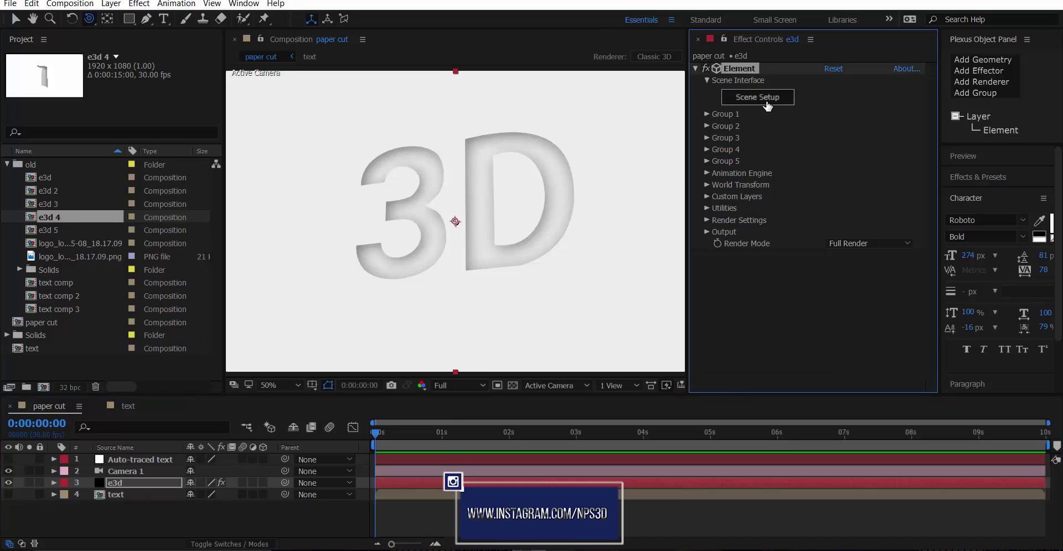
{"action": "left_click", "coordinate": [767, 100]}
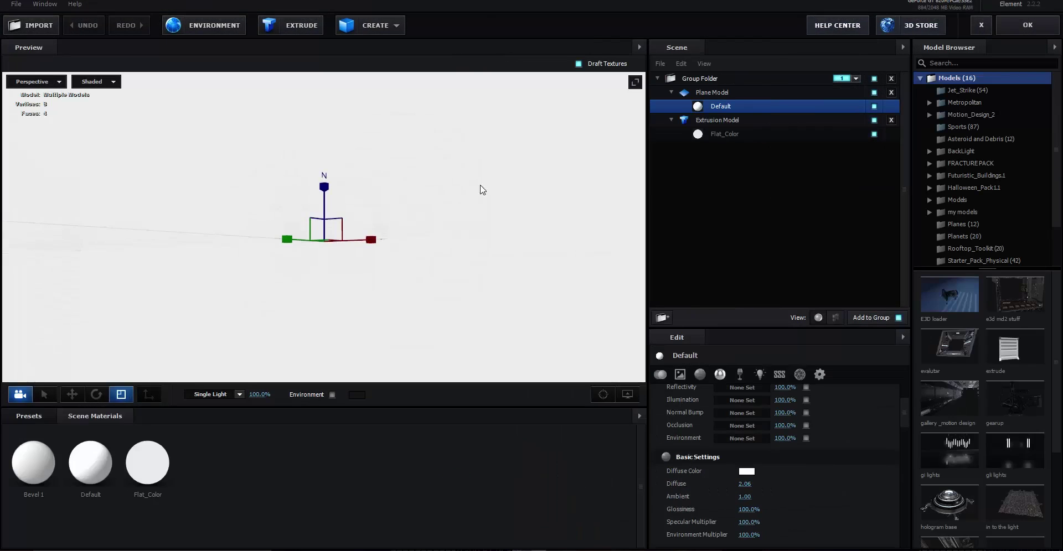
{"action": "left_click_drag", "start_coordinate": [482, 189], "coordinate": [467, 95]}
{"action": "left_click", "coordinate": [398, 26]}
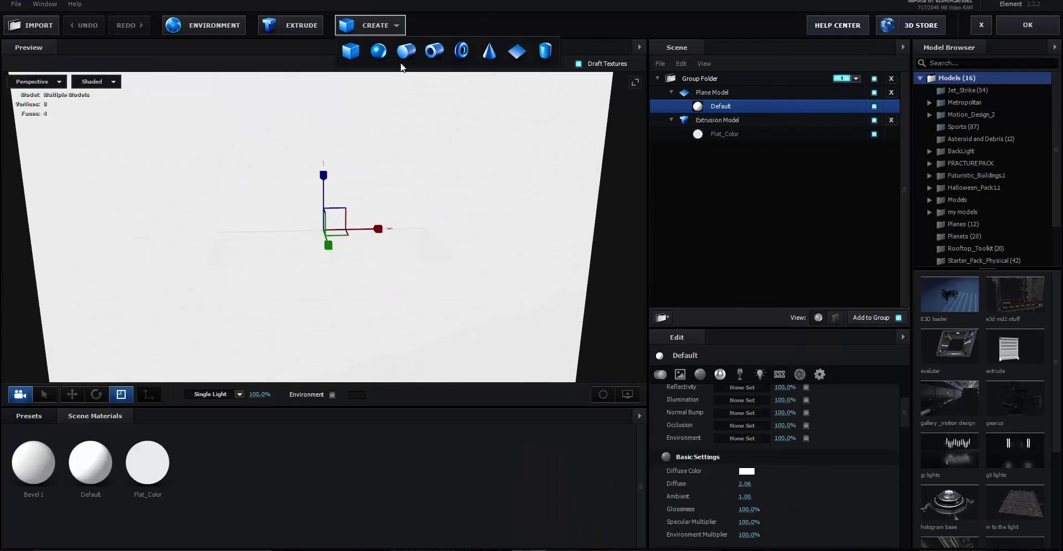
{"action": "left_click", "coordinate": [517, 52]}
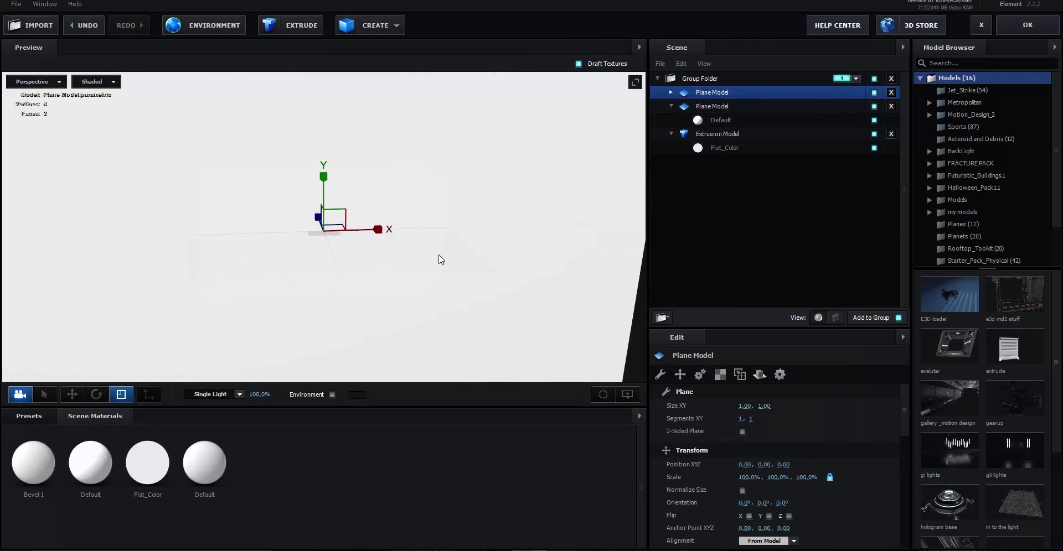
{"action": "left_click", "coordinate": [742, 432]}
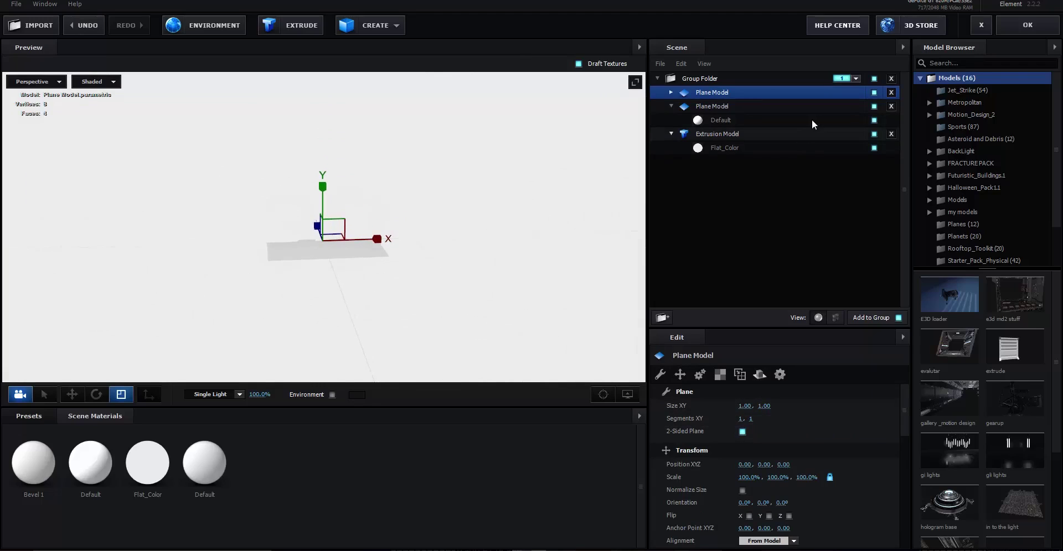
Step: Isolate the plane, rotate it 270° upright and scale Z down to 11.2%
{"action": "left_click", "coordinate": [873, 106]}
{"action": "left_click", "coordinate": [873, 134]}
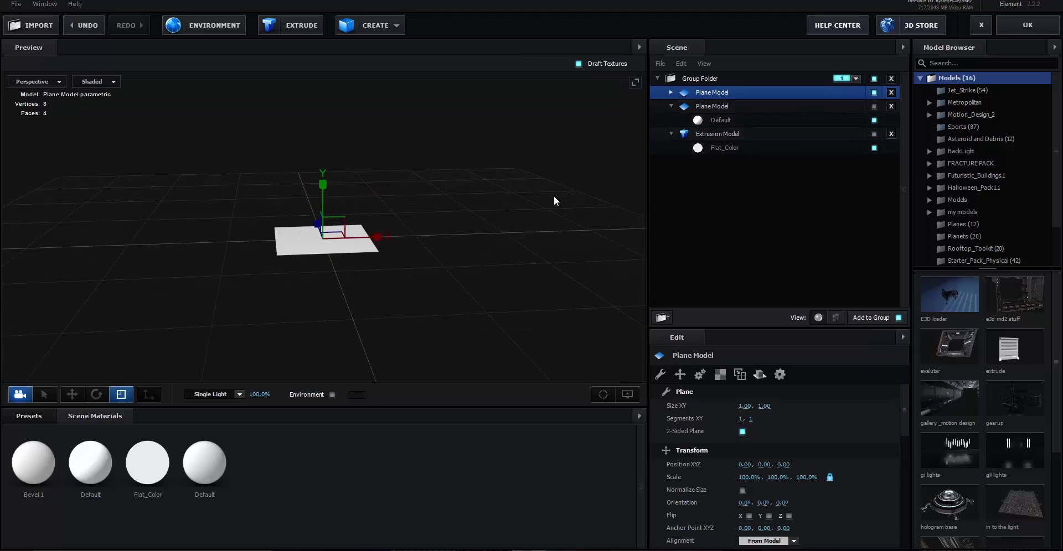
{"action": "key", "text": "w"}
{"action": "key", "text": "e"}
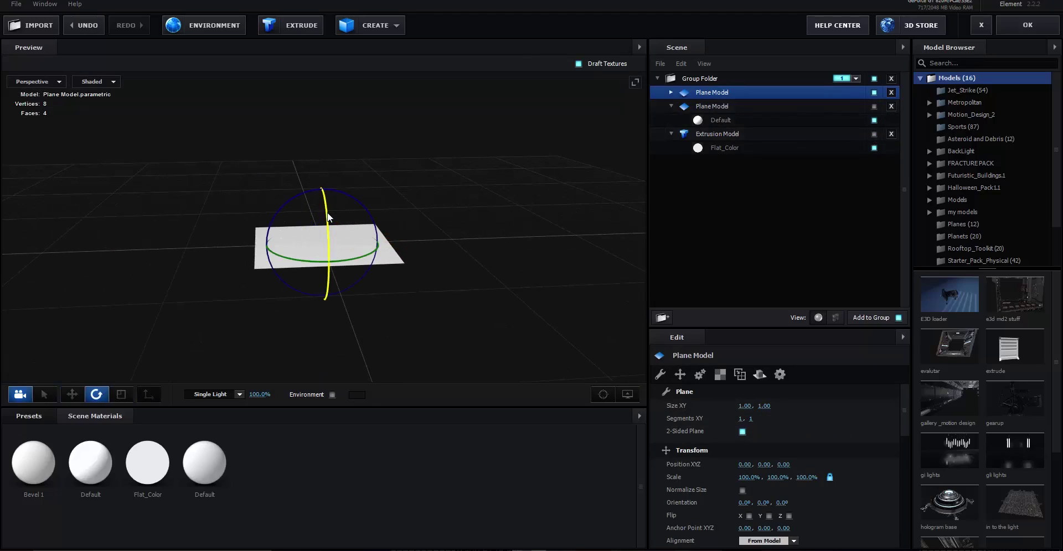
{"action": "left_click_drag", "start_coordinate": [327, 212], "coordinate": [324, 319]}
{"action": "key", "text": "r"}
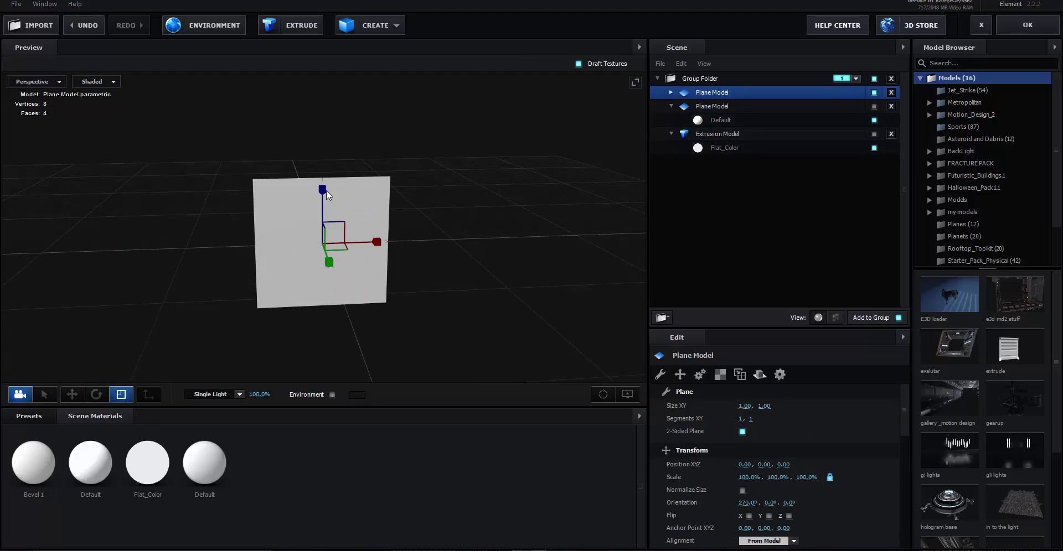
{"action": "left_click_drag", "start_coordinate": [327, 190], "coordinate": [331, 256]}
Step: Unhide the text, stretch the strip to 148.8% X and 21% Z, and lower it to Y -0.20
{"action": "left_click", "coordinate": [874, 134]}
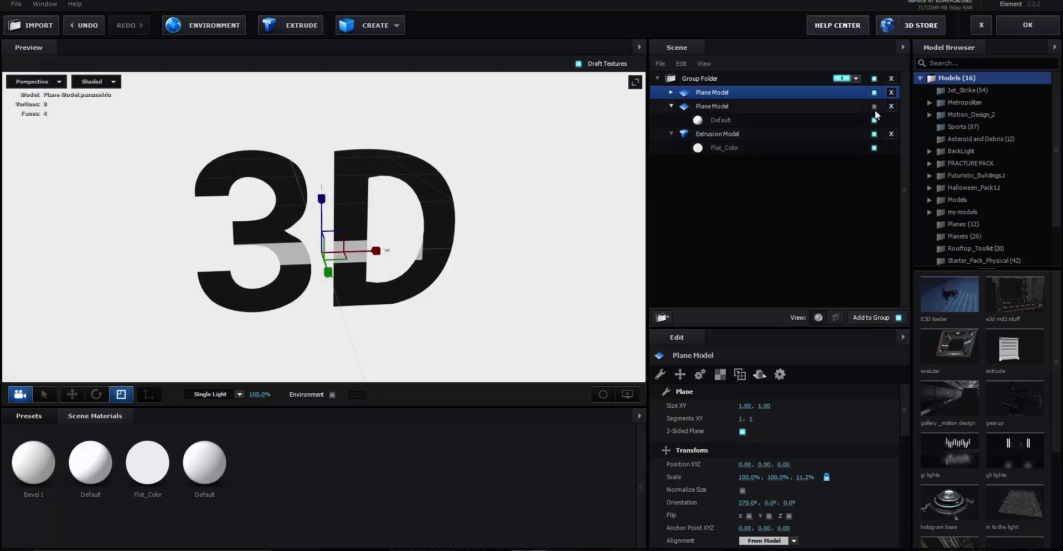
{"action": "scroll", "coordinate": [459, 272], "scroll_direction": "up", "scroll_amount": 5}
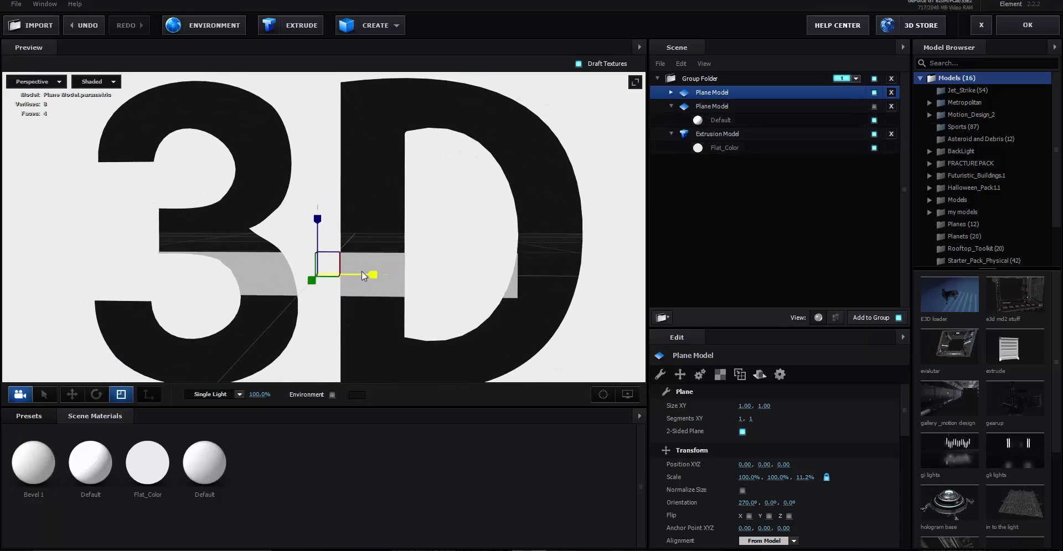
{"action": "left_click_drag", "start_coordinate": [363, 276], "coordinate": [457, 277]}
{"action": "key", "text": "w"}
{"action": "scroll", "coordinate": [313, 255], "scroll_direction": "down", "scroll_amount": 3}
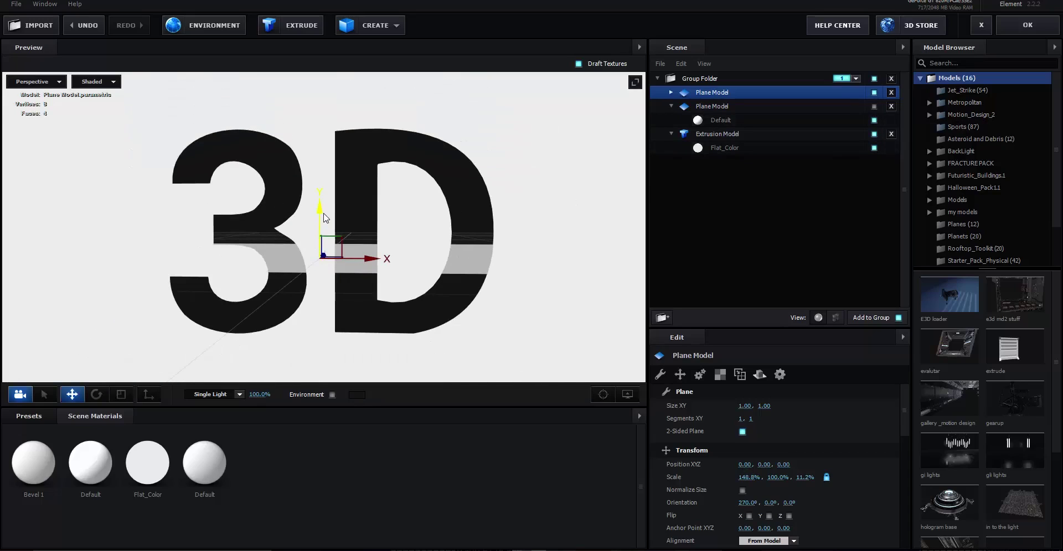
{"action": "left_click_drag", "start_coordinate": [324, 218], "coordinate": [321, 263]}
{"action": "key", "text": "r"}
{"action": "key", "text": "w"}
{"action": "key", "text": "r"}
{"action": "key", "text": "w"}
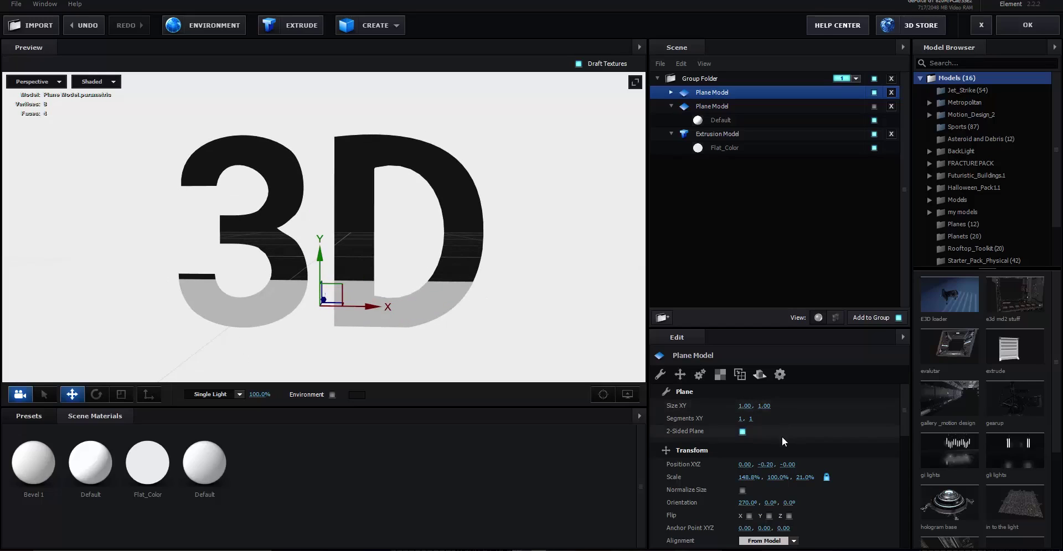
{"action": "scroll", "coordinate": [776, 411], "scroll_direction": "down", "scroll_amount": 5}
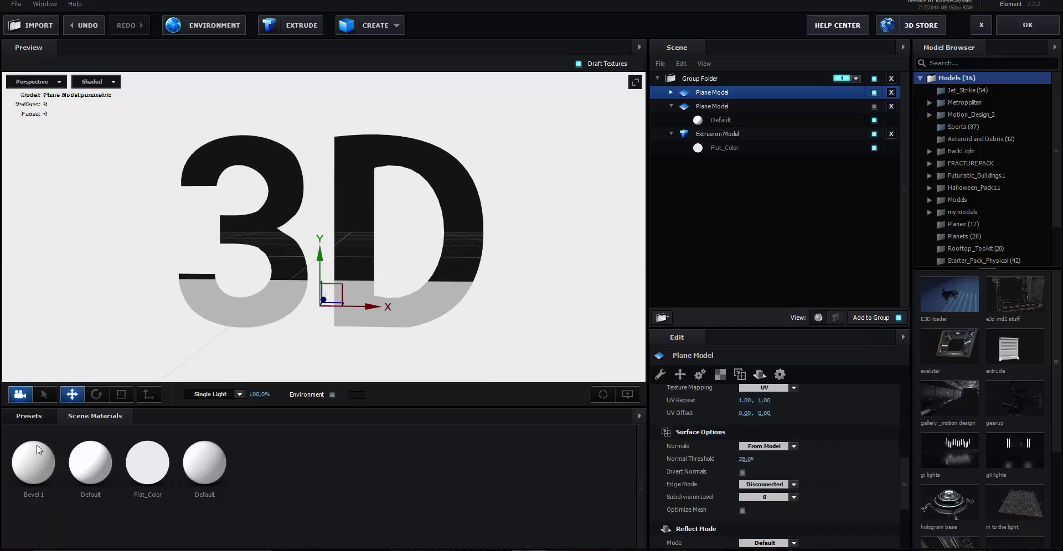
Step: Apply a duplicate of Flat_Color to the strip plane and colour it red (FF4D4C)
{"action": "right_click", "coordinate": [161, 470]}
{"action": "left_click", "coordinate": [183, 386]}
{"action": "left_click_drag", "start_coordinate": [248, 481], "coordinate": [730, 101]}
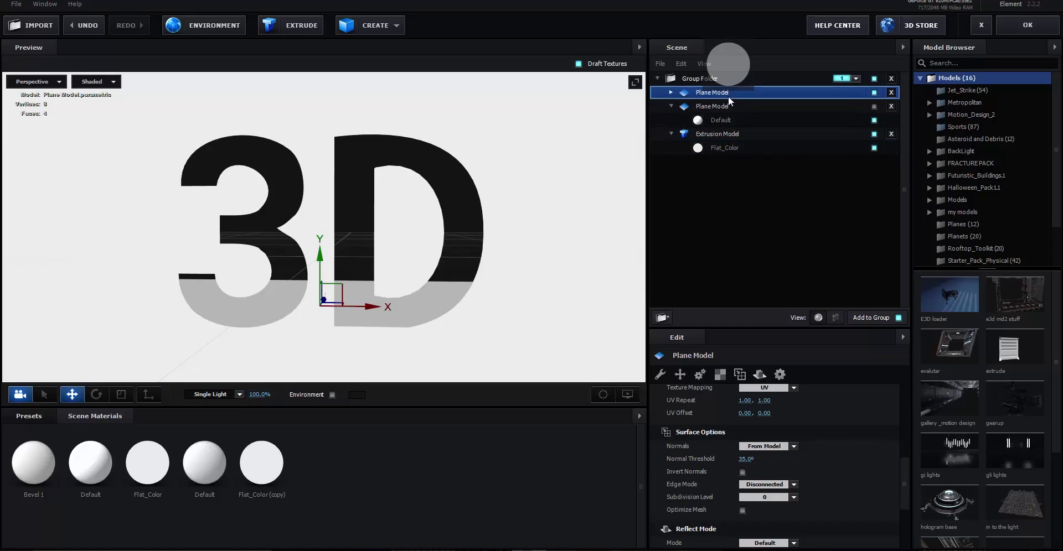
{"action": "left_click_drag", "start_coordinate": [729, 100], "coordinate": [728, 100]}
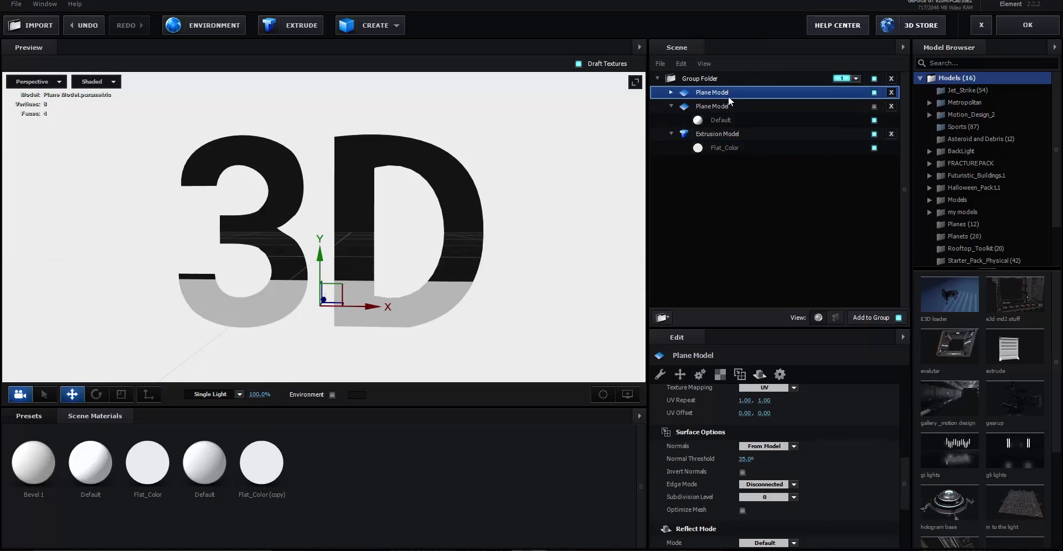
{"action": "left_click", "coordinate": [268, 481]}
{"action": "scroll", "coordinate": [745, 421], "scroll_direction": "up", "scroll_amount": 1}
{"action": "left_click", "coordinate": [748, 472]}
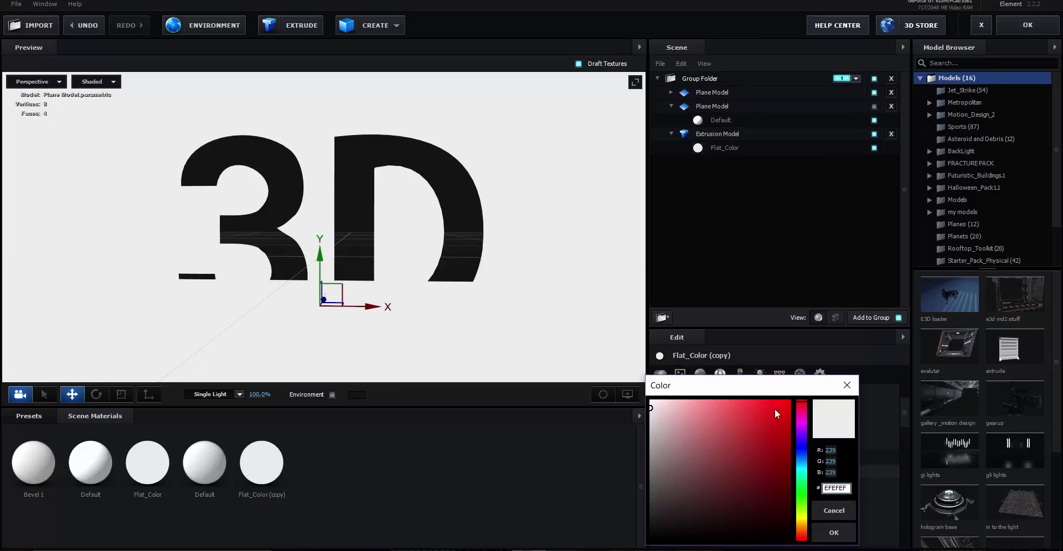
{"action": "left_click_drag", "start_coordinate": [766, 413], "coordinate": [748, 394]}
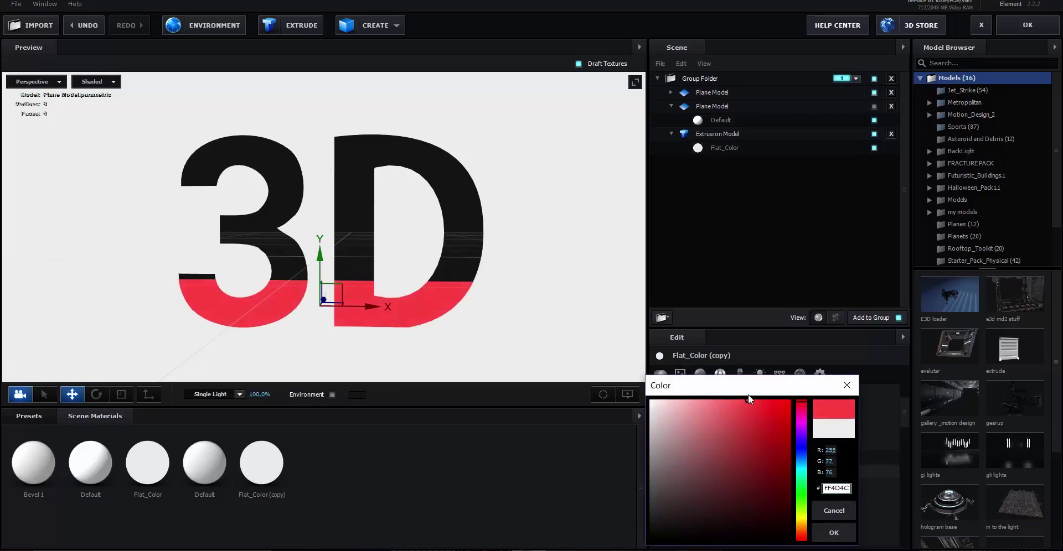
{"action": "left_click", "coordinate": [834, 532]}
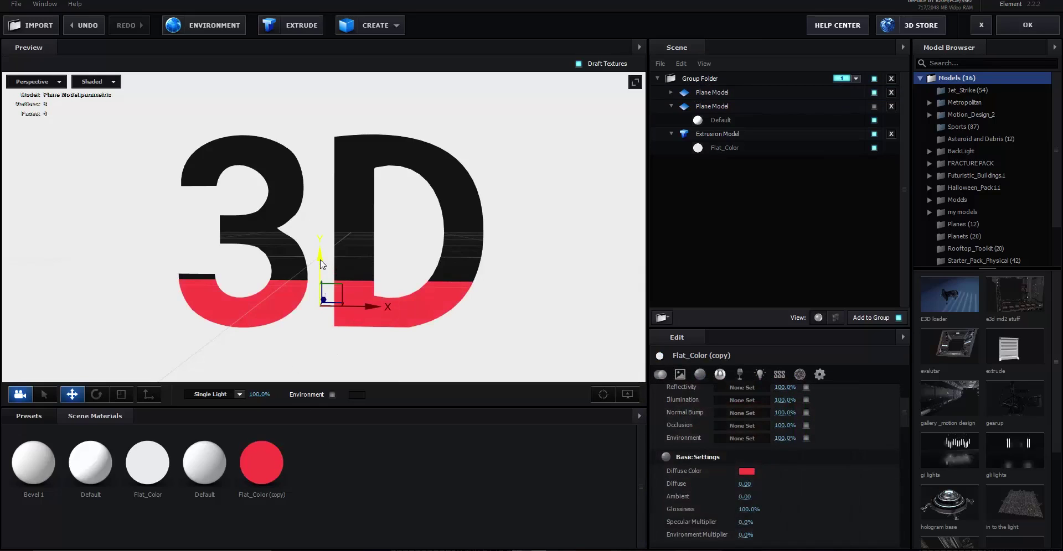
Step: Duplicate the red strip and raise the copy higher up the letters
{"action": "key", "text": "ctrl+d"}
{"action": "left_click_drag", "start_coordinate": [319, 263], "coordinate": [333, 212]}
{"action": "scroll", "coordinate": [413, 332], "scroll_direction": "up", "scroll_amount": 3}
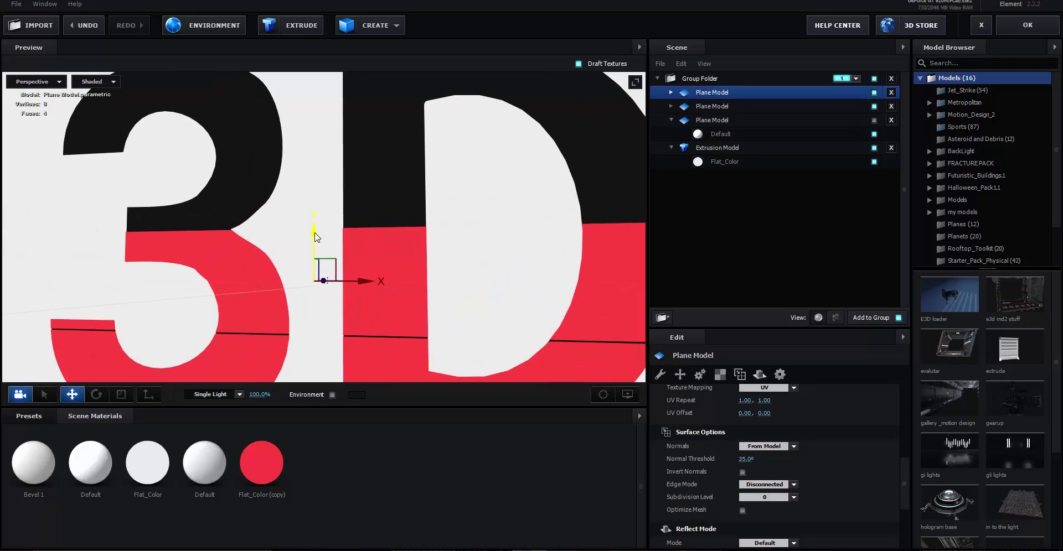
Step: Nudge the strip down and create a cyan copy of the red Flat_Color material
{"action": "left_click_drag", "start_coordinate": [313, 230], "coordinate": [316, 238]}
{"action": "left_click_drag", "start_coordinate": [422, 232], "coordinate": [430, 247]}
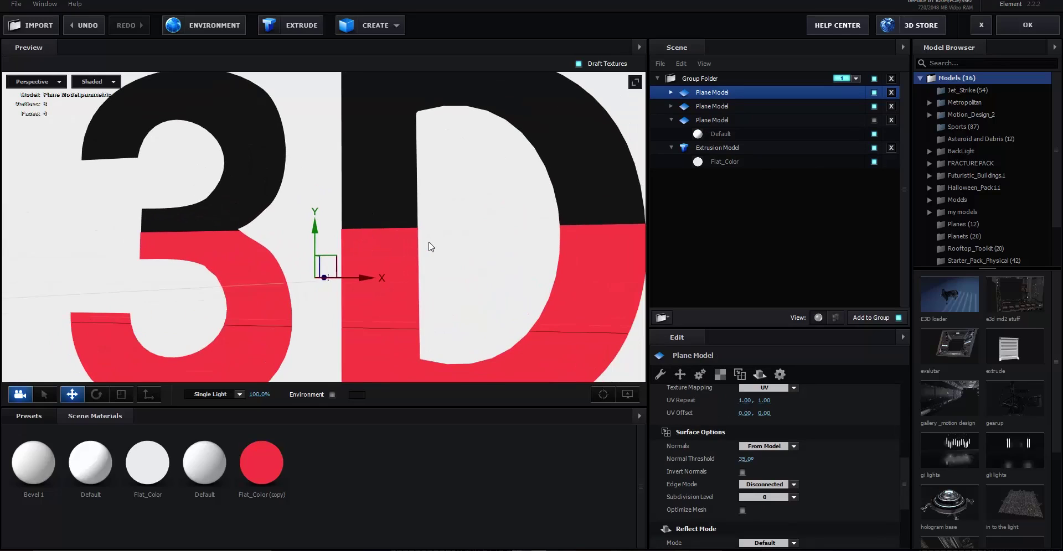
{"action": "right_click", "coordinate": [272, 473]}
{"action": "left_click", "coordinate": [291, 383]}
{"action": "left_click", "coordinate": [335, 452]}
{"action": "left_click", "coordinate": [745, 471]}
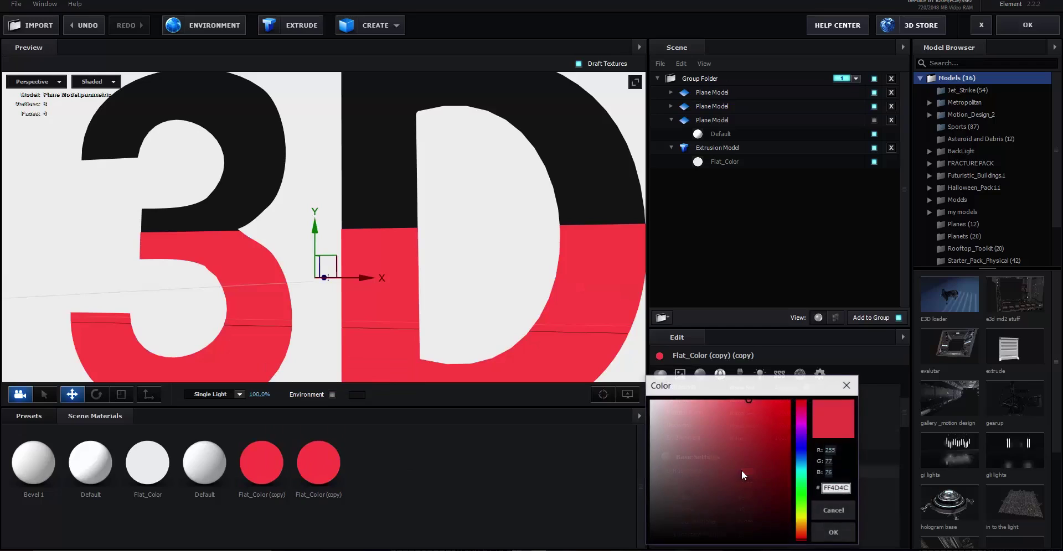
{"action": "left_click", "coordinate": [801, 475]}
{"action": "left_click", "coordinate": [828, 540]}
Step: Apply the cyan material to the duplicated plane and raise it above the red band
{"action": "left_click_drag", "start_coordinate": [318, 462], "coordinate": [473, 279]}
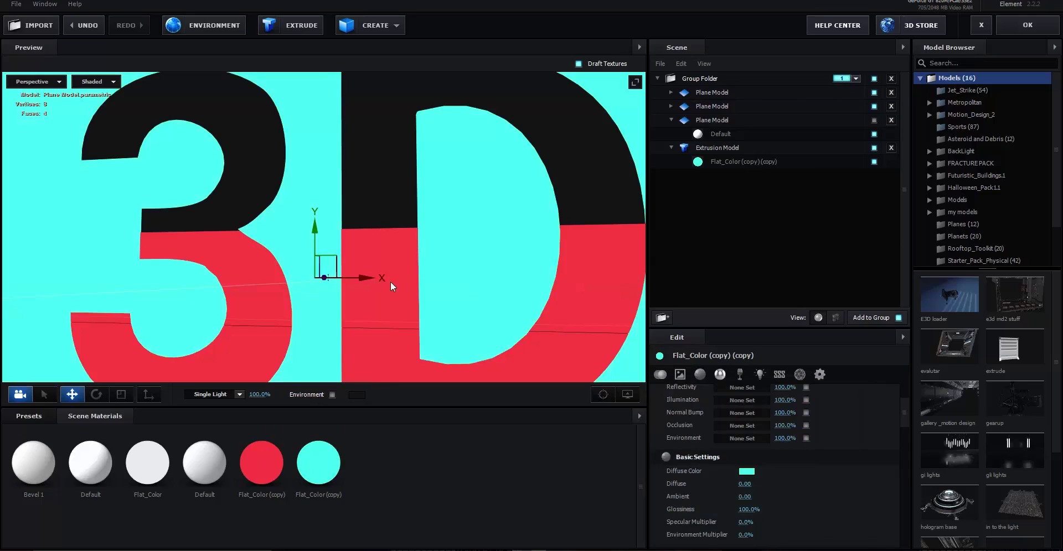
{"action": "key", "text": "ctrl+z"}
{"action": "left_click_drag", "start_coordinate": [319, 462], "coordinate": [393, 270]}
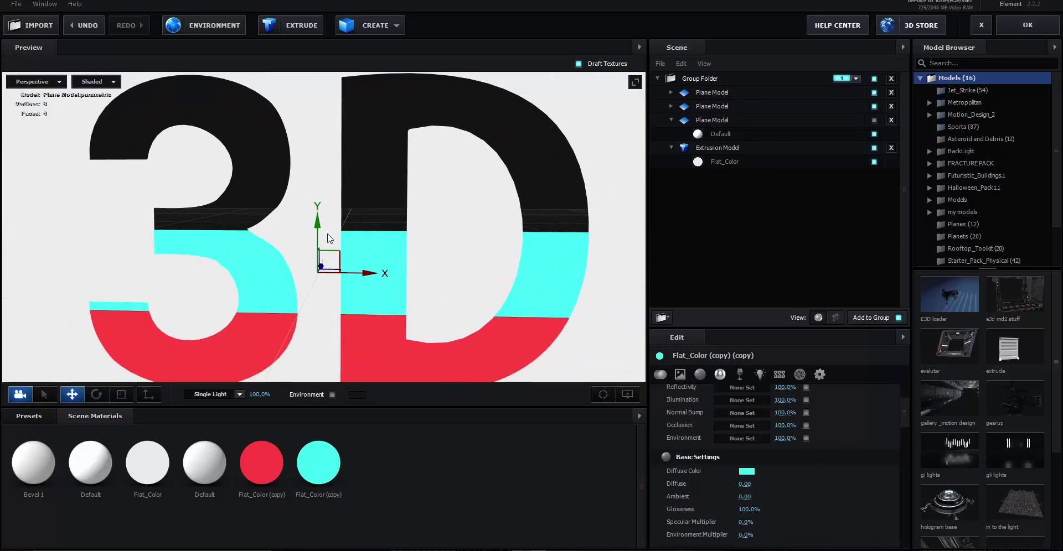
{"action": "left_click_drag", "start_coordinate": [319, 236], "coordinate": [343, 150]}
Step: Make a yellow copy of the cyan material, apply it to the top strip and move it up
{"action": "right_click", "coordinate": [332, 468]}
{"action": "left_click", "coordinate": [367, 389]}
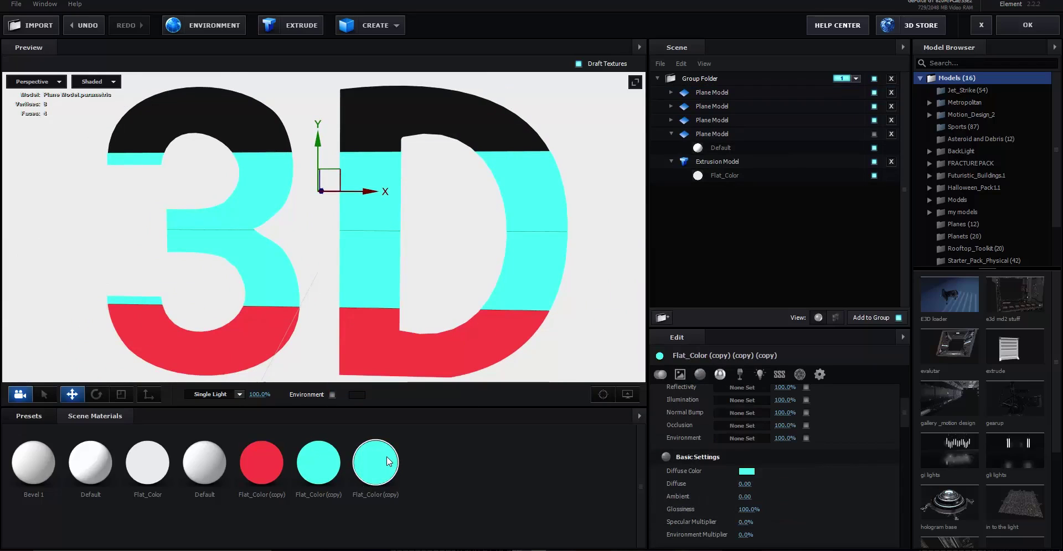
{"action": "left_click", "coordinate": [746, 472]}
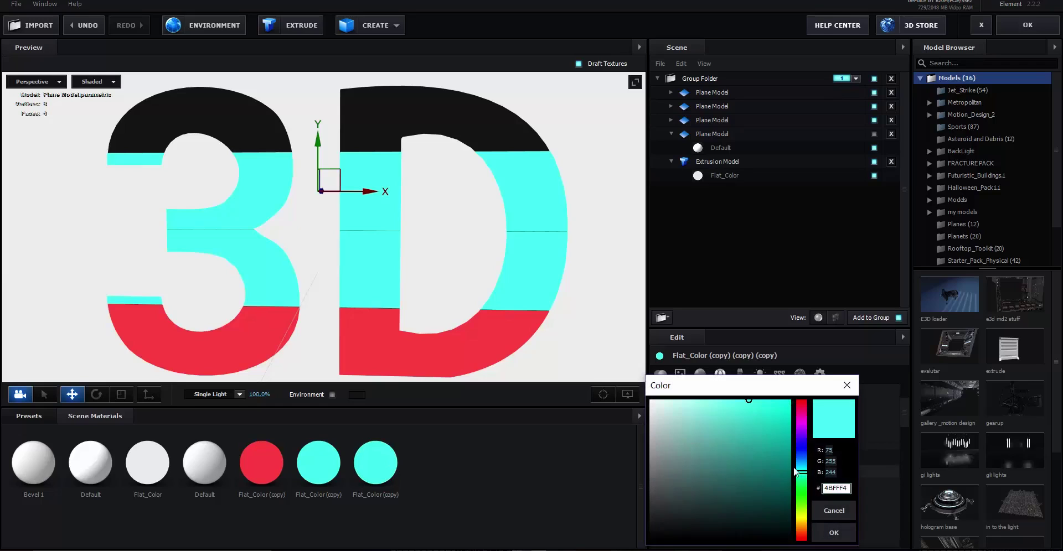
{"action": "left_click_drag", "start_coordinate": [801, 473], "coordinate": [801, 522]}
{"action": "left_click", "coordinate": [833, 533]}
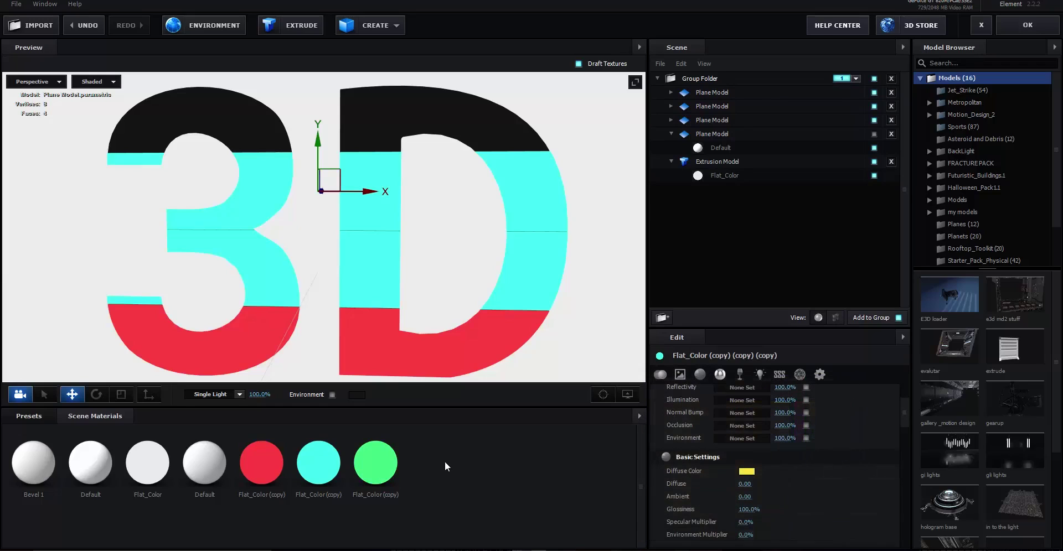
{"action": "left_click_drag", "start_coordinate": [383, 471], "coordinate": [371, 194]}
{"action": "scroll", "coordinate": [391, 214], "scroll_direction": "down", "scroll_amount": 3}
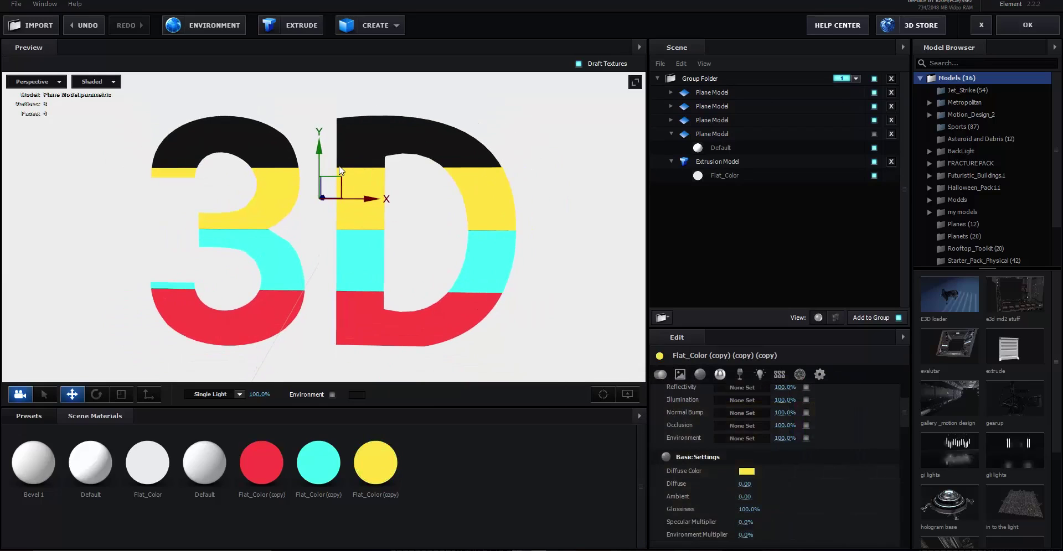
{"action": "left_click_drag", "start_coordinate": [320, 142], "coordinate": [340, 85]}
Step: Recolour that strip's material to blue (4B53FF)
{"action": "left_click", "coordinate": [374, 460]}
{"action": "left_click", "coordinate": [748, 471]}
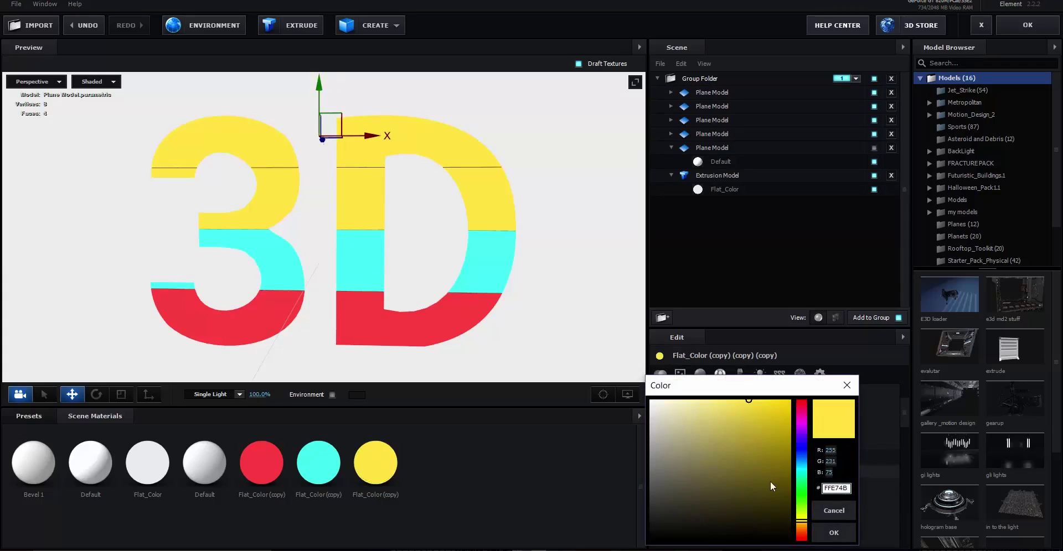
{"action": "left_click_drag", "start_coordinate": [798, 518], "coordinate": [806, 520]}
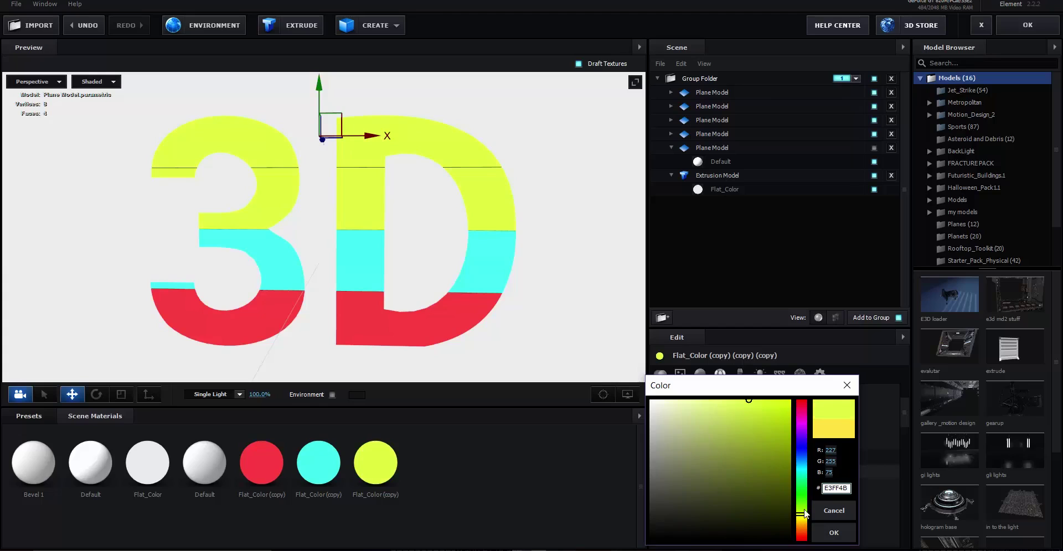
{"action": "left_click_drag", "start_coordinate": [804, 514], "coordinate": [801, 451]}
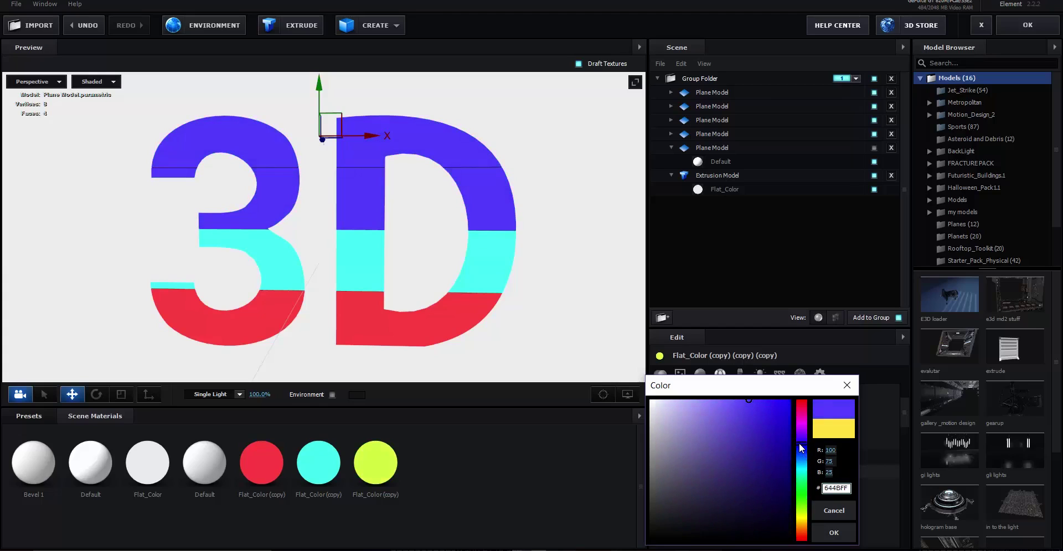
{"action": "left_click", "coordinate": [829, 524]}
Step: Duplicate the blue material, apply it to the top strip and recolour it magenta (E74BFF)
{"action": "right_click", "coordinate": [384, 477]}
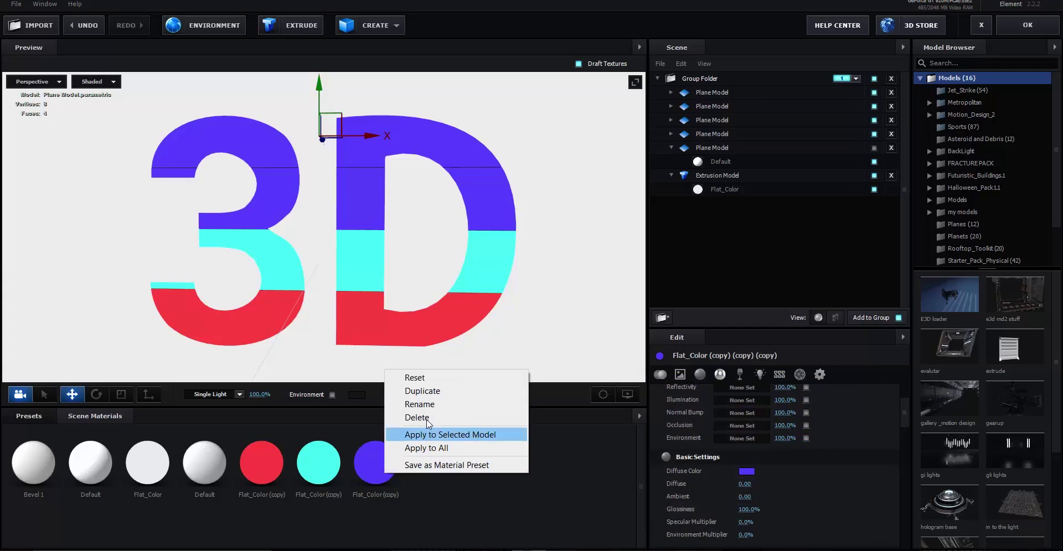
{"action": "left_click", "coordinate": [433, 390]}
{"action": "left_click", "coordinate": [744, 471]}
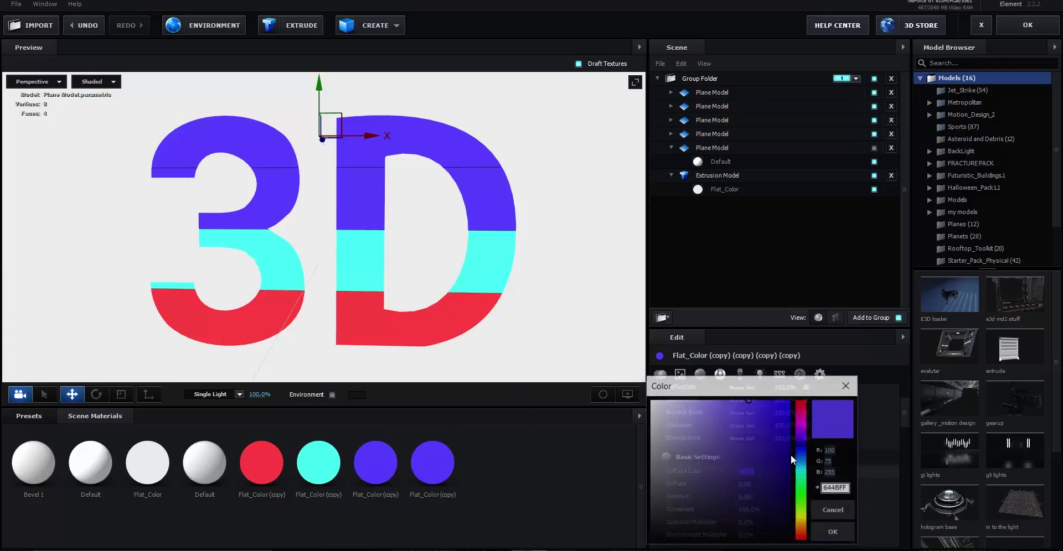
{"action": "left_click_drag", "start_coordinate": [801, 453], "coordinate": [809, 513]}
{"action": "left_click", "coordinate": [834, 533]}
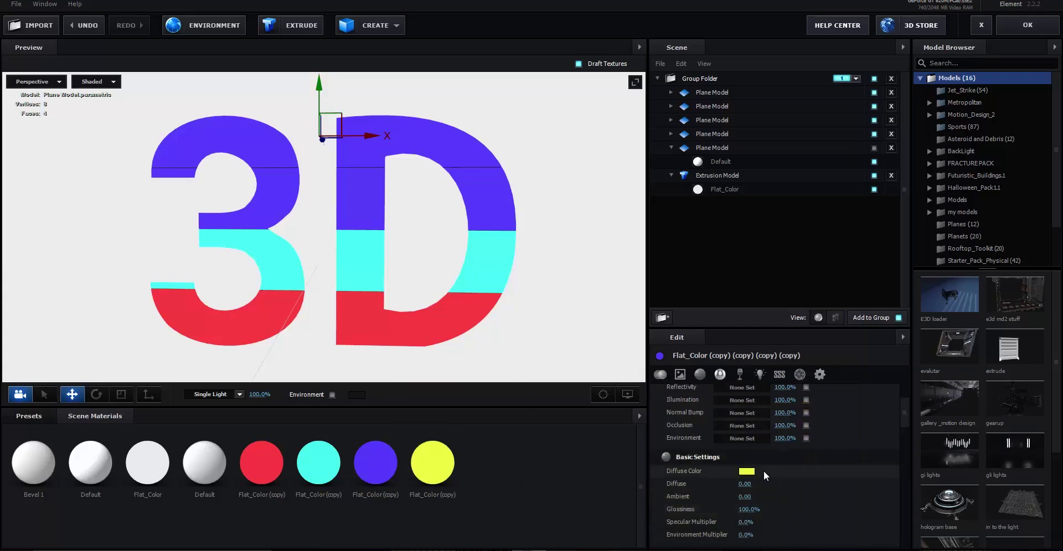
{"action": "left_click_drag", "start_coordinate": [437, 462], "coordinate": [365, 162]}
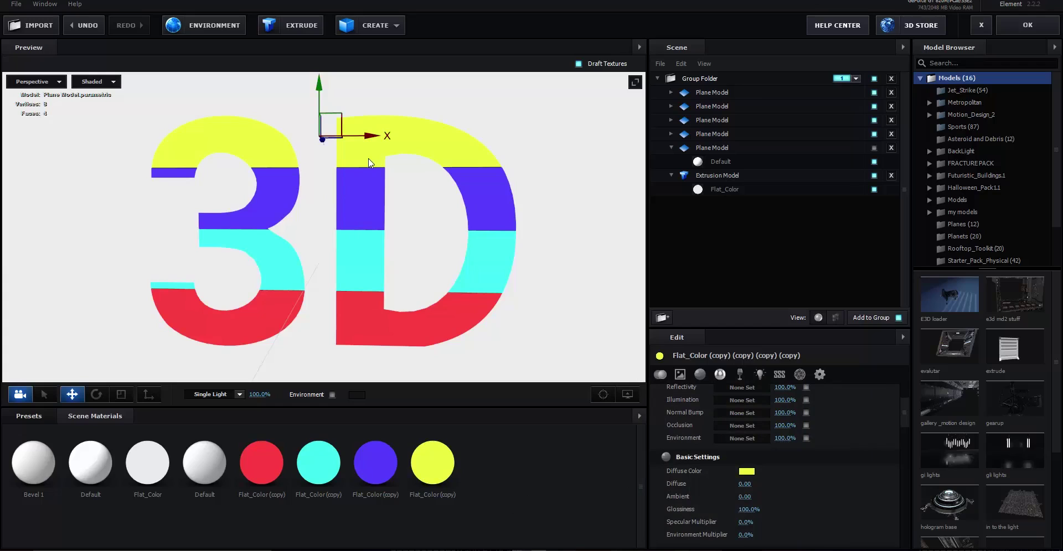
{"action": "left_click", "coordinate": [746, 471]}
{"action": "left_click_drag", "start_coordinate": [803, 513], "coordinate": [803, 430]}
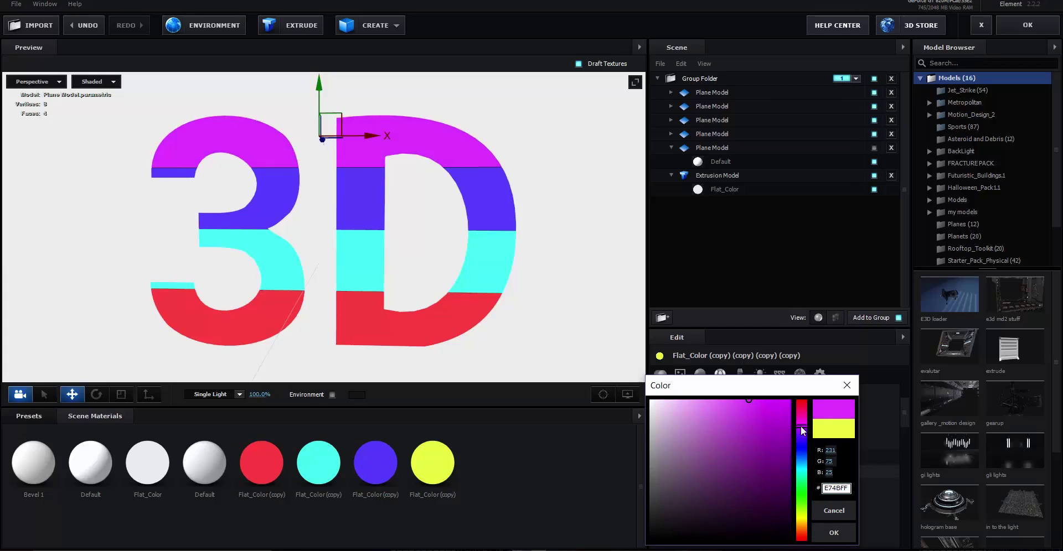
{"action": "left_click", "coordinate": [845, 532]}
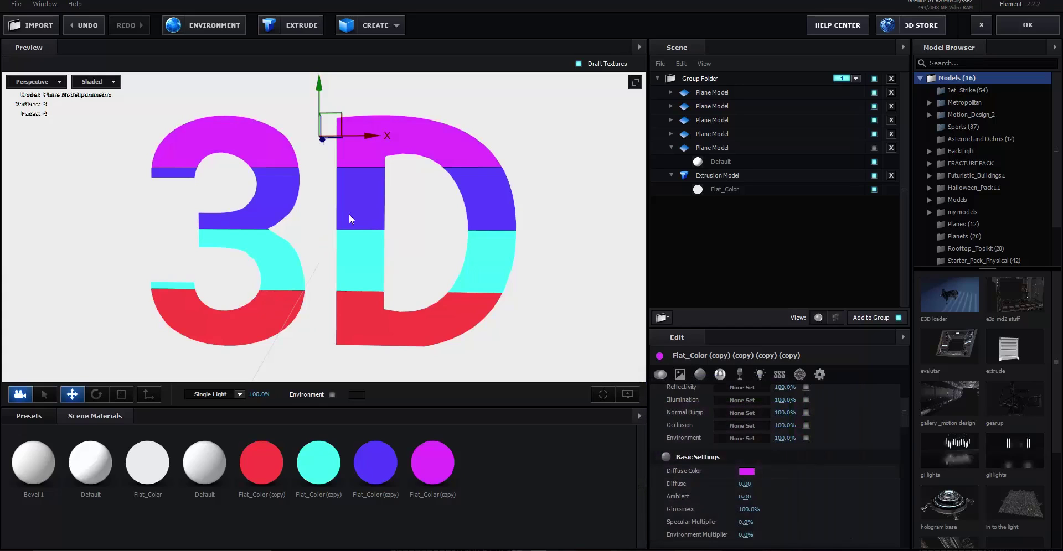
{"action": "left_click_drag", "start_coordinate": [351, 218], "coordinate": [267, 244]}
{"action": "scroll", "coordinate": [333, 253], "scroll_direction": "up", "scroll_amount": 5}
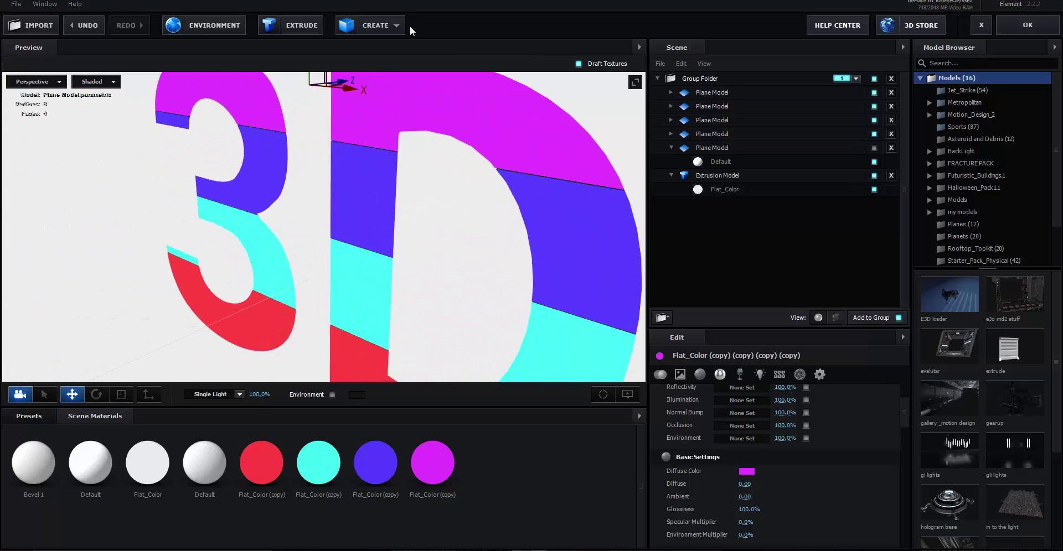
Step: Zoom out and orbit back to a near-frontal view of the four-band striped letters
{"action": "scroll", "coordinate": [417, 152], "scroll_direction": "down", "scroll_amount": 3}
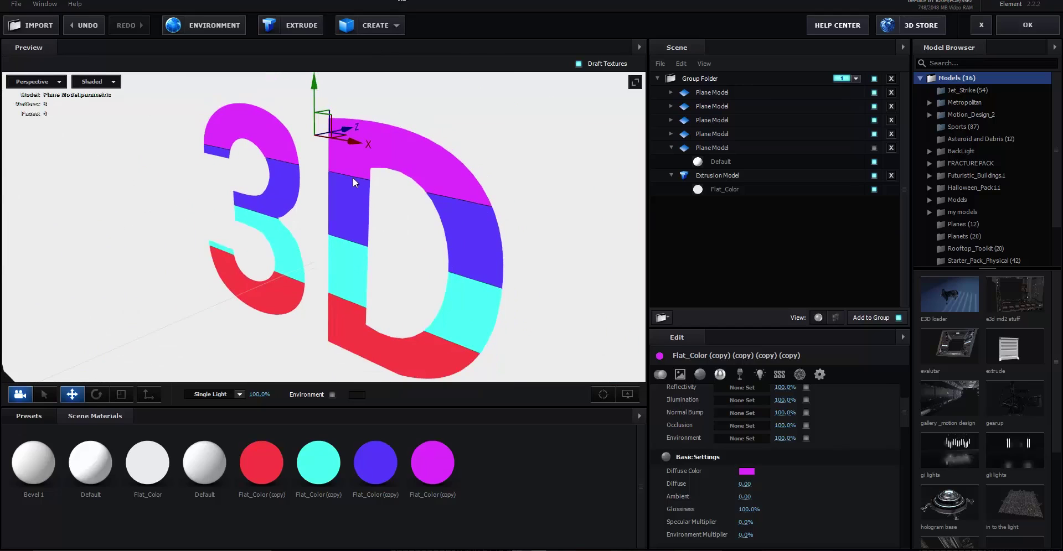
{"action": "left_click_drag", "start_coordinate": [353, 177], "coordinate": [379, 155]}
{"action": "mouse_move", "coordinate": [394, 188]}
{"action": "left_mouse_down"}
{"action": "mouse_move", "coordinate": [261, 168]}
{"action": "mouse_move", "coordinate": [386, 197]}
{"action": "left_mouse_up"}
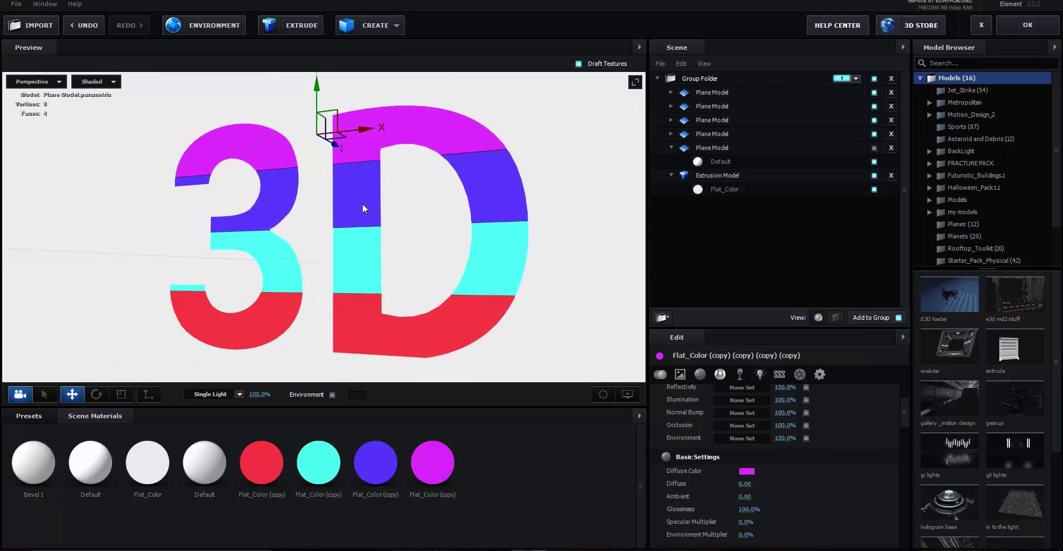
Step: Collapse the material lists, rename the fifth Plane Model to bg, and nudge the first strip plane
{"action": "left_click", "coordinate": [670, 148]}
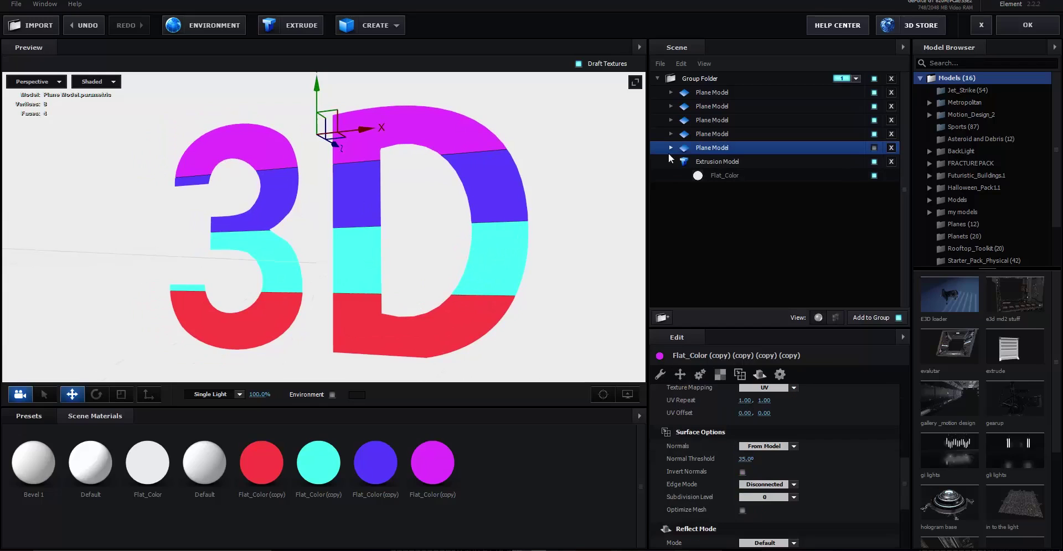
{"action": "left_click", "coordinate": [667, 164]}
{"action": "left_click", "coordinate": [726, 94]}
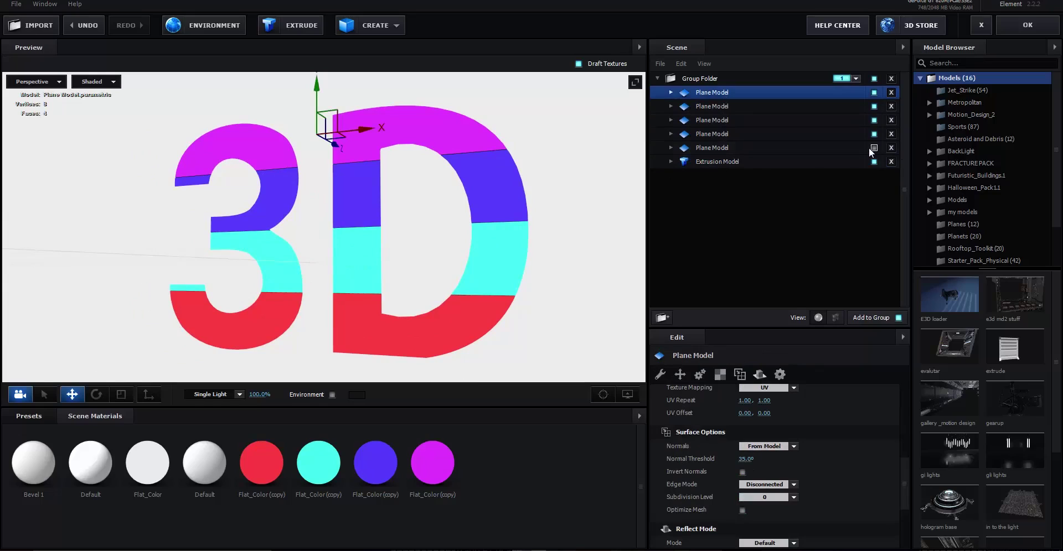
{"action": "double_click", "coordinate": [839, 146]}
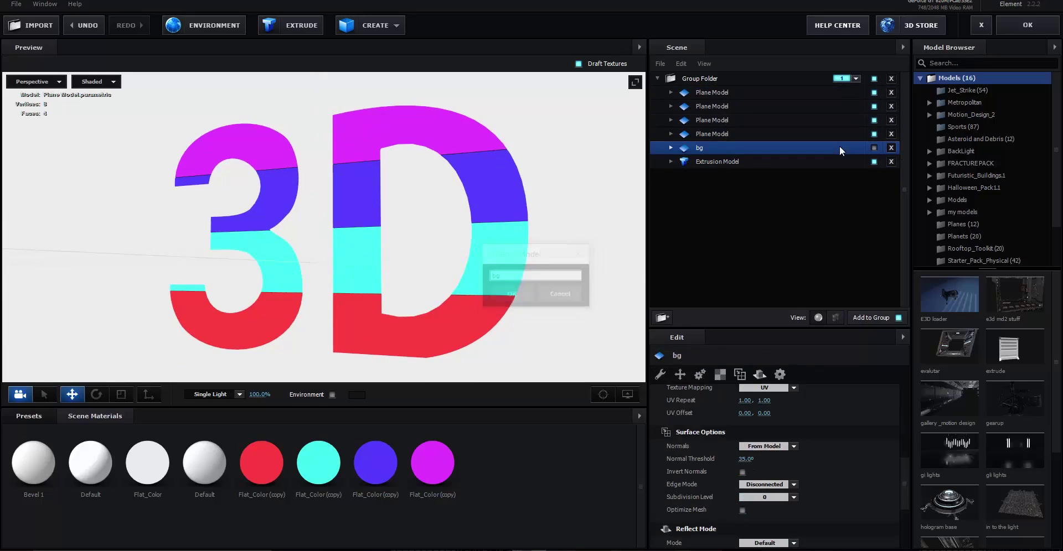
{"action": "left_click", "coordinate": [769, 92]}
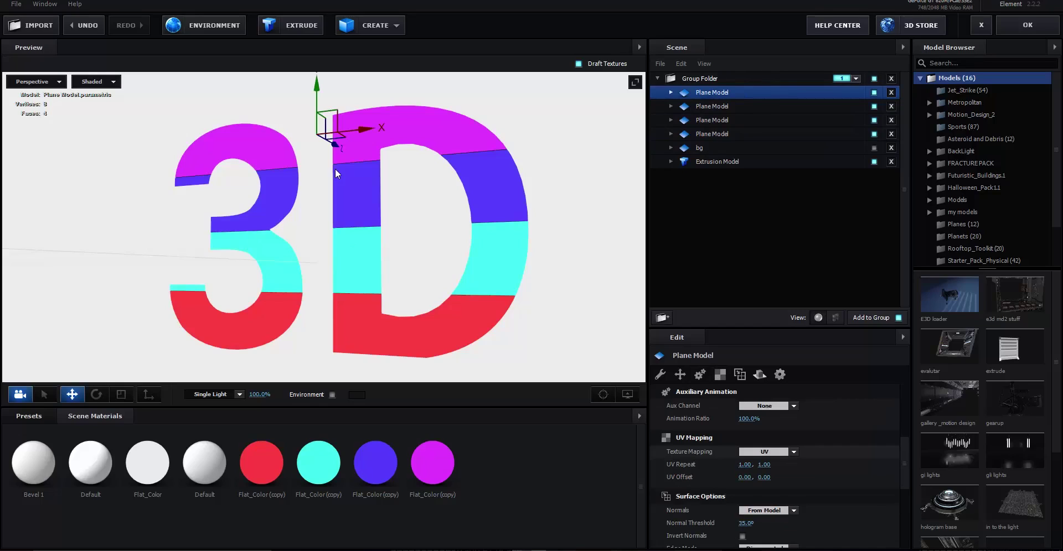
{"action": "left_click_drag", "start_coordinate": [317, 93], "coordinate": [314, 86]}
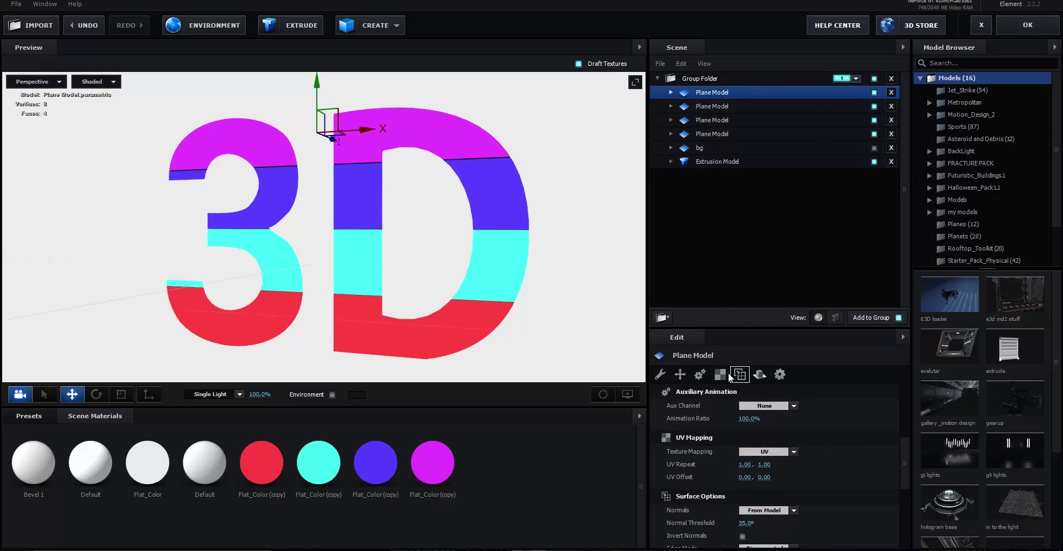
Step: Put the four strip Plane Models on Aux Channels 1, 2, 3 and 4, then apply the scene
{"action": "left_click", "coordinate": [764, 406]}
{"action": "left_click", "coordinate": [797, 274]}
{"action": "left_click", "coordinate": [721, 107]}
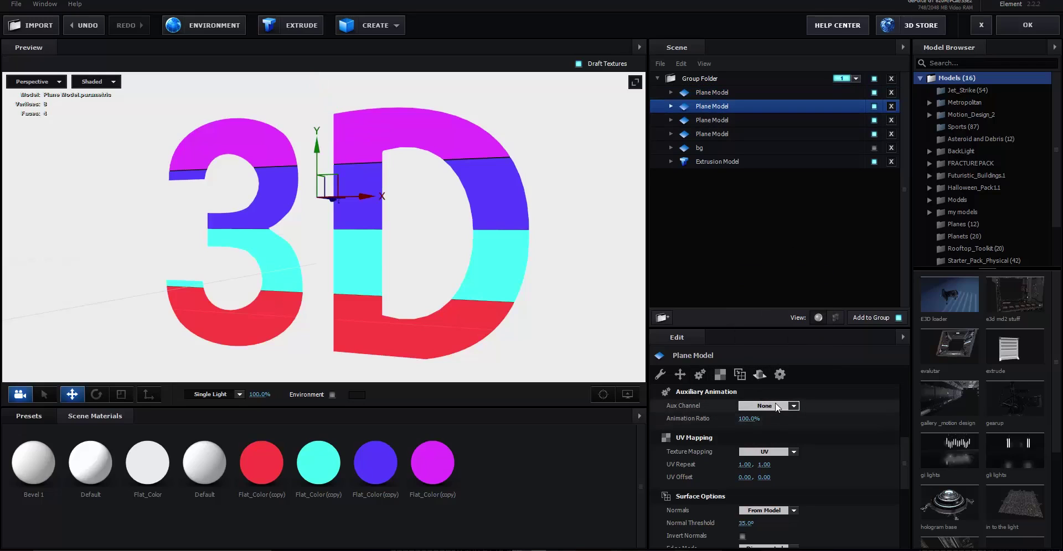
{"action": "left_click", "coordinate": [776, 407]}
{"action": "left_click", "coordinate": [770, 287]}
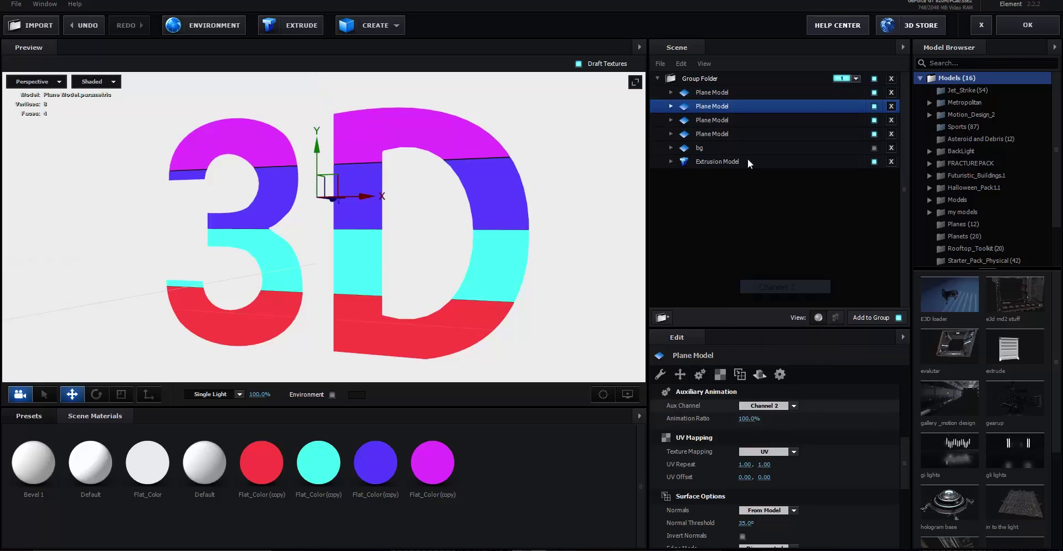
{"action": "left_click", "coordinate": [723, 122]}
{"action": "left_click", "coordinate": [766, 406]}
{"action": "left_click", "coordinate": [789, 299]}
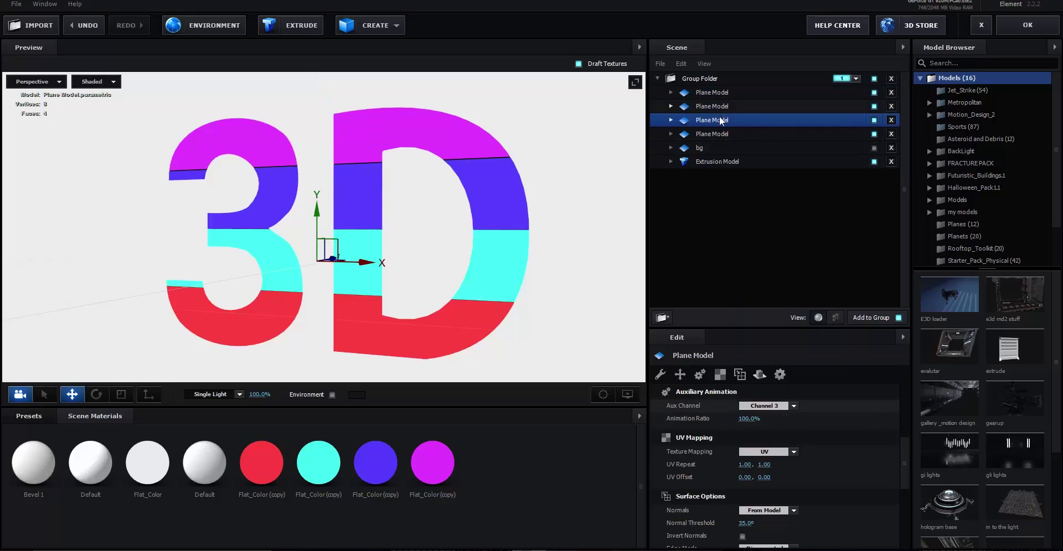
{"action": "left_click", "coordinate": [722, 135]}
{"action": "left_click", "coordinate": [786, 408]}
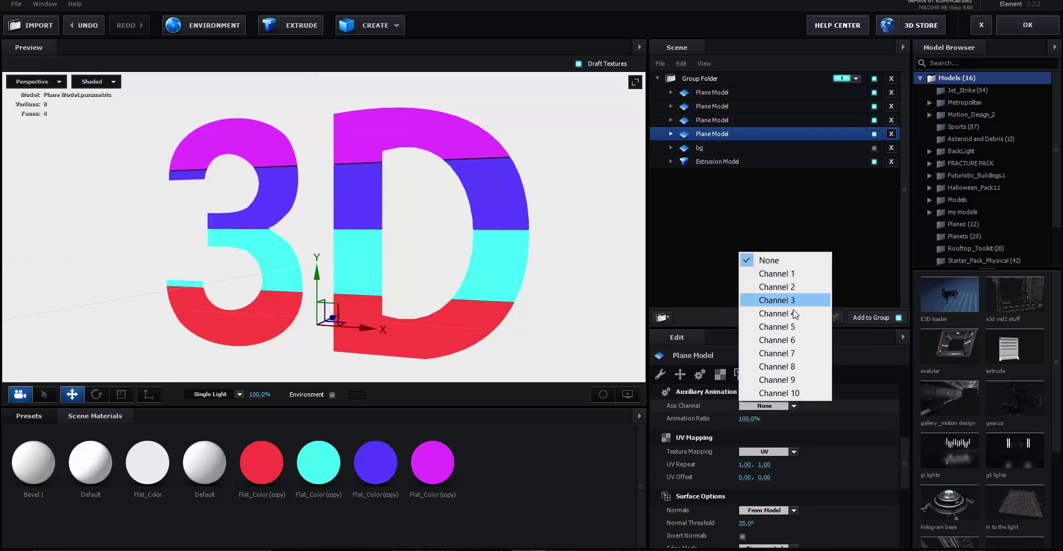
{"action": "left_click", "coordinate": [793, 314]}
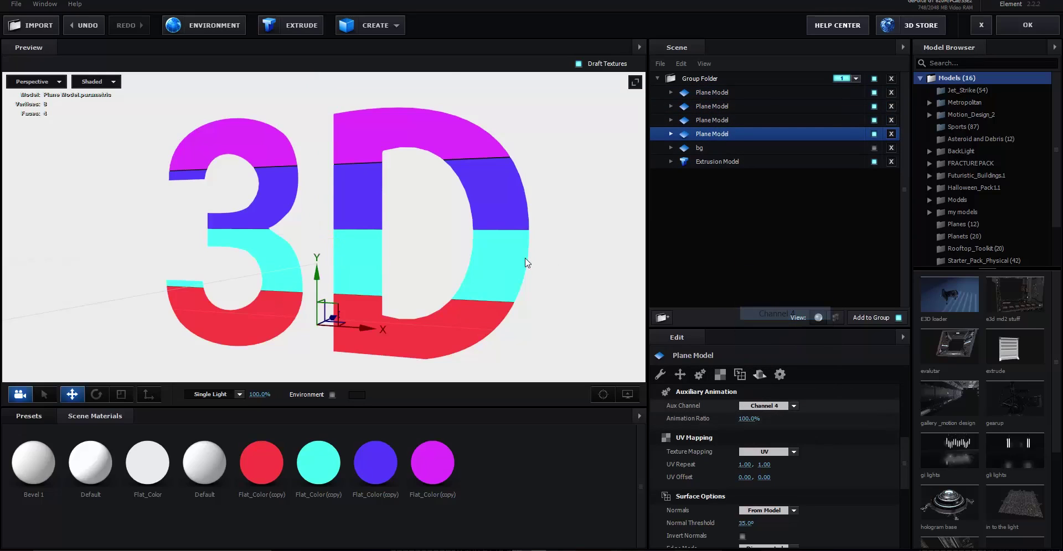
{"action": "left_click", "coordinate": [1024, 24]}
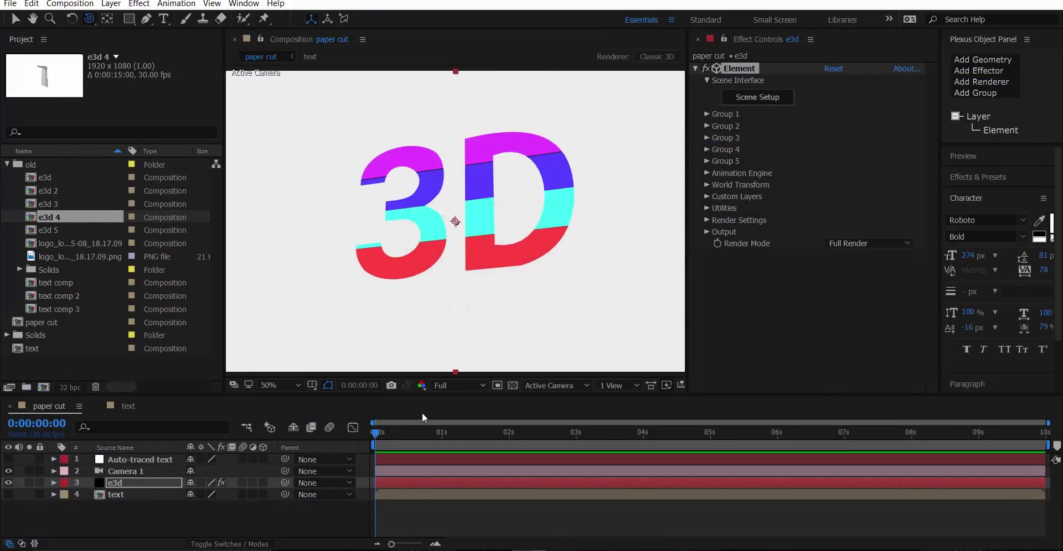
Step: Keyframe CH1 Position X from 1.45 at 0:00 to 0 at 1:14
{"action": "left_click", "coordinate": [707, 113]}
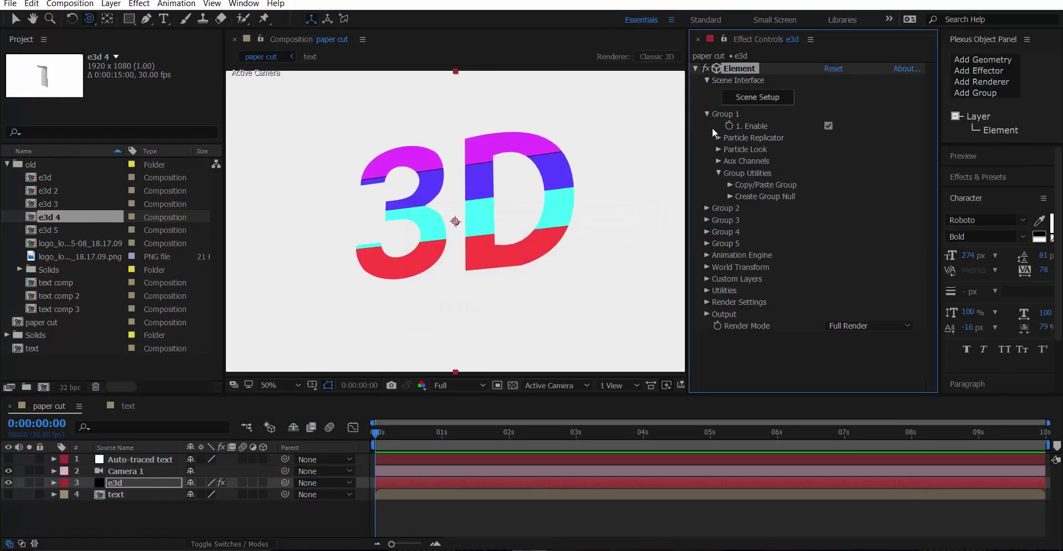
{"action": "left_click", "coordinate": [718, 161]}
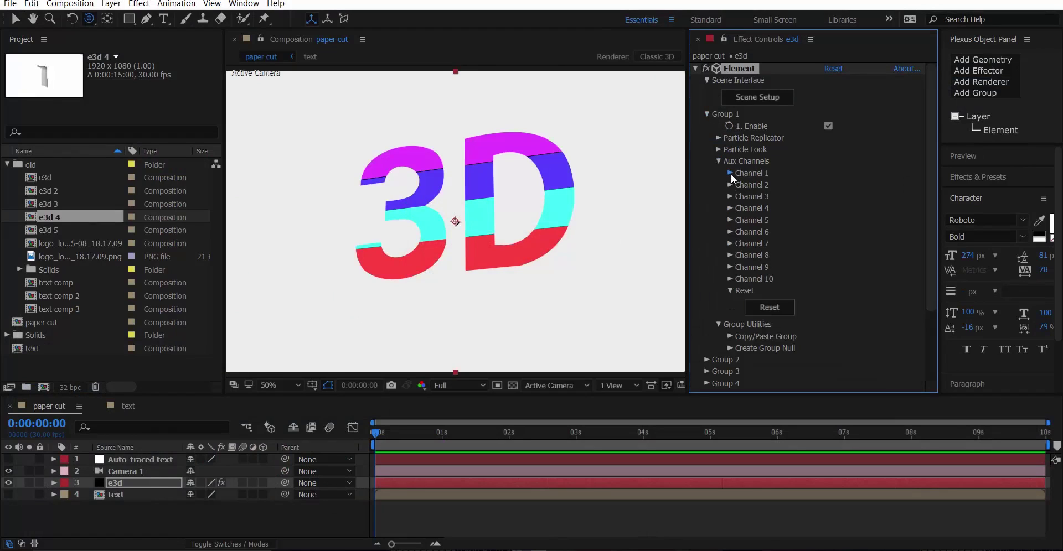
{"action": "left_click", "coordinate": [730, 174]}
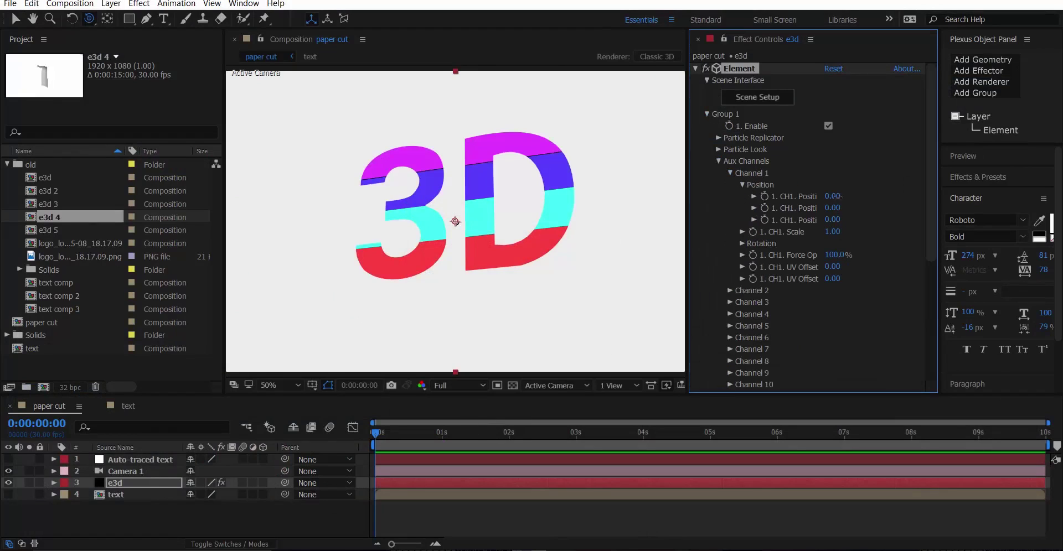
{"action": "left_click_drag", "start_coordinate": [832, 196], "coordinate": [906, 172]}
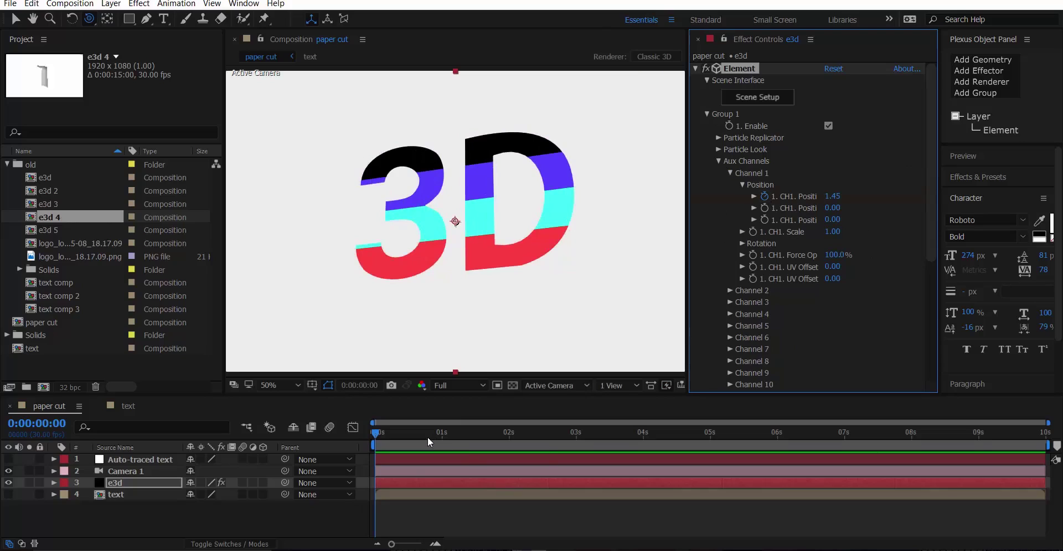
{"action": "left_click_drag", "start_coordinate": [427, 437], "coordinate": [473, 435]}
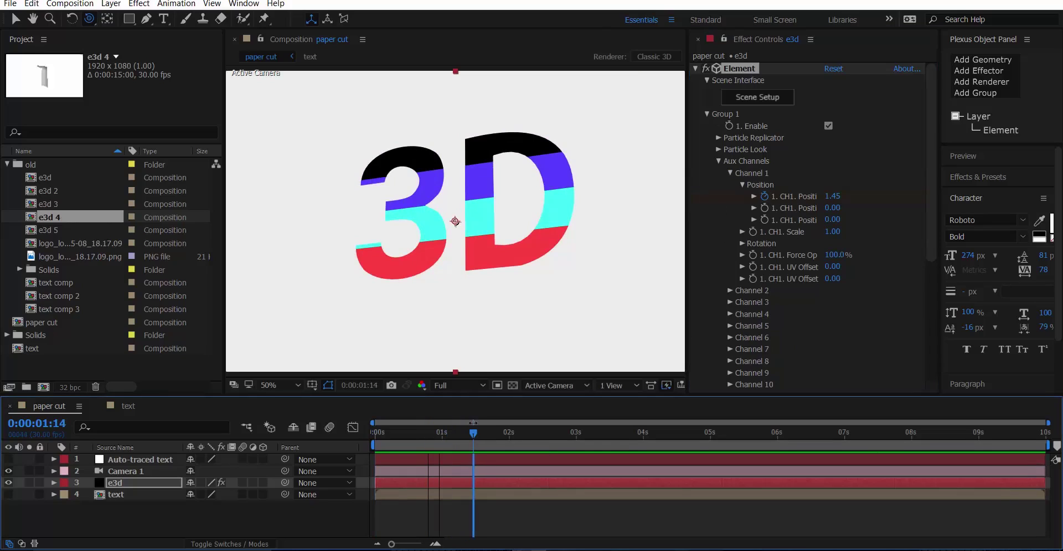
{"action": "left_click", "coordinate": [842, 197]}
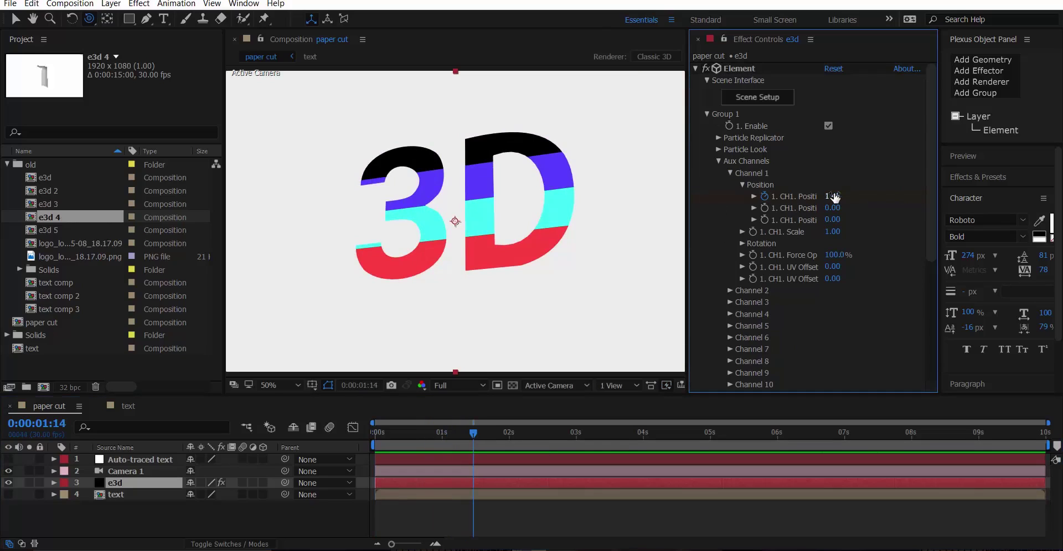
{"action": "left_click", "coordinate": [834, 196]}
{"action": "type", "text": "0"}
{"action": "key", "text": "Return"}
Step: Preview the Channel 1 strip slide and review the e3d layer's animated properties
{"action": "left_click_drag", "start_coordinate": [475, 435], "coordinate": [315, 449]}
{"action": "key", "text": "space"}
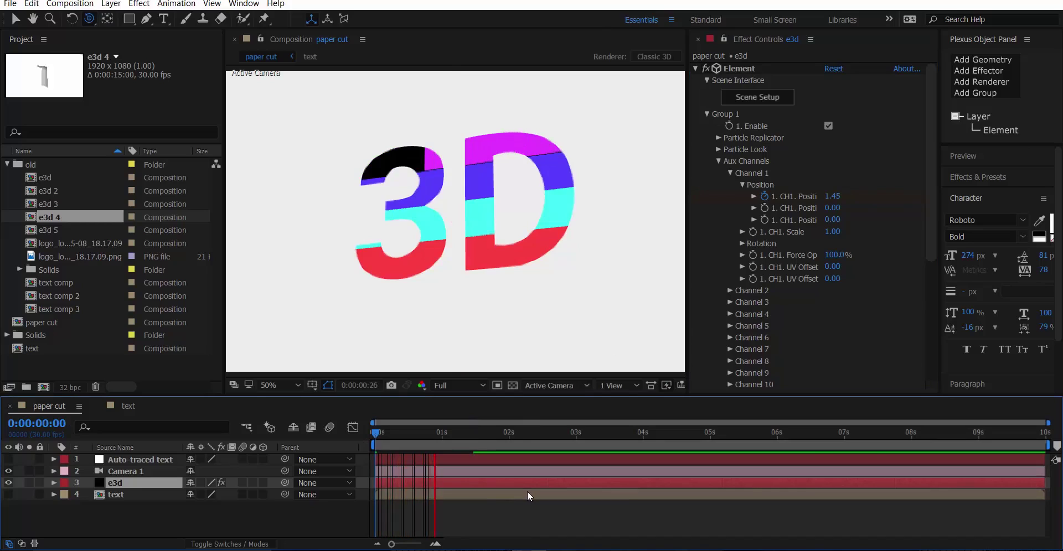
{"action": "left_click", "coordinate": [469, 435]}
{"action": "key", "text": "u"}
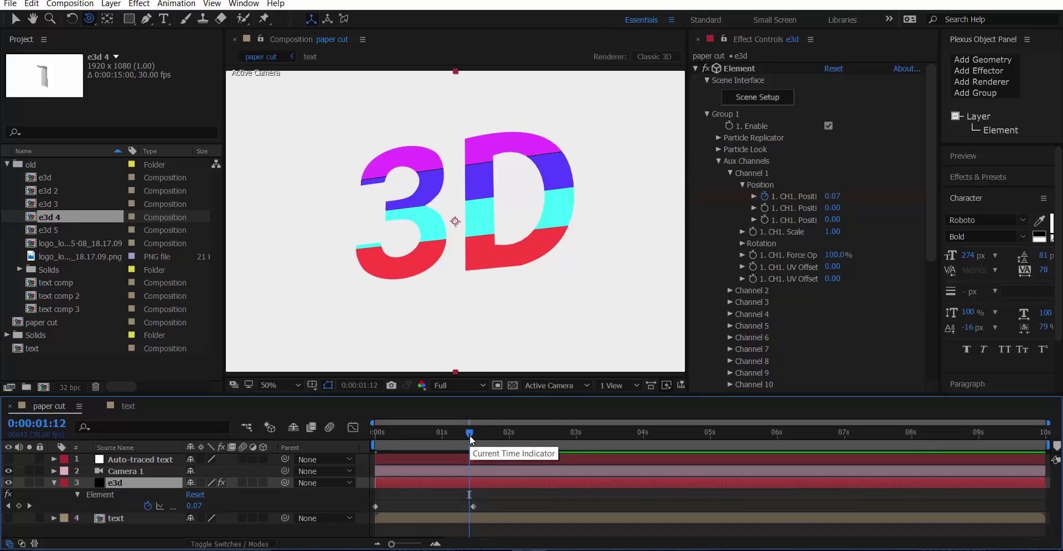
{"action": "left_click_drag", "start_coordinate": [470, 435], "coordinate": [460, 437]}
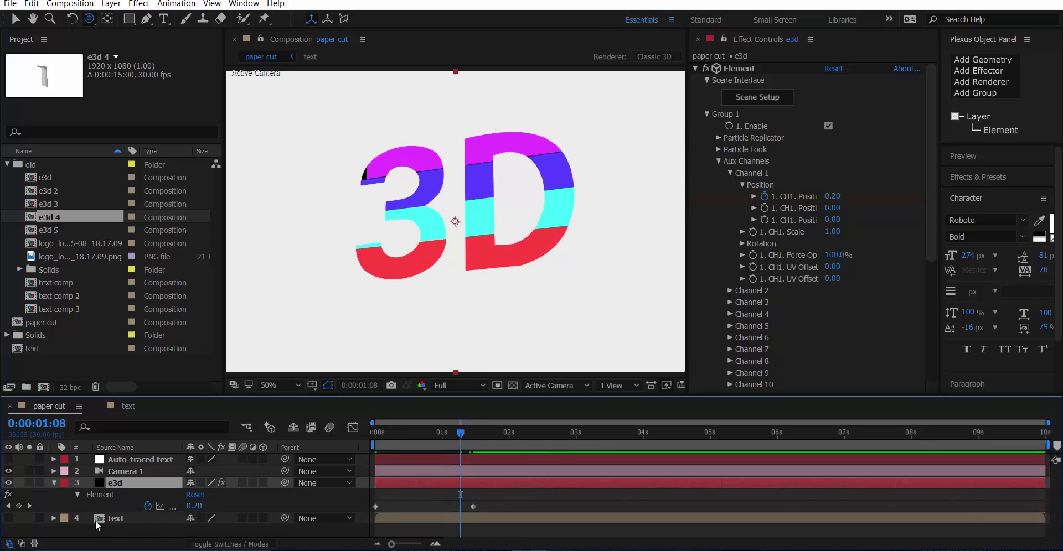
{"action": "left_click", "coordinate": [730, 173]}
Step: Keyframe CH2 Position X from -2.36 at 0:11 to 0 at 1:23
{"action": "left_click", "coordinate": [729, 185]}
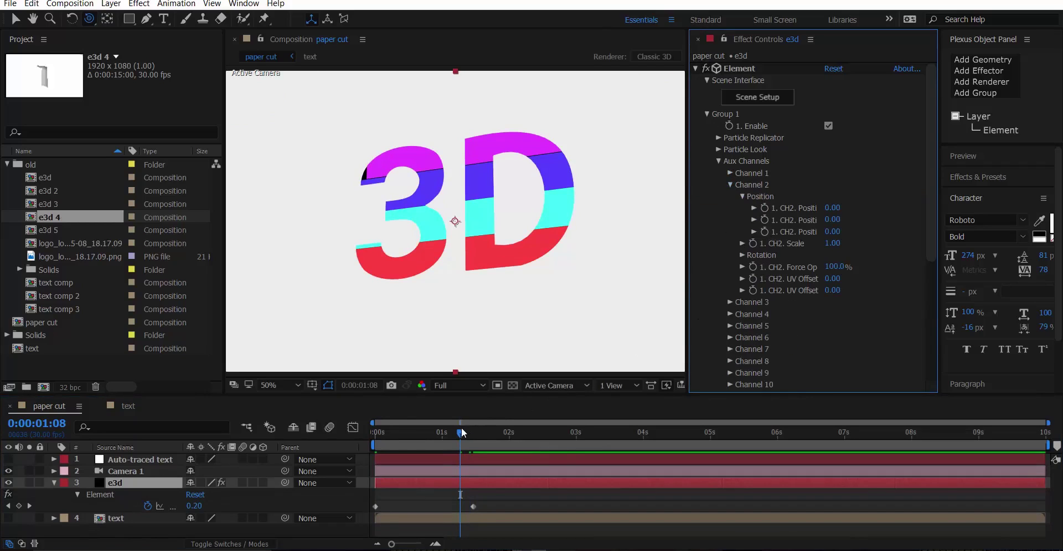
{"action": "left_click_drag", "start_coordinate": [457, 430], "coordinate": [400, 449]}
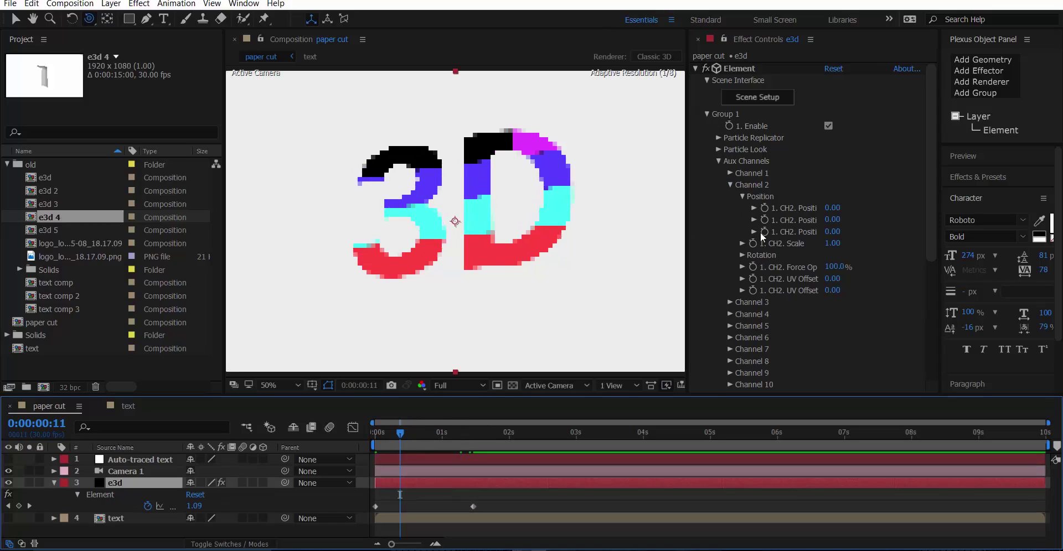
{"action": "left_click", "coordinate": [764, 208]}
{"action": "left_click_drag", "start_coordinate": [832, 208], "coordinate": [710, 250]}
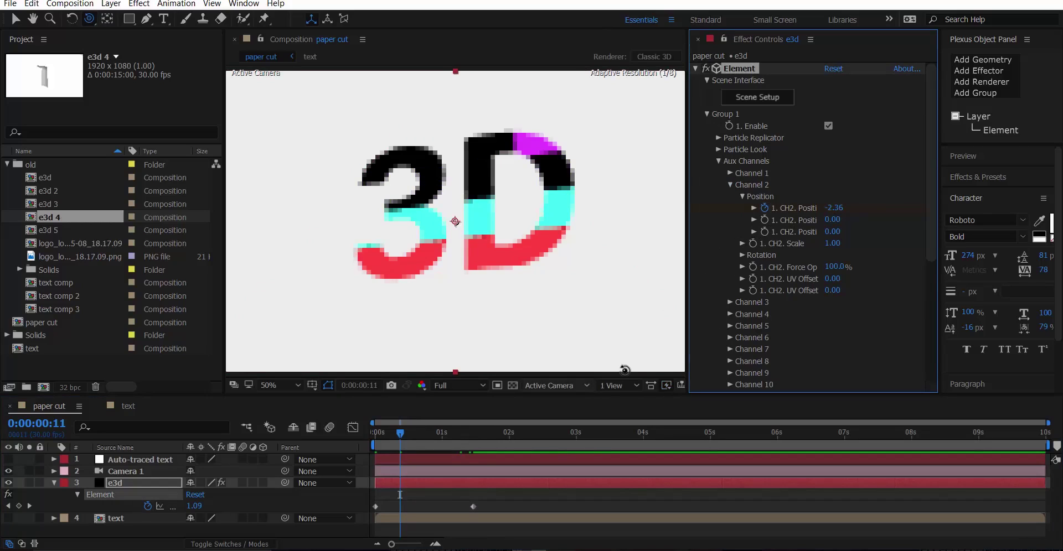
{"action": "left_click_drag", "start_coordinate": [403, 433], "coordinate": [493, 432]}
{"action": "key", "text": "ctrl+z"}
{"action": "left_click", "coordinate": [881, 206]}
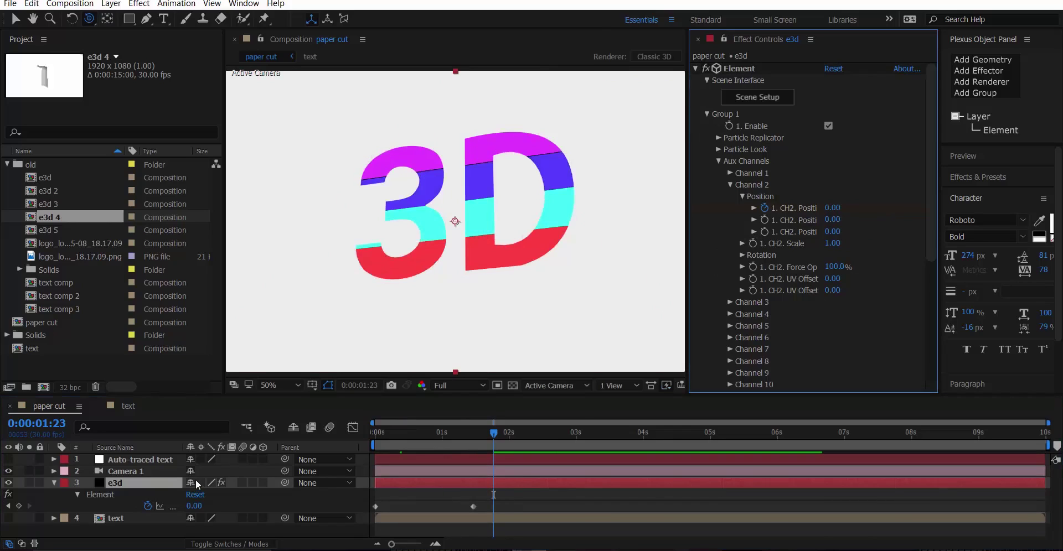
Step: Open the Channel 3 settings and offset CH3 Position X to 1.65 at 2:04
{"action": "left_click", "coordinate": [730, 184]}
{"action": "left_click", "coordinate": [729, 196]}
{"action": "left_click_drag", "start_coordinate": [494, 442], "coordinate": [455, 443]}
{"action": "left_click", "coordinate": [767, 221]}
{"action": "left_click_drag", "start_coordinate": [505, 439], "coordinate": [518, 437]}
{"action": "left_click_drag", "start_coordinate": [832, 219], "coordinate": [892, 224]}
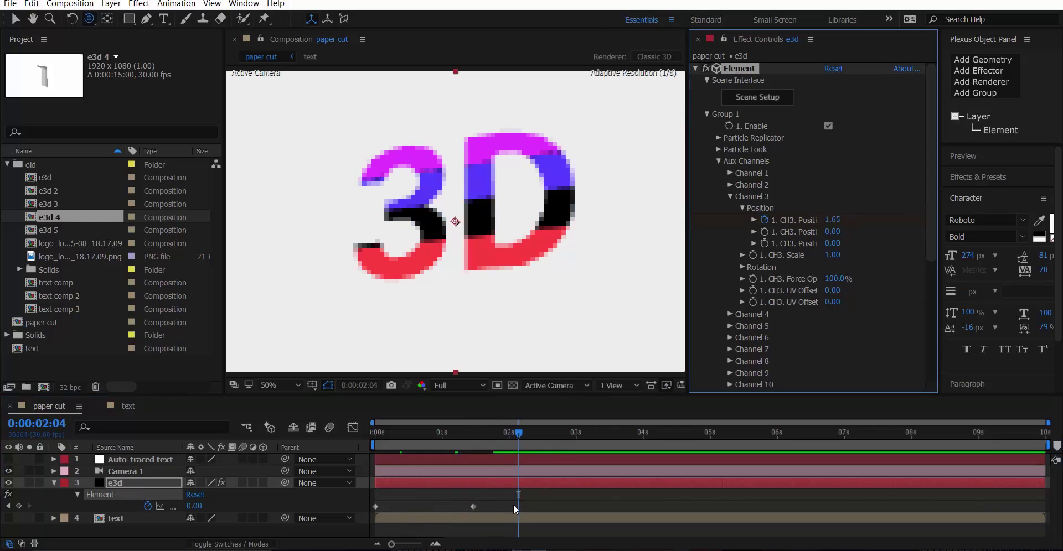
Step: Set CH3 Position X to 0 at 2:04 and 1.74 at 1:06
{"action": "left_click", "coordinate": [506, 489]}
{"action": "key", "text": "u"}
{"action": "scroll", "coordinate": [526, 506], "scroll_direction": "down", "scroll_amount": 1}
{"action": "left_click", "coordinate": [833, 220]}
{"action": "type", "text": "0"}
{"action": "key", "text": "Return"}
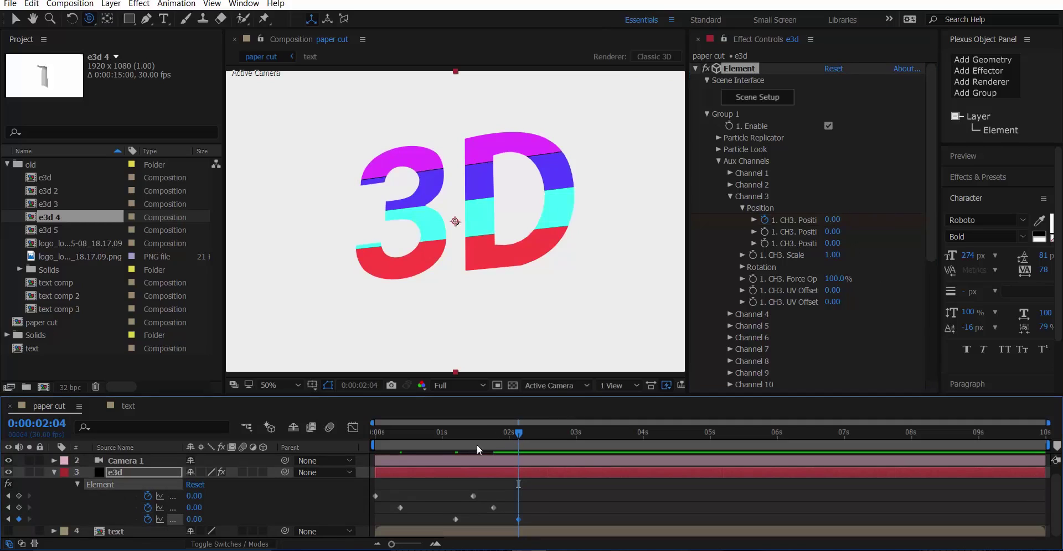
{"action": "left_click_drag", "start_coordinate": [473, 446], "coordinate": [456, 451]}
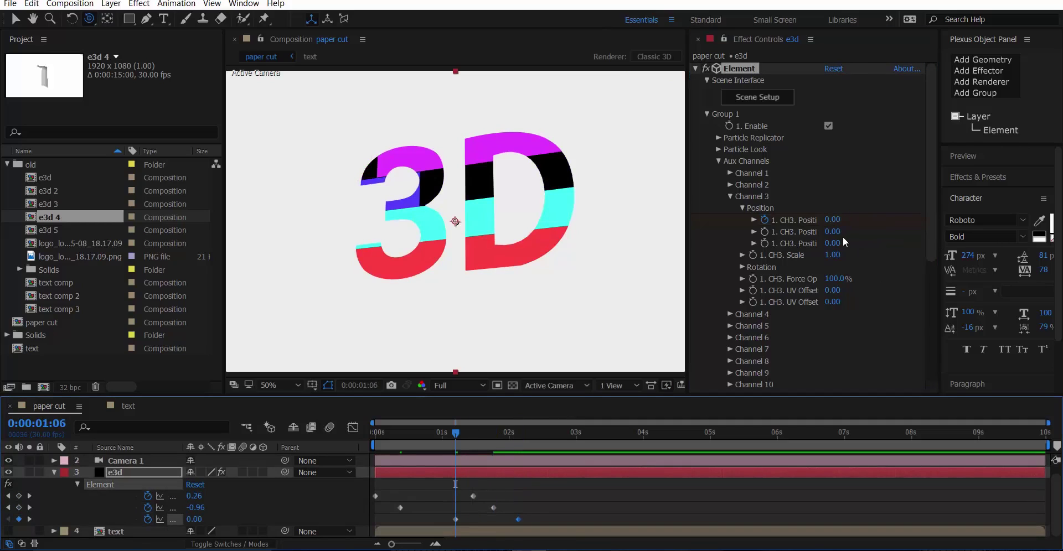
{"action": "left_click_drag", "start_coordinate": [832, 220], "coordinate": [931, 197]}
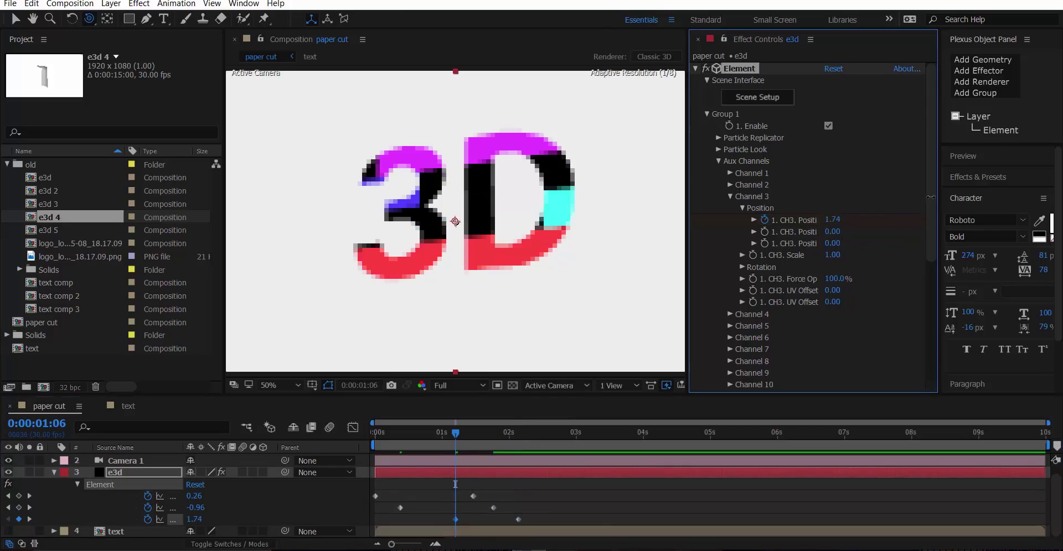
Step: Open the Channel 4 settings and show the e3d layer's keyframed properties
{"action": "left_click", "coordinate": [732, 196]}
{"action": "left_click", "coordinate": [731, 208]}
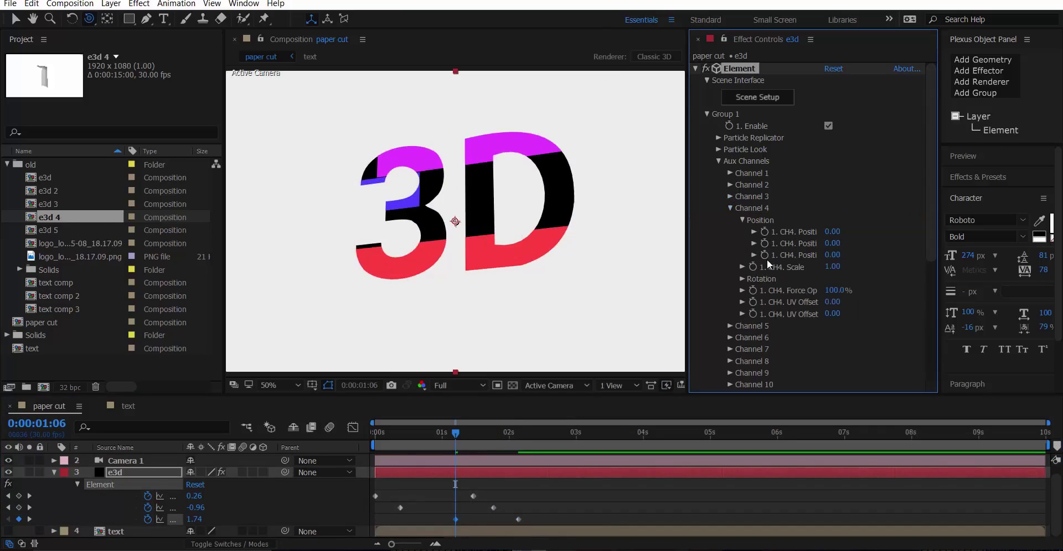
{"action": "scroll", "coordinate": [138, 474], "scroll_direction": "up", "scroll_amount": 1}
{"action": "left_click", "coordinate": [139, 486]}
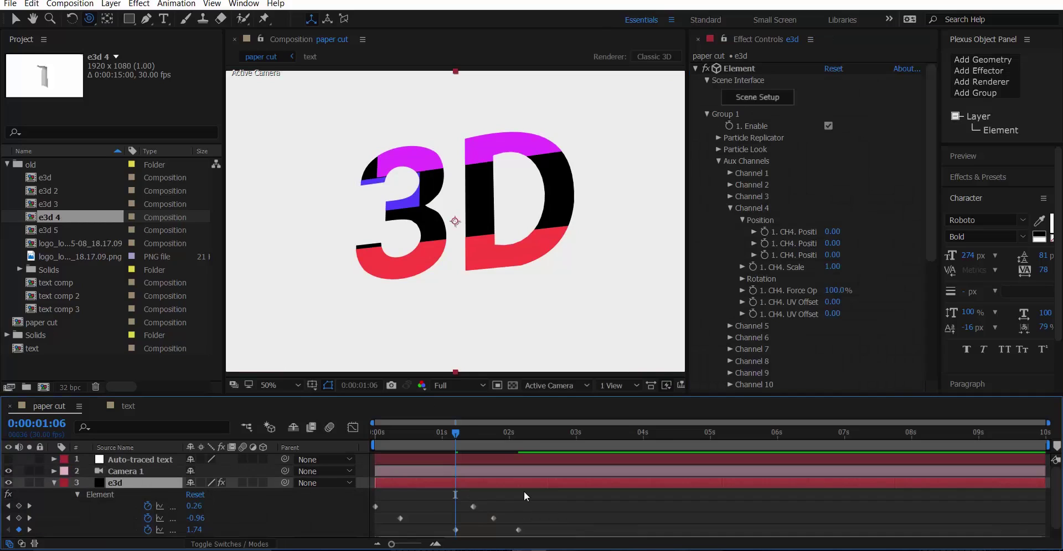
{"action": "scroll", "coordinate": [548, 496], "scroll_direction": "down", "scroll_amount": 1}
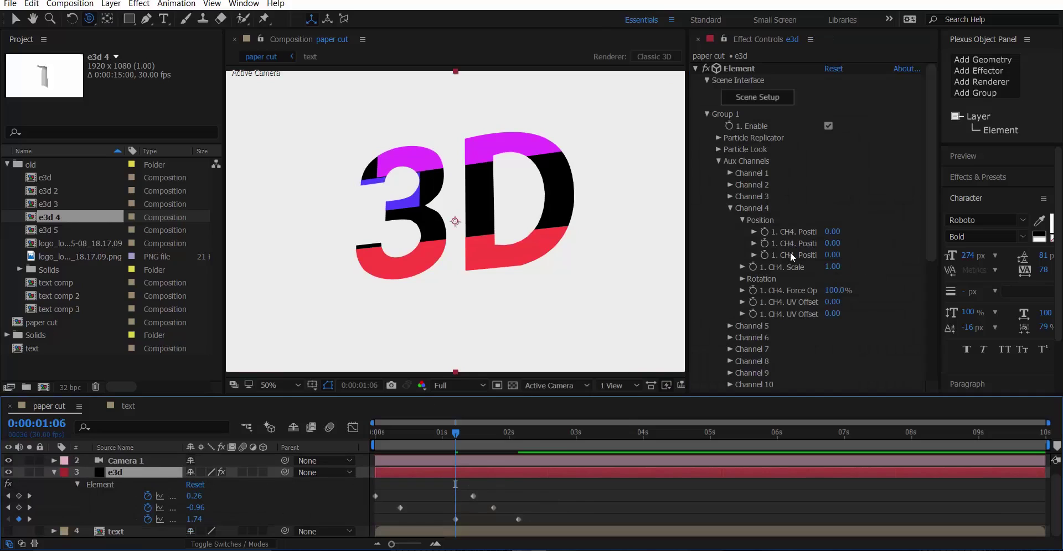
{"action": "left_click", "coordinate": [766, 236]}
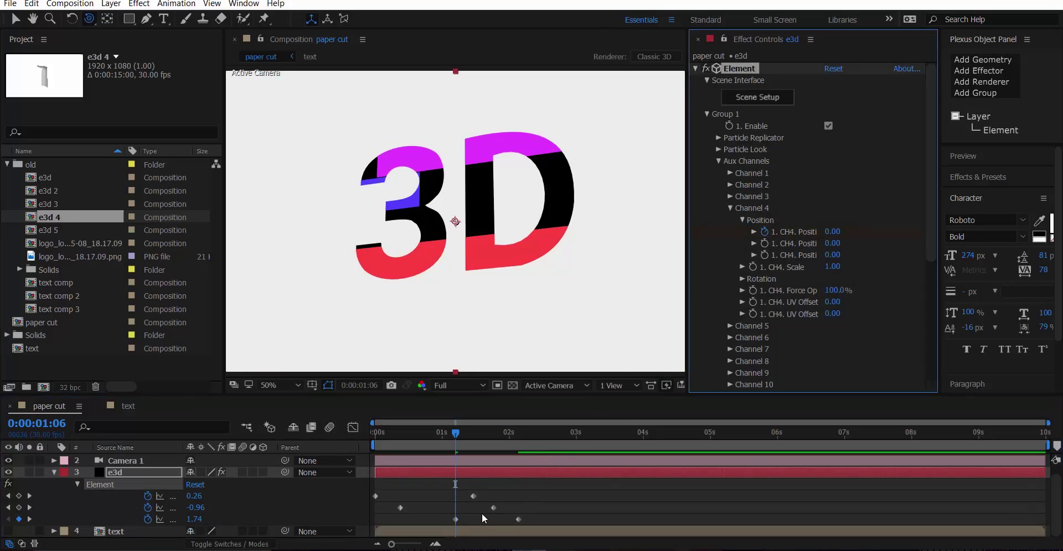
{"action": "key", "text": "u"}
{"action": "left_click", "coordinate": [460, 472]}
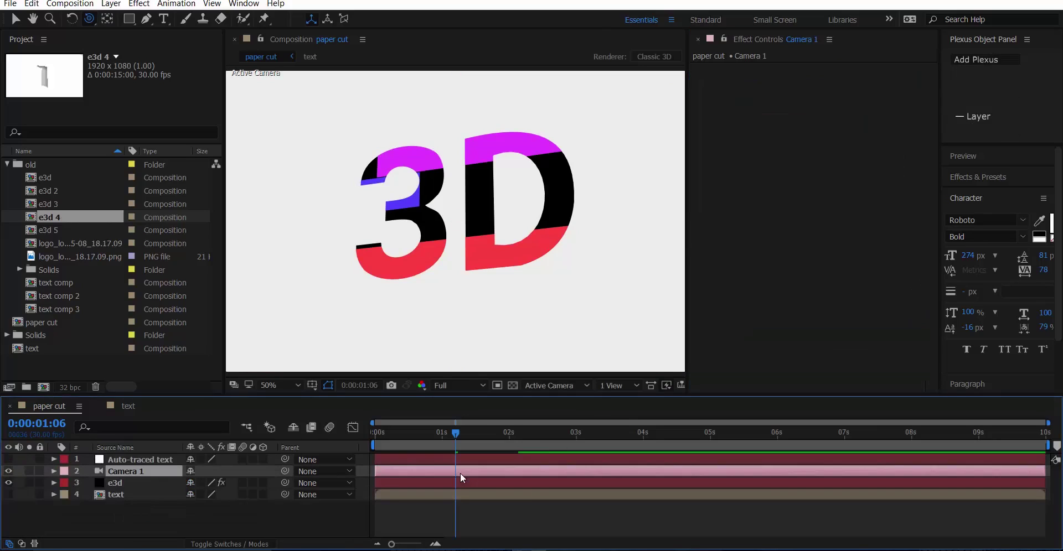
{"action": "left_click", "coordinate": [155, 481]}
{"action": "key", "text": "u"}
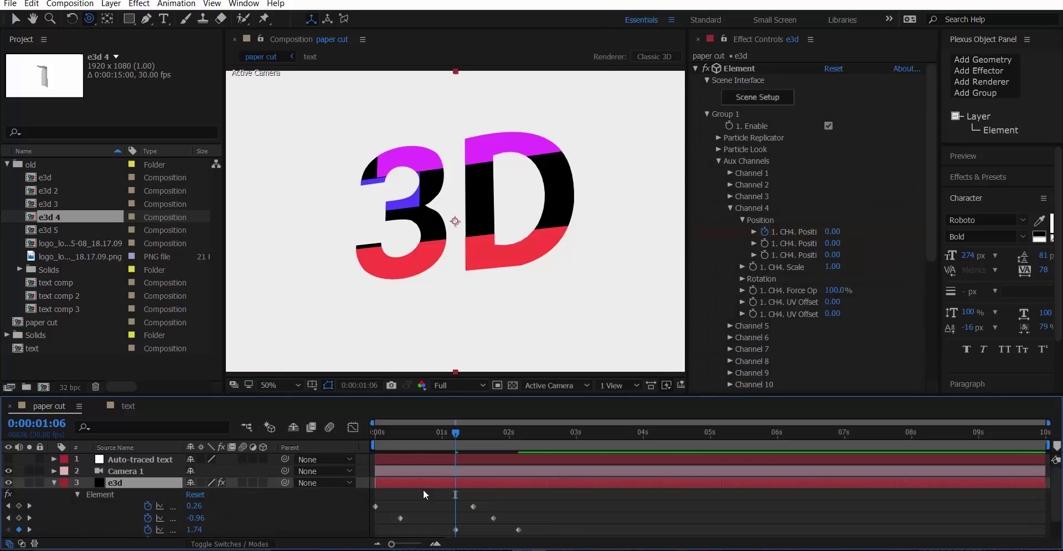
{"action": "scroll", "coordinate": [497, 497], "scroll_direction": "down", "scroll_amount": 2}
Step: Shift the Channel 4 keyframe to about 1:13 and set a zero CH4 position at 2:10
{"action": "left_click_drag", "start_coordinate": [456, 519], "coordinate": [471, 520]}
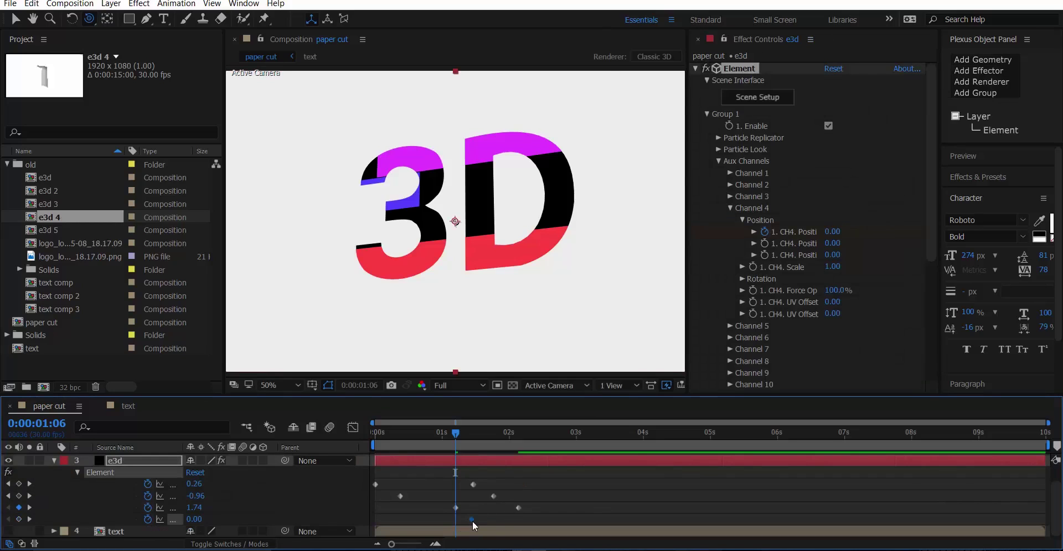
{"action": "mouse_move", "coordinate": [467, 426]}
{"action": "left_mouse_down"}
{"action": "mouse_move", "coordinate": [540, 440]}
{"action": "mouse_move", "coordinate": [474, 456]}
{"action": "mouse_move", "coordinate": [470, 437]}
{"action": "left_mouse_up"}
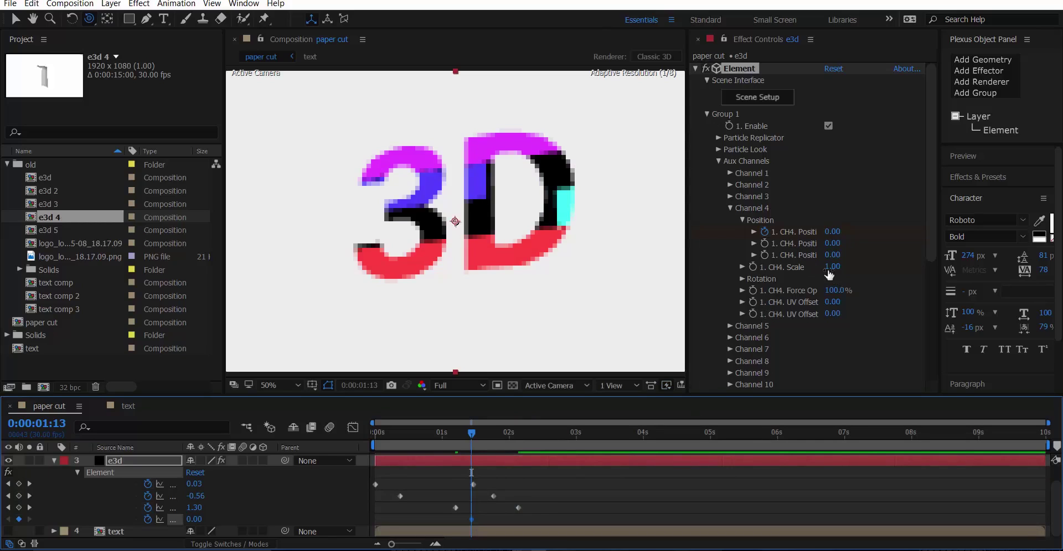
{"action": "left_click_drag", "start_coordinate": [833, 243], "coordinate": [871, 238]}
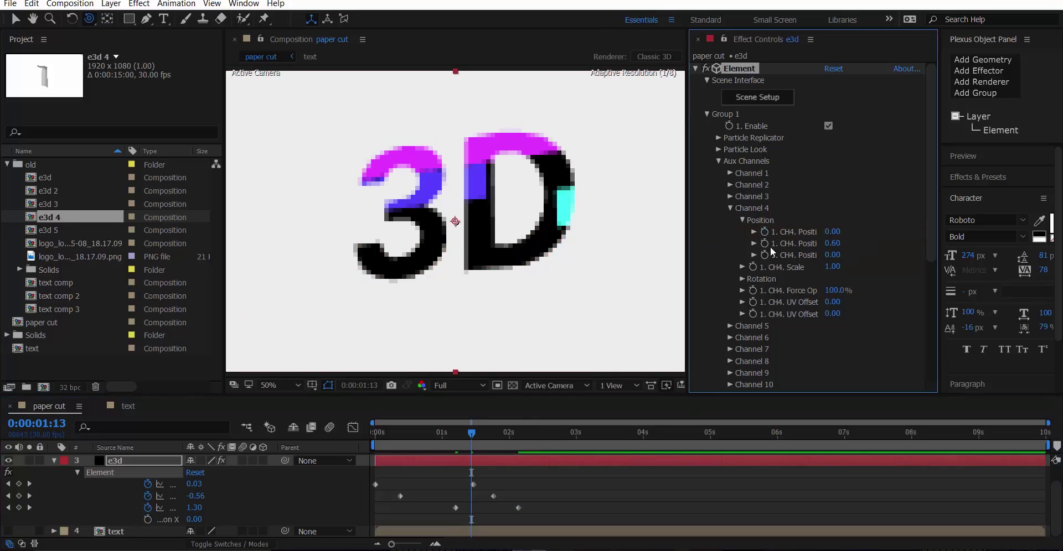
{"action": "key", "text": "ctrl+z"}
{"action": "left_click_drag", "start_coordinate": [474, 433], "coordinate": [533, 430]}
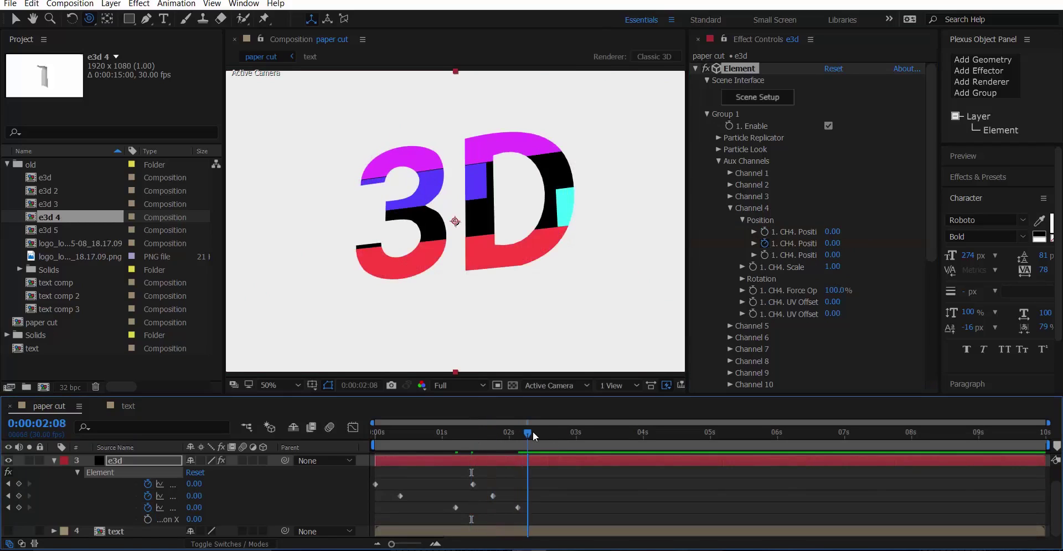
{"action": "left_click", "coordinate": [839, 244]}
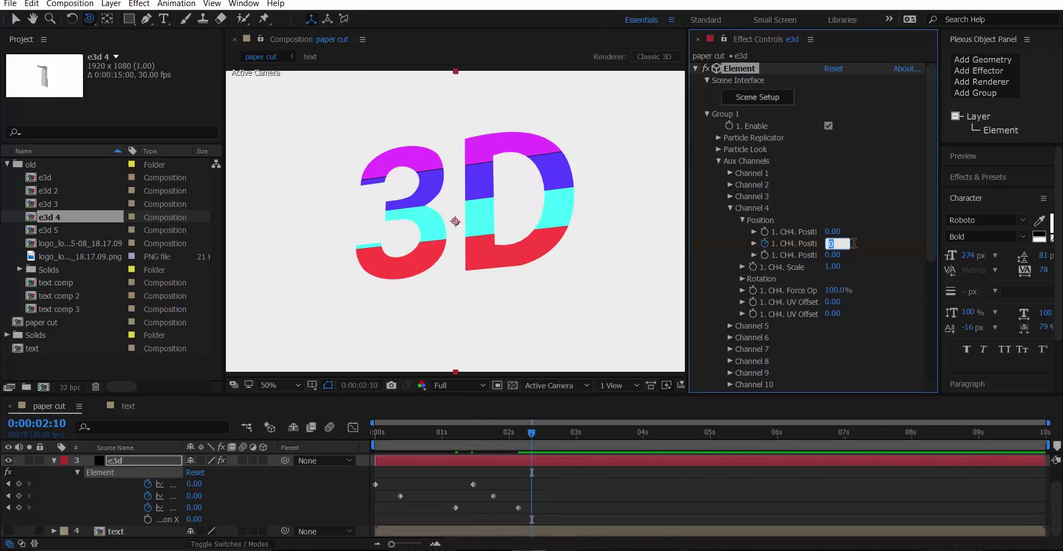
{"action": "key", "text": "Return"}
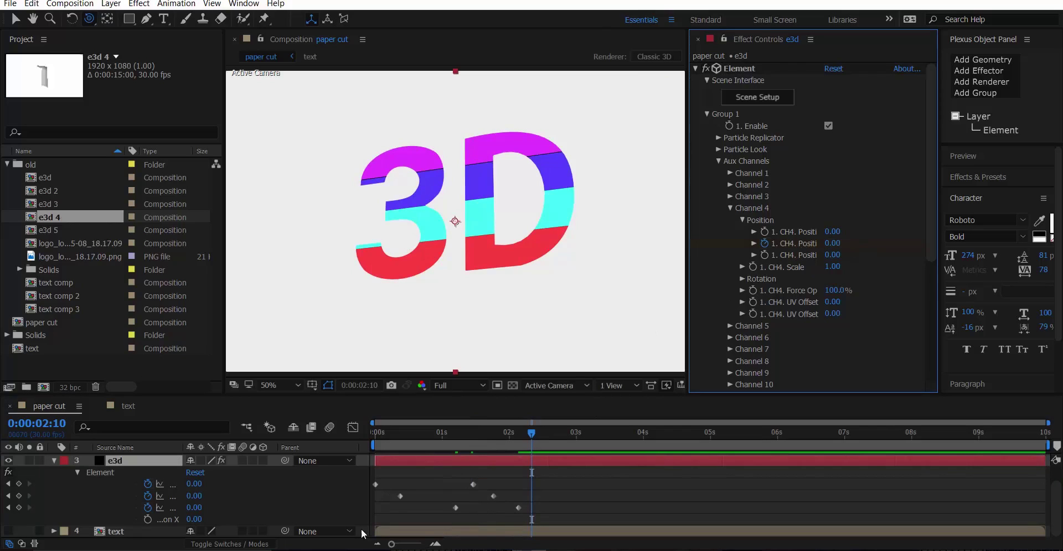
Step: Set CH4 Position Y to 0.72 at 1:13
{"action": "left_click", "coordinate": [54, 461]}
{"action": "key", "text": "u"}
{"action": "left_click_drag", "start_coordinate": [532, 434], "coordinate": [472, 450]}
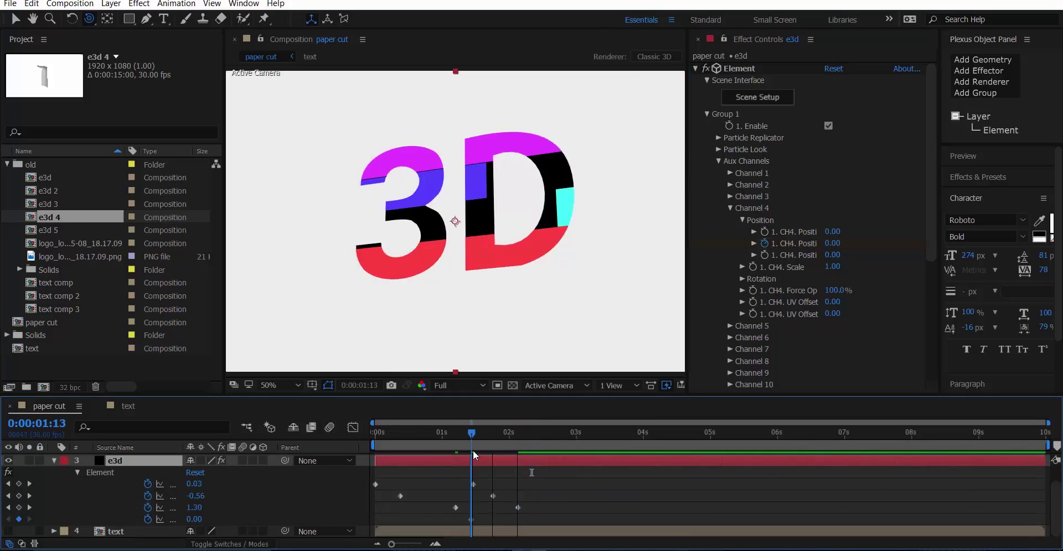
{"action": "left_click_drag", "start_coordinate": [851, 240], "coordinate": [892, 239]}
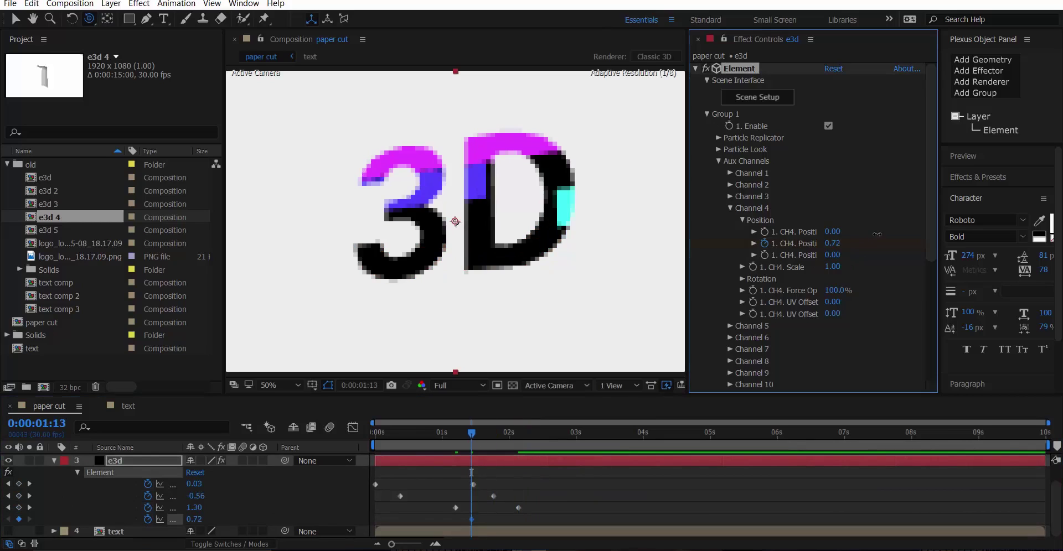
Step: Set CH4 Position Y to 0 at 2:15, end the work area there, and rewind to 0:00
{"action": "key", "text": "shift+Page_Down"}
{"action": "left_click_drag", "start_coordinate": [519, 441], "coordinate": [542, 437]}
{"action": "left_click", "coordinate": [833, 244]}
{"action": "type", "text": "0"}
{"action": "key", "text": "Return"}
{"action": "key", "text": "n"}
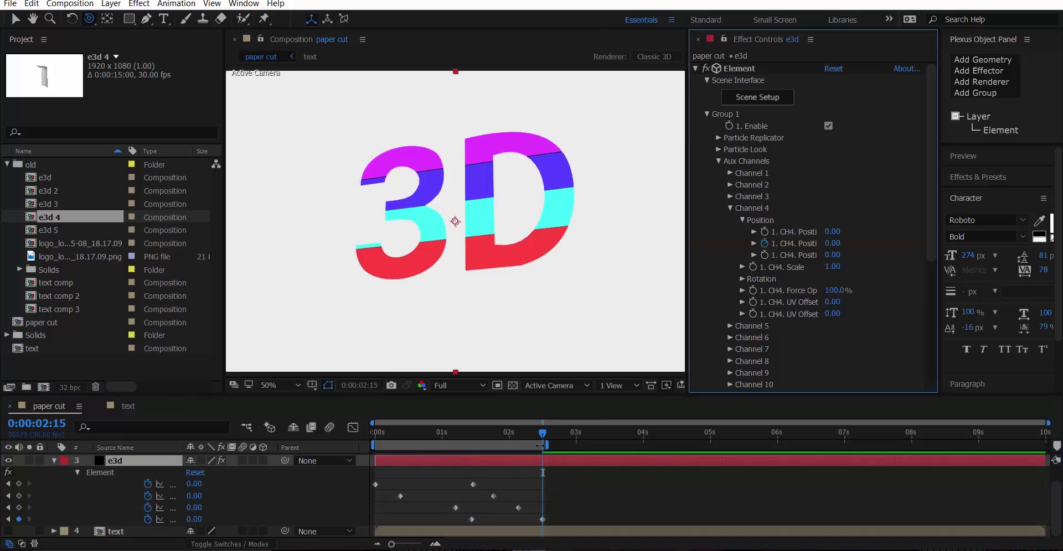
{"action": "left_click_drag", "start_coordinate": [519, 432], "coordinate": [361, 459]}
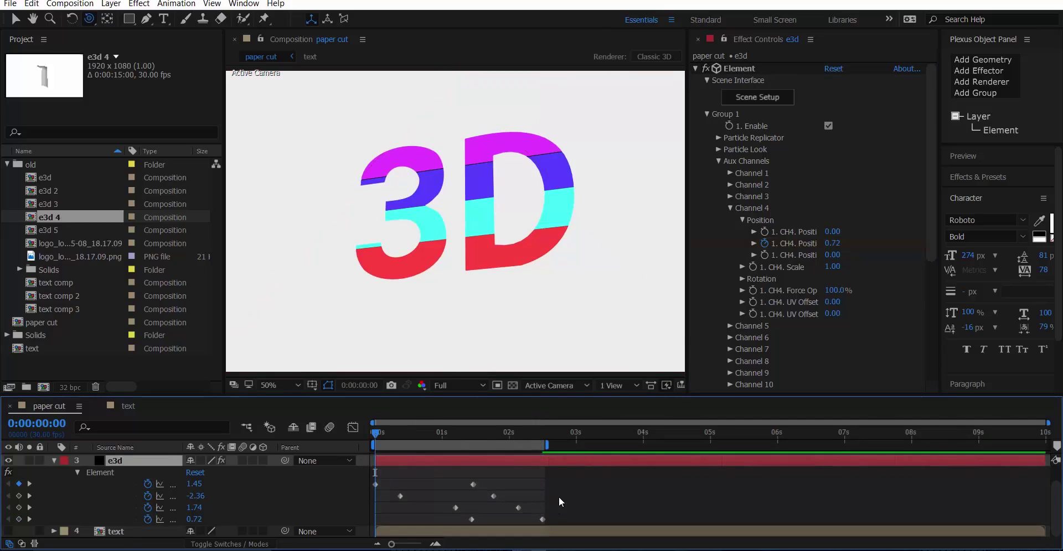
Step: Preview the strips, stretch the work area to about 3.5 s, and show frame 2:17
{"action": "key", "text": "space"}
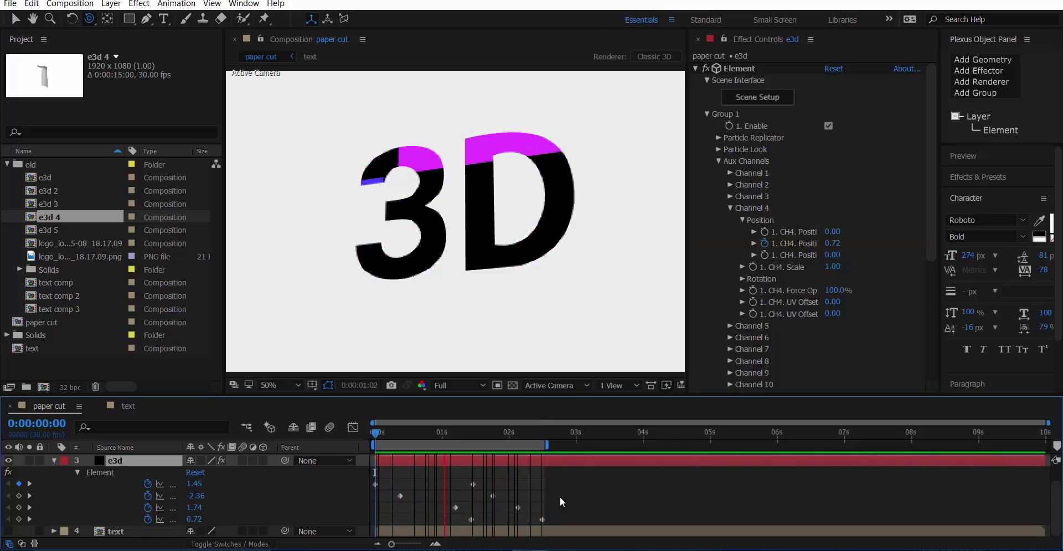
{"action": "left_click_drag", "start_coordinate": [547, 446], "coordinate": [612, 443]}
{"action": "left_click", "coordinate": [548, 432]}
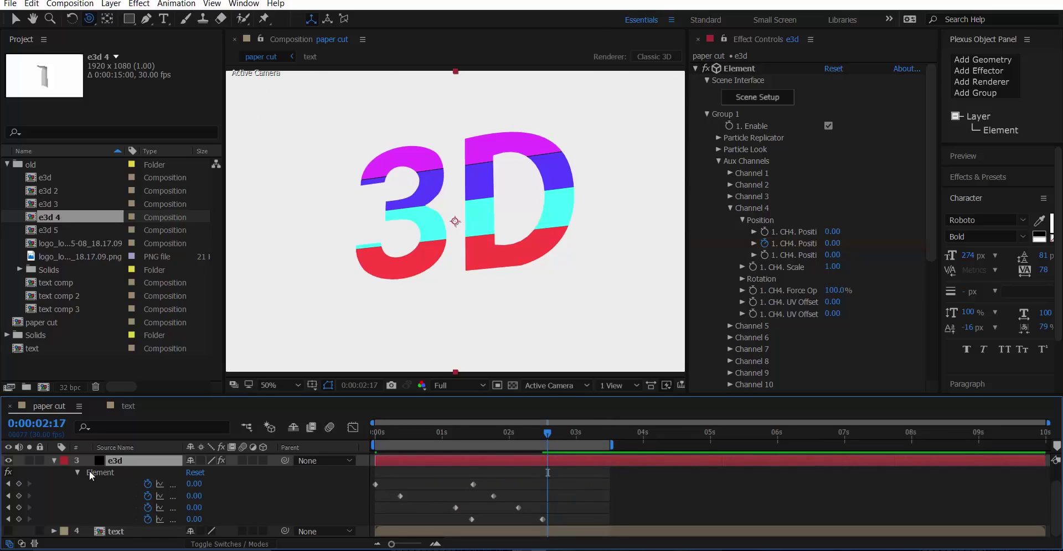
{"action": "left_click", "coordinate": [54, 461]}
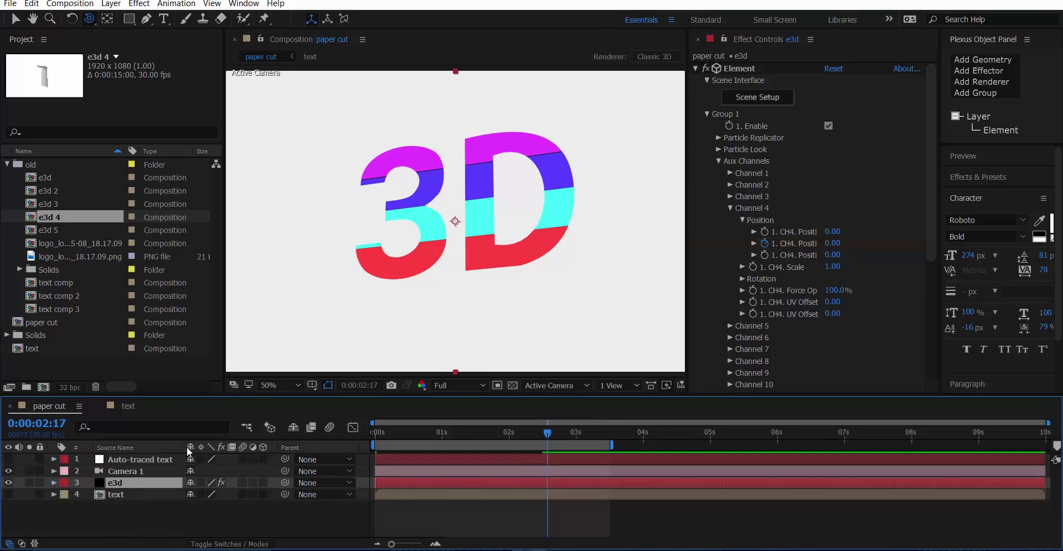
Step: Apply Easy Ease to the selected strip position keyframes
{"action": "key", "text": "u"}
{"action": "scroll", "coordinate": [546, 517], "scroll_direction": "down", "scroll_amount": 2}
{"action": "left_click_drag", "start_coordinate": [539, 477], "coordinate": [382, 523]}
{"action": "left_click_drag", "start_coordinate": [532, 506], "coordinate": [571, 523]}
{"action": "right_click", "coordinate": [544, 521]}
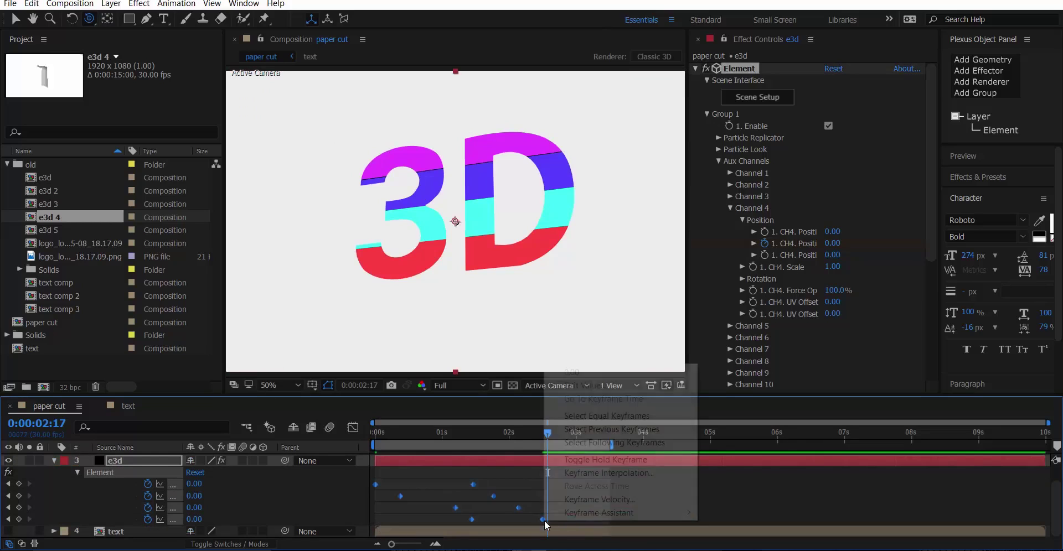
{"action": "mouse_move", "coordinate": [576, 514]}
{"action": "left_click", "coordinate": [756, 433]}
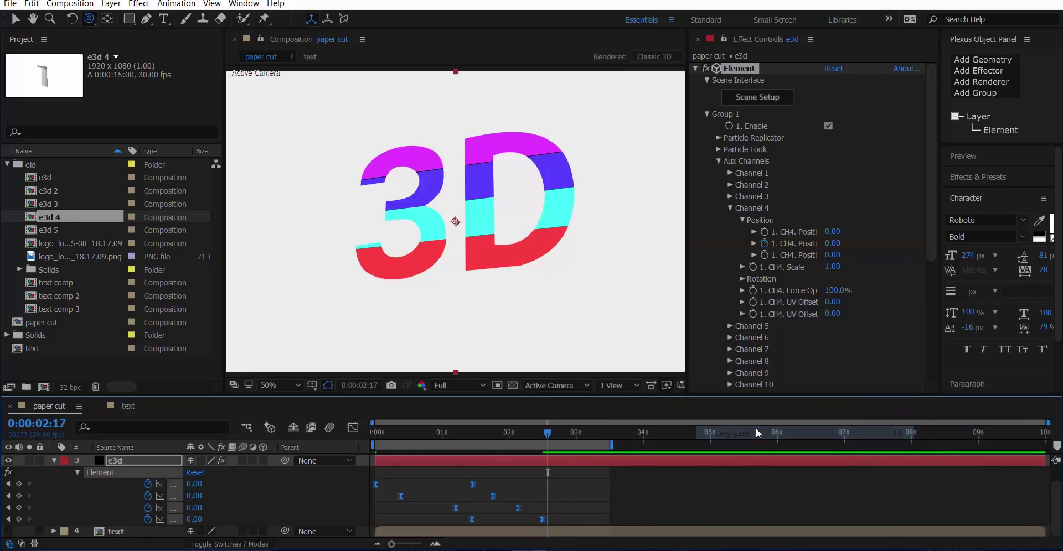
Step: Sharpen the second property's speed curve into a quick spike
{"action": "left_click", "coordinate": [354, 427]}
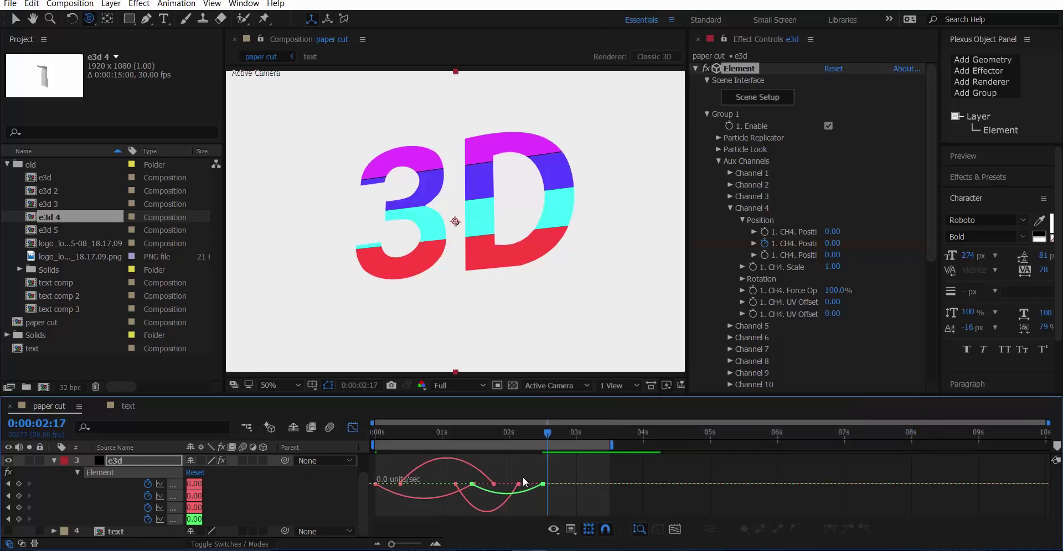
{"action": "left_click", "coordinate": [493, 484]}
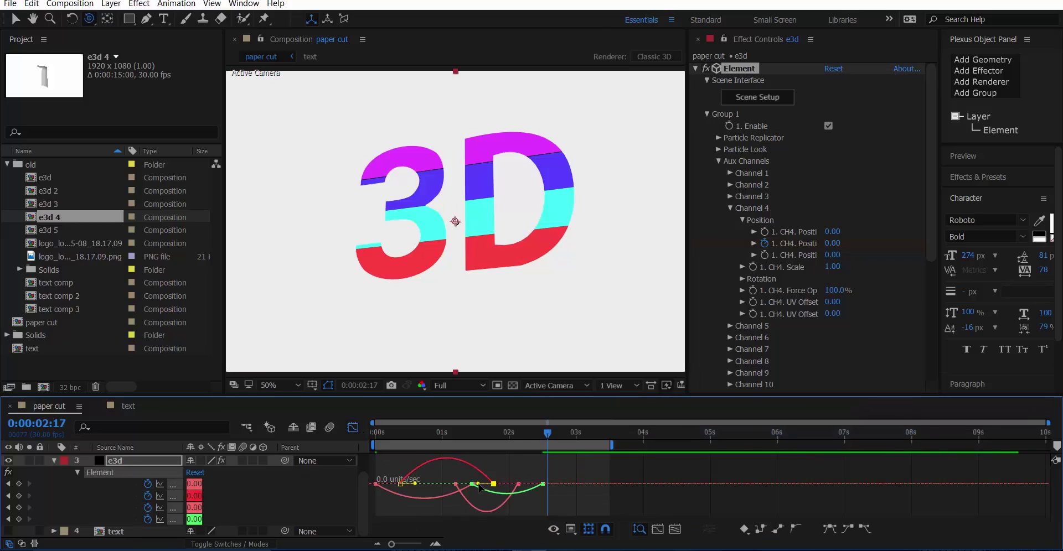
{"action": "left_click_drag", "start_coordinate": [433, 484], "coordinate": [506, 488]}
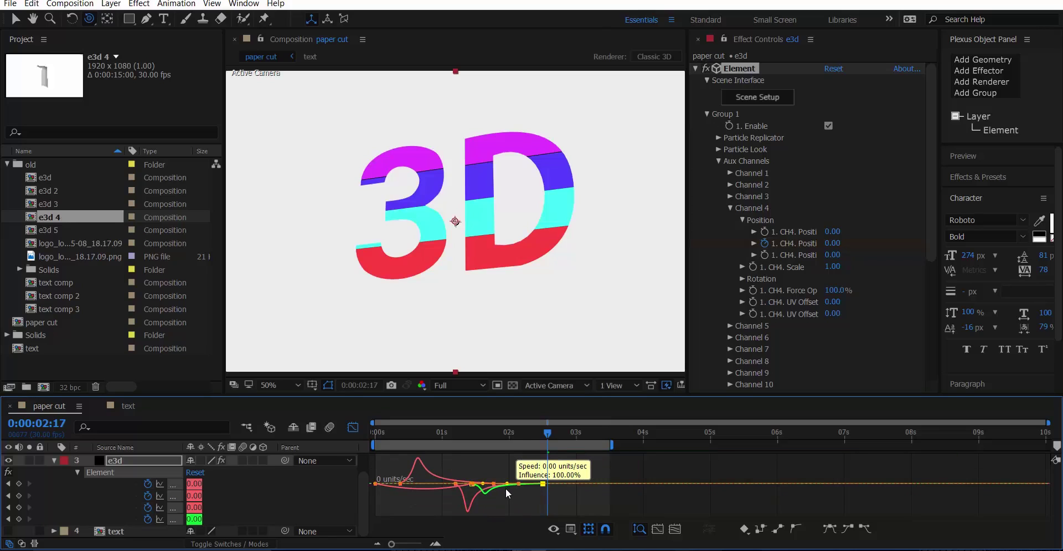
{"action": "left_click", "coordinate": [353, 427]}
Step: Inspect the speed curves of the third, second and fourth properties' keyframes
{"action": "left_click_drag", "start_coordinate": [530, 504], "coordinate": [457, 510]}
{"action": "left_click", "coordinate": [357, 430]}
{"action": "left_click", "coordinate": [357, 430]}
{"action": "left_click_drag", "start_coordinate": [510, 487], "coordinate": [399, 500]}
{"action": "left_click", "coordinate": [354, 427]}
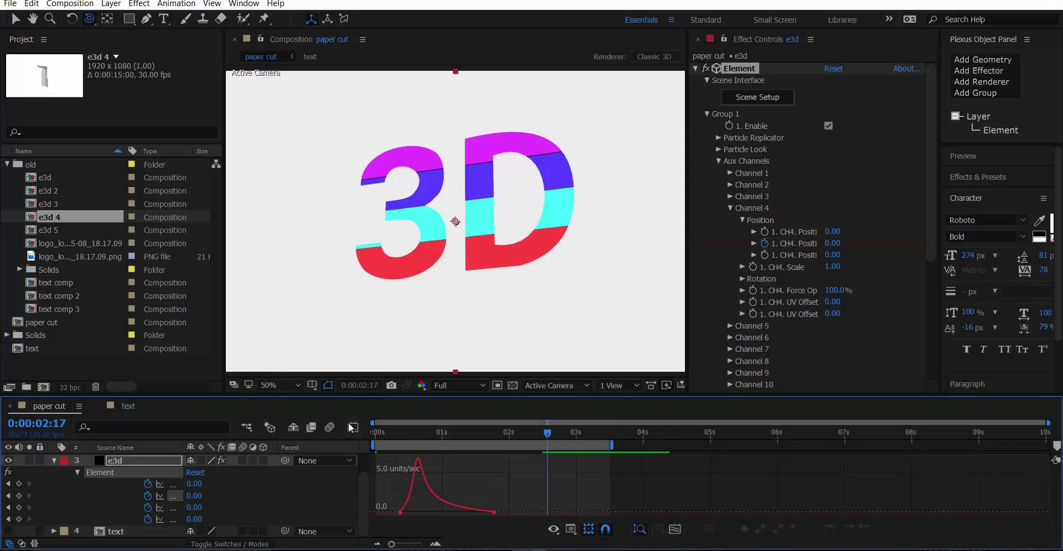
{"action": "left_click", "coordinate": [352, 428]}
{"action": "left_click_drag", "start_coordinate": [555, 518], "coordinate": [464, 529]}
{"action": "left_click", "coordinate": [353, 427]}
{"action": "left_click", "coordinate": [354, 427]}
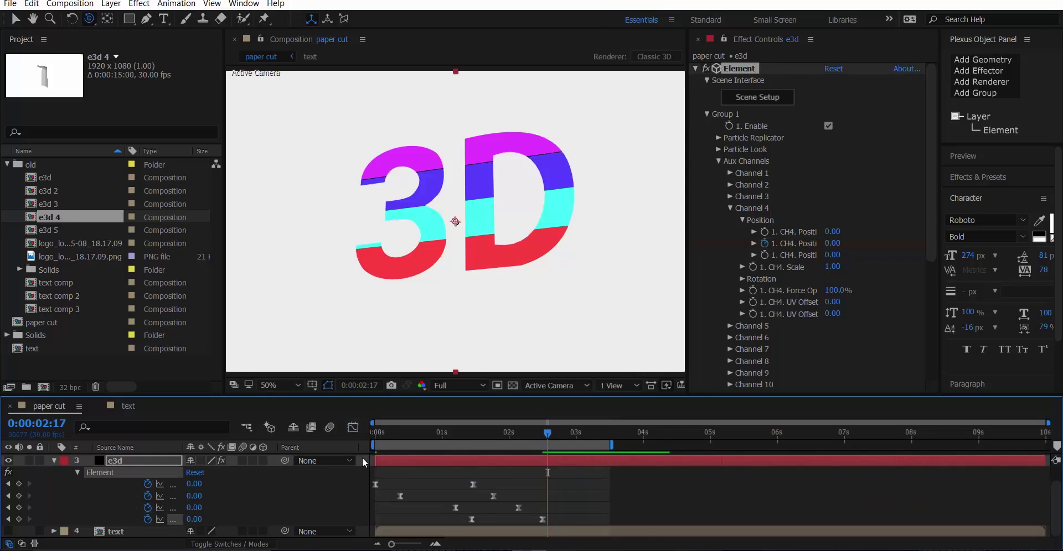
Step: Stretch the first property's end keyframe ease to 100% influence and rewind to the start
{"action": "left_click_drag", "start_coordinate": [483, 479], "coordinate": [370, 487]}
{"action": "left_click", "coordinate": [355, 428]}
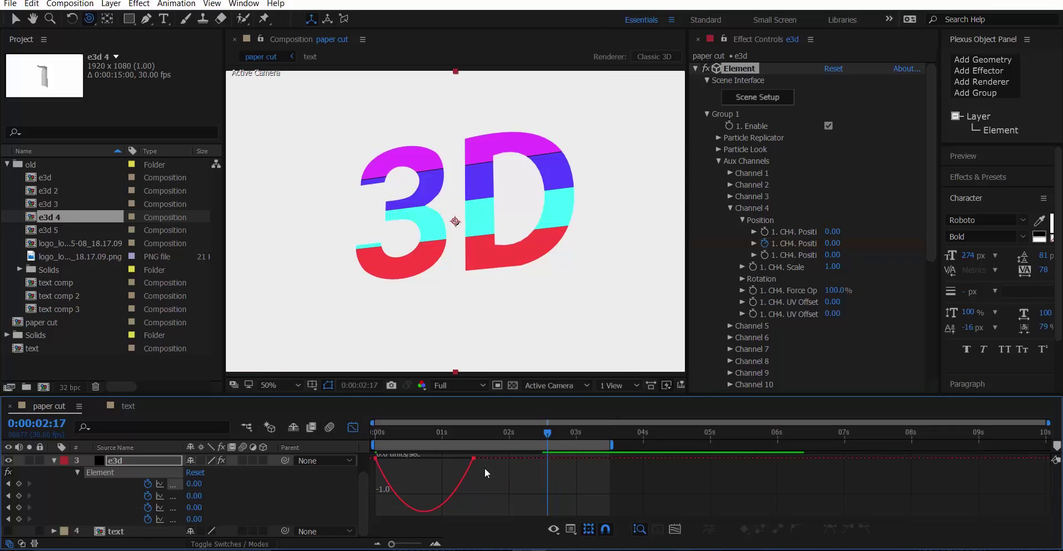
{"action": "left_click_drag", "start_coordinate": [469, 456], "coordinate": [421, 456]}
{"action": "left_click", "coordinate": [352, 427]}
{"action": "left_click", "coordinate": [417, 431]}
{"action": "key", "text": "Home"}
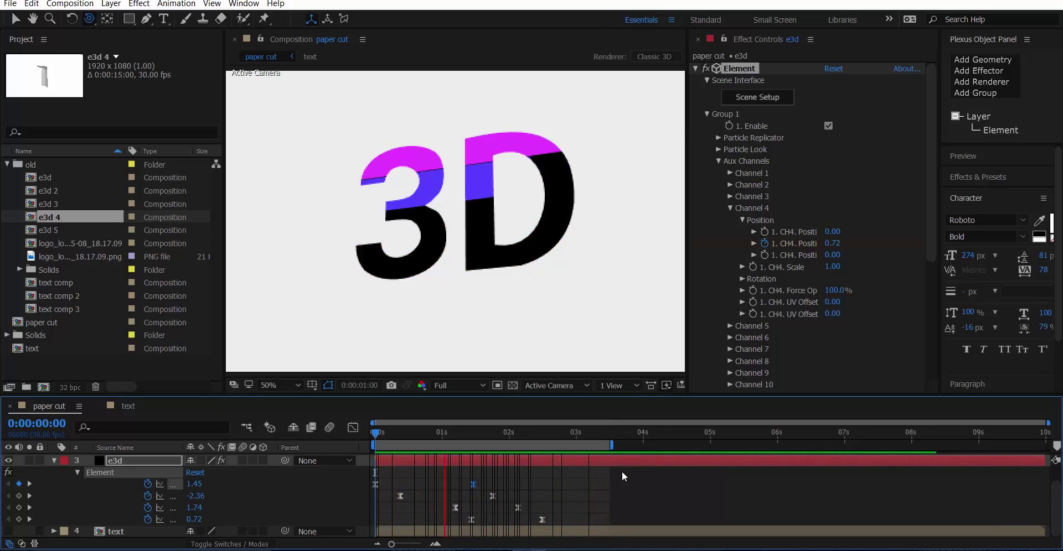
Step: Enable Position and Point of Interest keyframing on Camera 1
{"action": "key", "text": "space"}
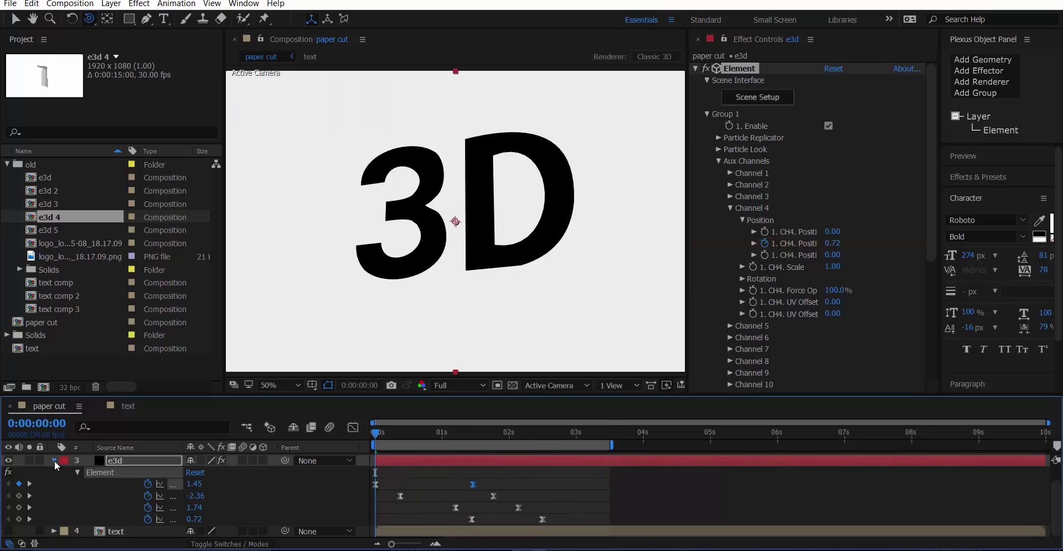
{"action": "left_click", "coordinate": [54, 461]}
{"action": "left_click", "coordinate": [123, 473]}
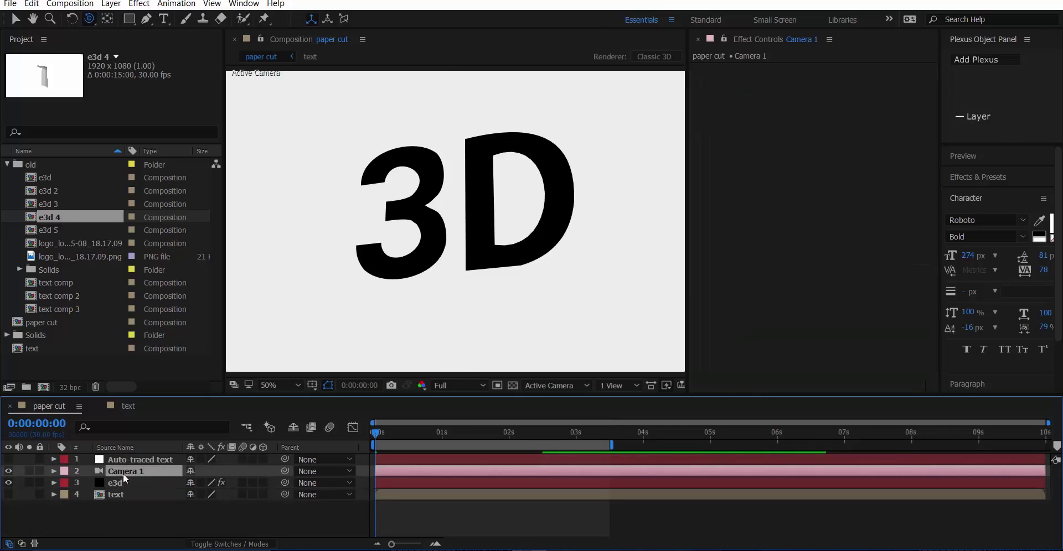
{"action": "key", "text": "p"}
{"action": "key", "text": "shift+a"}
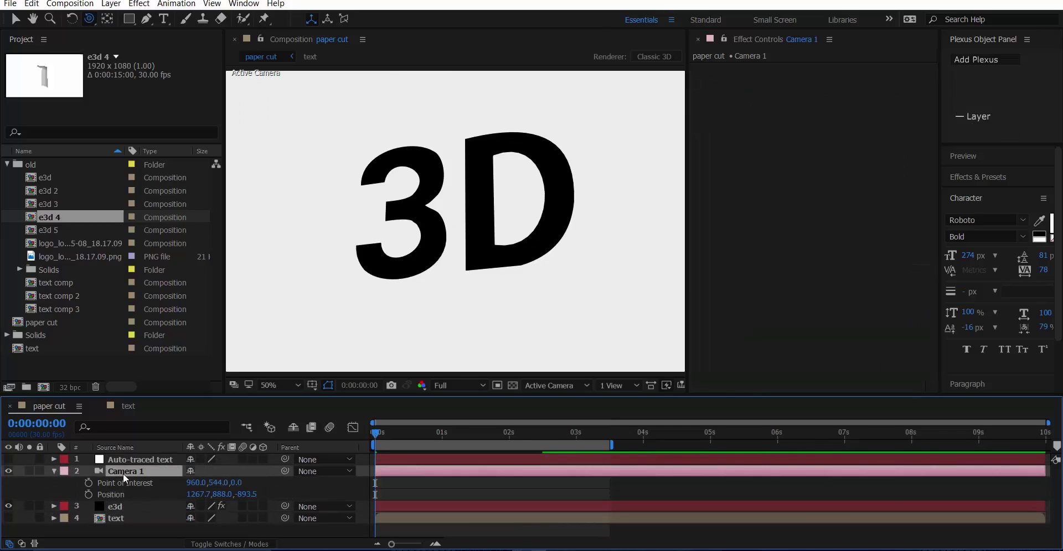
{"action": "left_click", "coordinate": [88, 483]}
{"action": "left_click", "coordinate": [88, 495]}
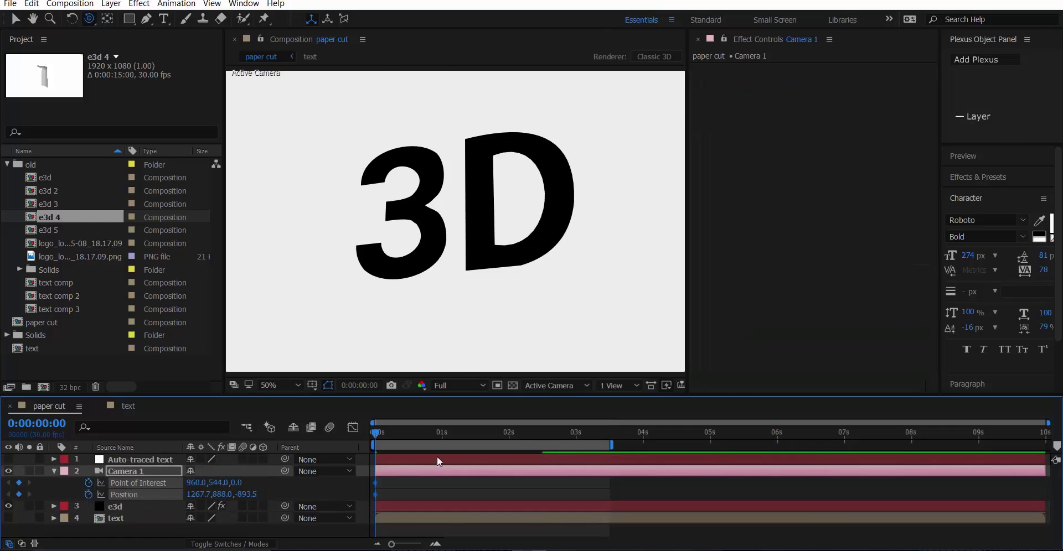
Step: Orbit Camera 1 to a tilted view of the text at the start
{"action": "left_click_drag", "start_coordinate": [454, 441], "coordinate": [376, 463]}
{"action": "left_click_drag", "start_coordinate": [455, 231], "coordinate": [508, 239]}
{"action": "left_click_drag", "start_coordinate": [501, 274], "coordinate": [495, 285]}
Step: Orbit the camera to a new ending angle at 3:15 and preview the move
{"action": "left_click_drag", "start_coordinate": [386, 432], "coordinate": [609, 435]}
{"action": "left_click_drag", "start_coordinate": [408, 202], "coordinate": [365, 224]}
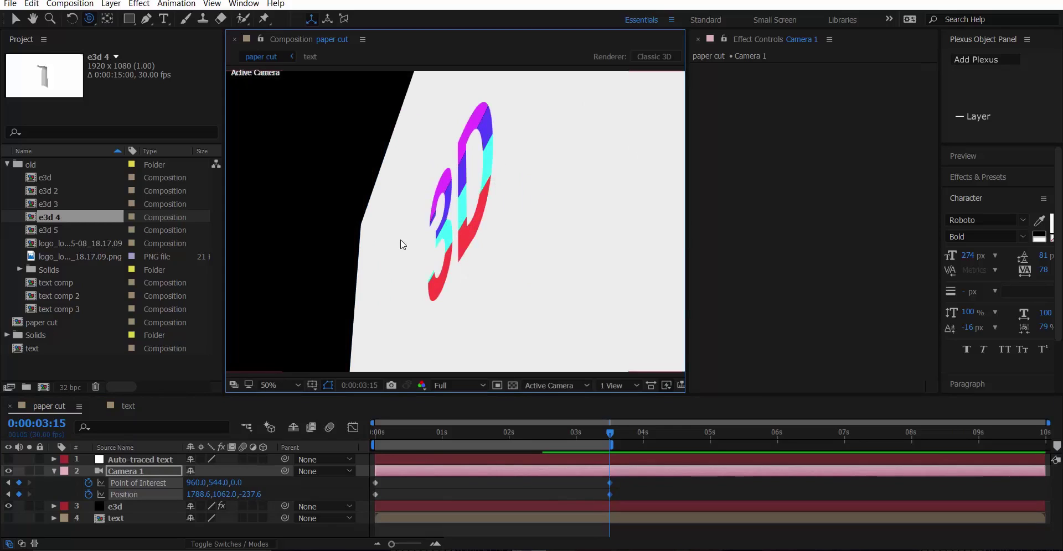
{"action": "left_click_drag", "start_coordinate": [484, 256], "coordinate": [478, 244]}
{"action": "left_click_drag", "start_coordinate": [427, 438], "coordinate": [326, 453]}
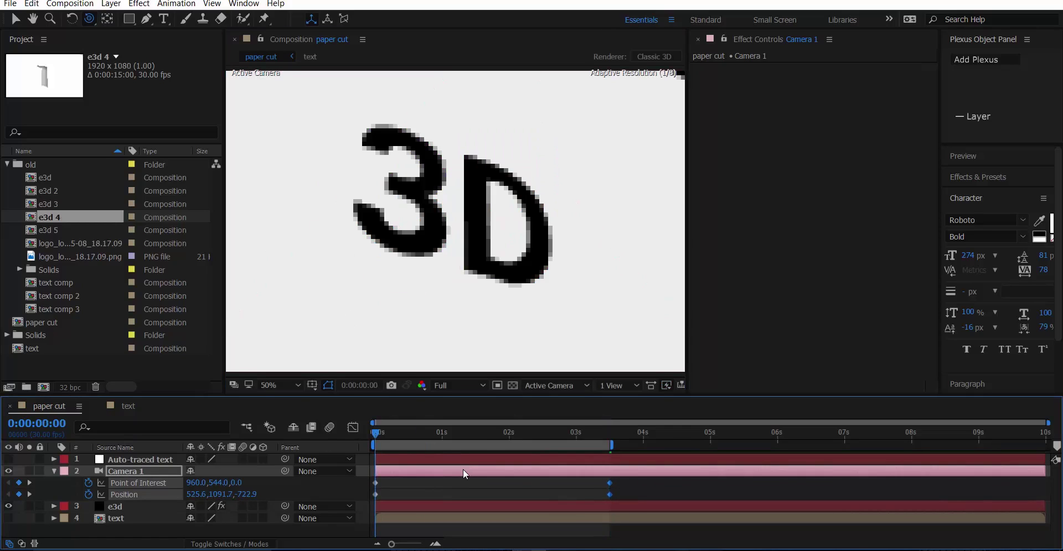
{"action": "key", "text": "space"}
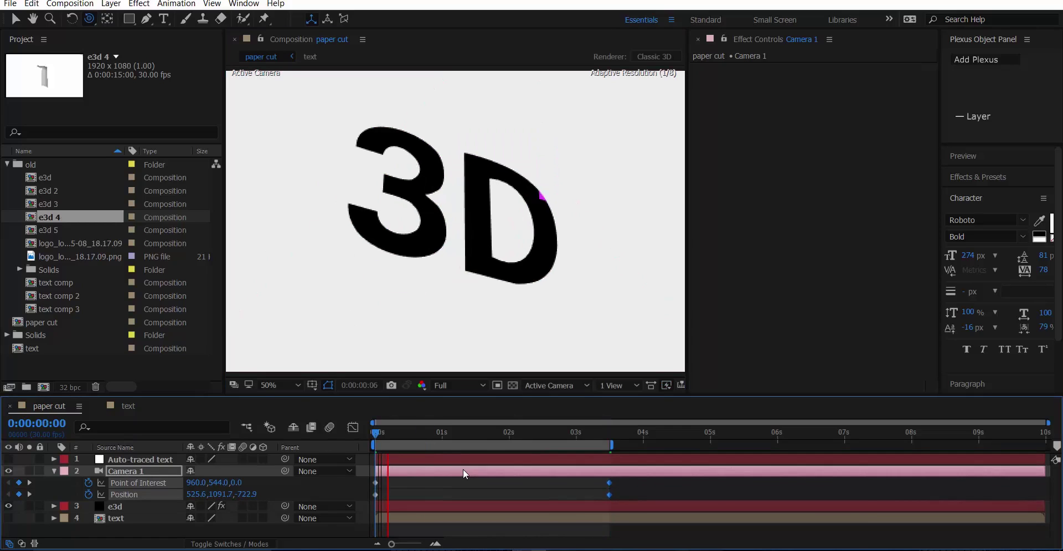
{"action": "left_click", "coordinate": [457, 434]}
{"action": "left_click", "coordinate": [53, 472]}
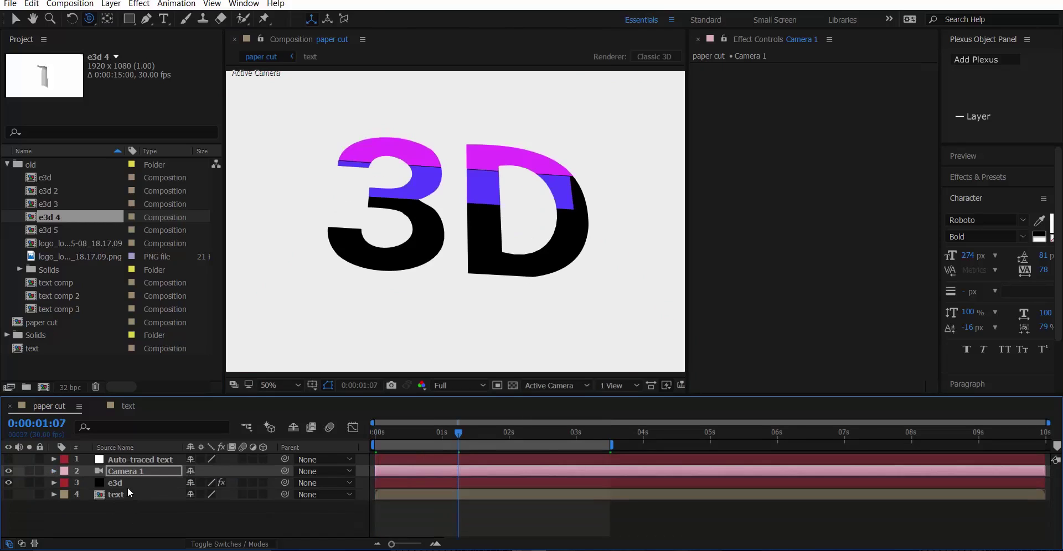
{"action": "left_click", "coordinate": [115, 483]}
{"action": "left_click", "coordinate": [791, 98]}
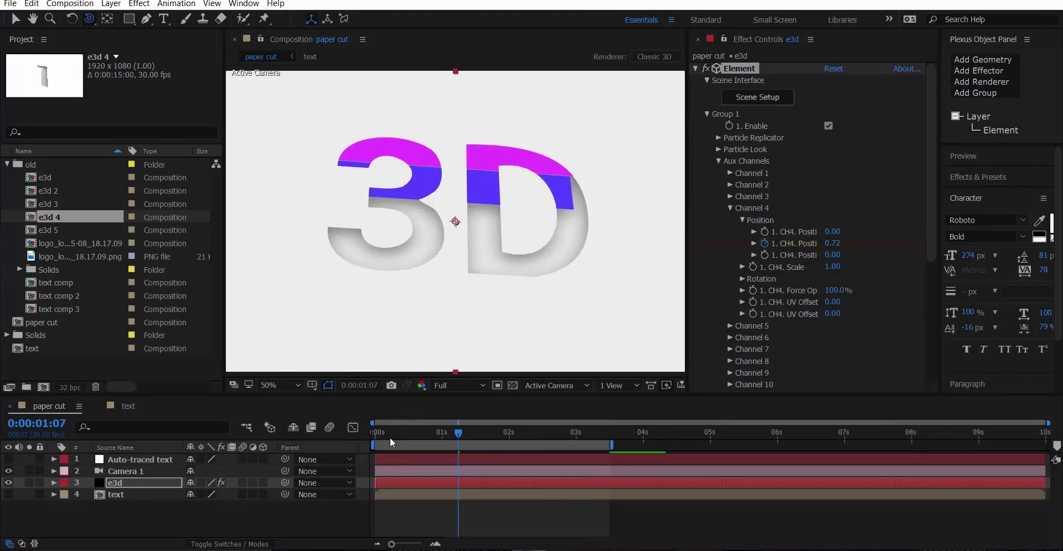
{"action": "left_click", "coordinate": [334, 436]}
{"action": "key", "text": "Home"}
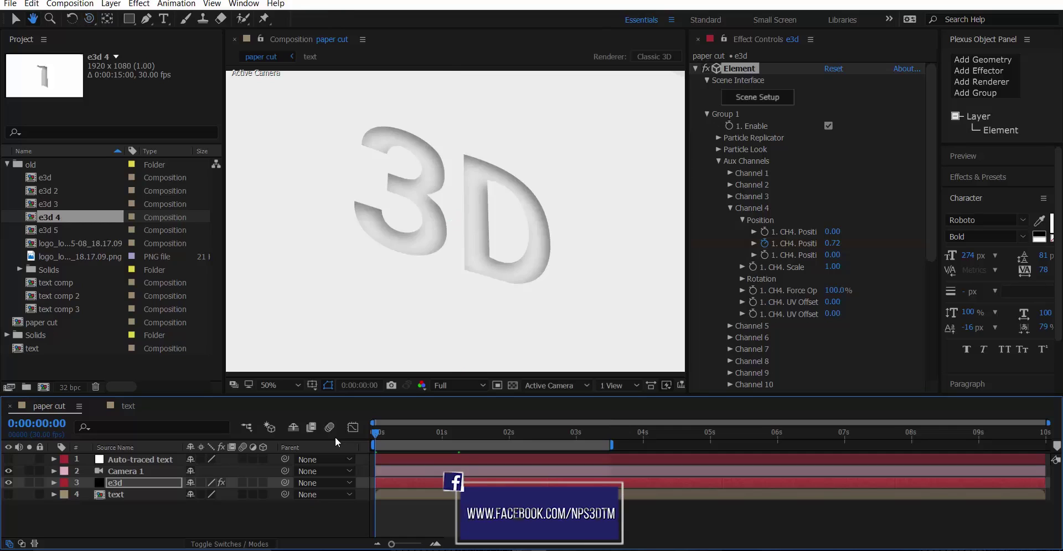
{"action": "key", "text": "space"}
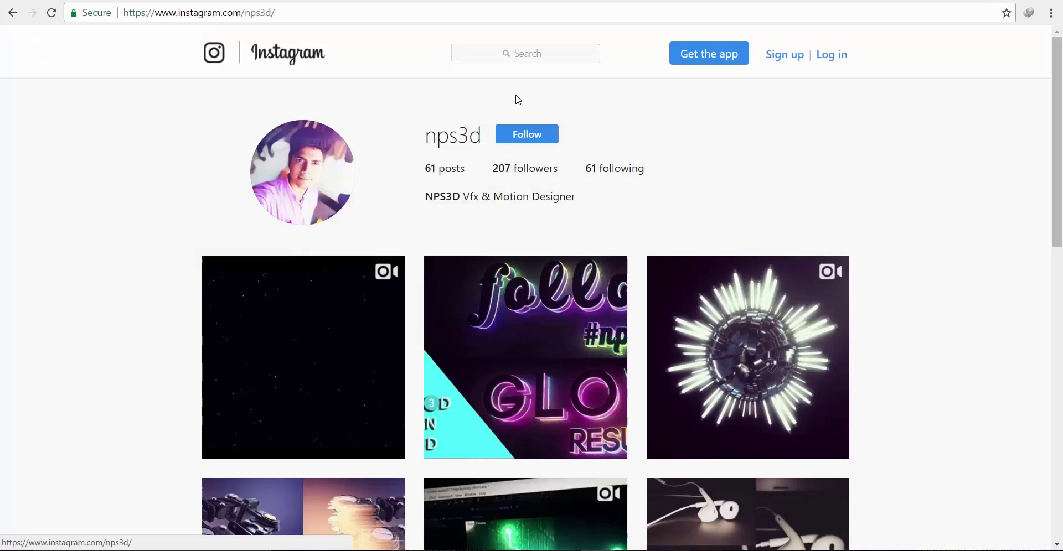
Step: Watch the first video post, close it, then open the bookmarked YouTube channel in a new tab
{"action": "scroll", "coordinate": [185, 133], "scroll_direction": "down", "scroll_amount": 3}
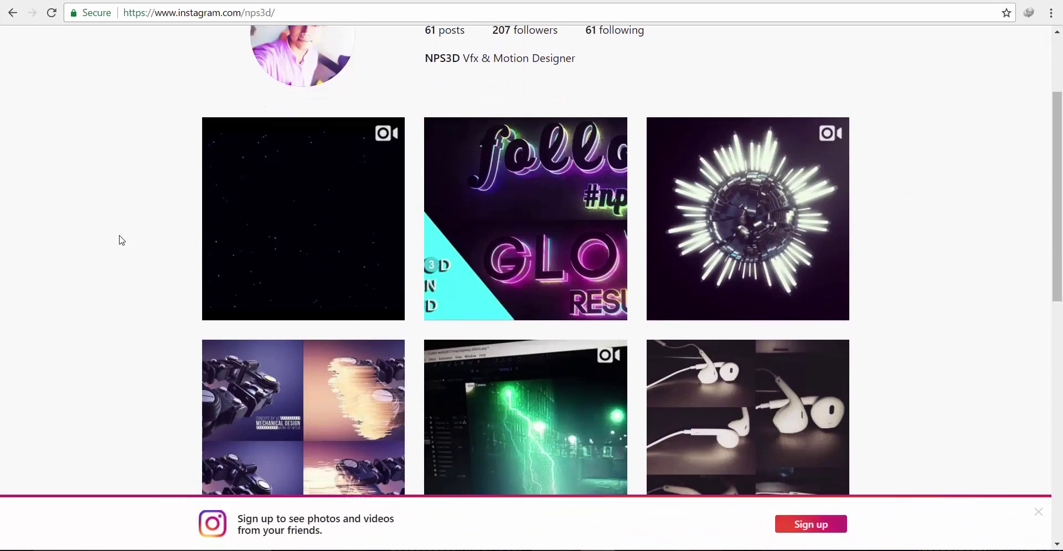
{"action": "left_click", "coordinate": [239, 258]}
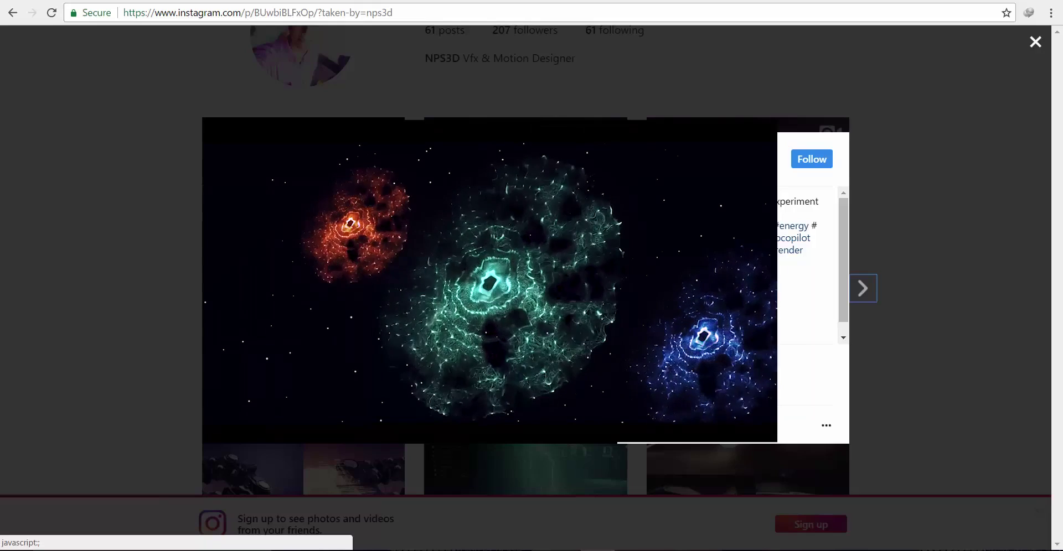
{"action": "mouse_move", "coordinate": [458, 280]}
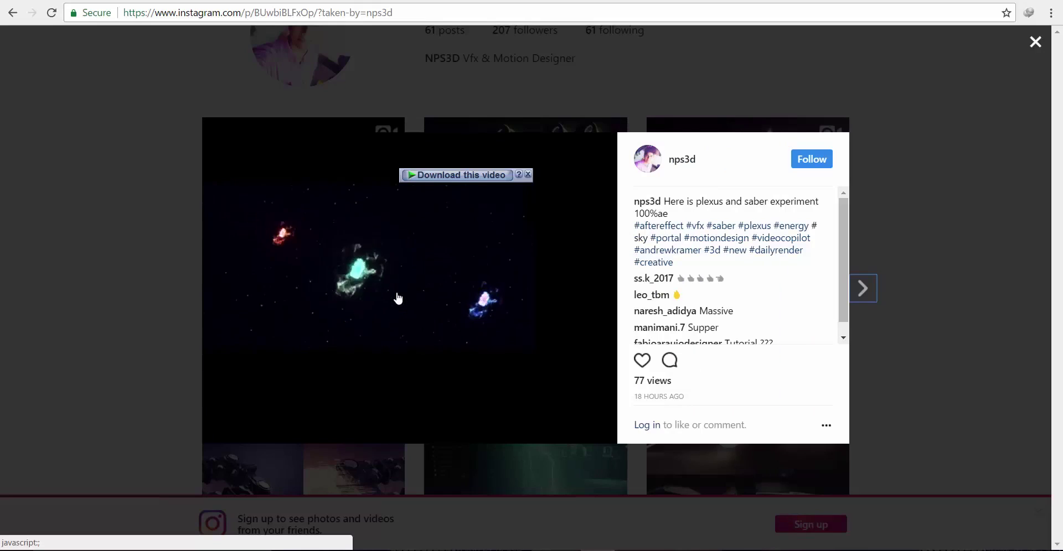
{"action": "left_click", "coordinate": [1032, 66]}
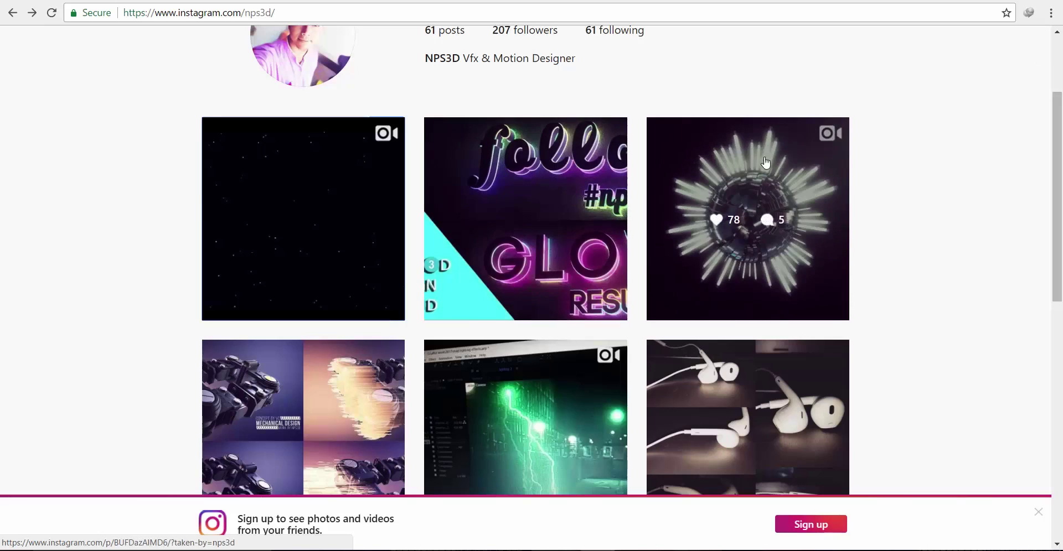
{"action": "left_click", "coordinate": [155, 2]}
{"action": "left_click", "coordinate": [119, 39]}
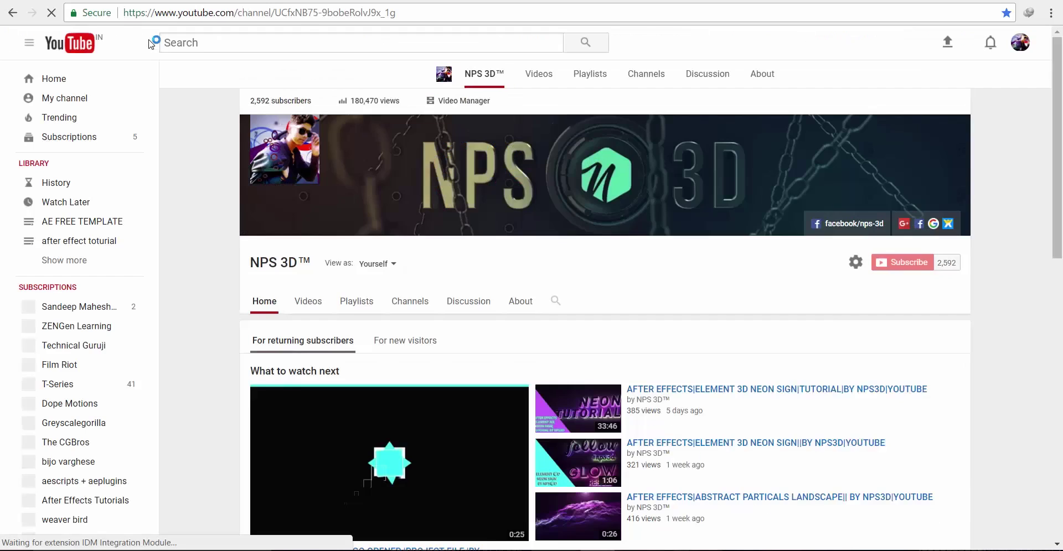
Step: Scroll through the NPS 3D uploads, including the logo opener and neon sign tutorials, then back up
{"action": "scroll", "coordinate": [185, 226], "scroll_direction": "down", "scroll_amount": 6}
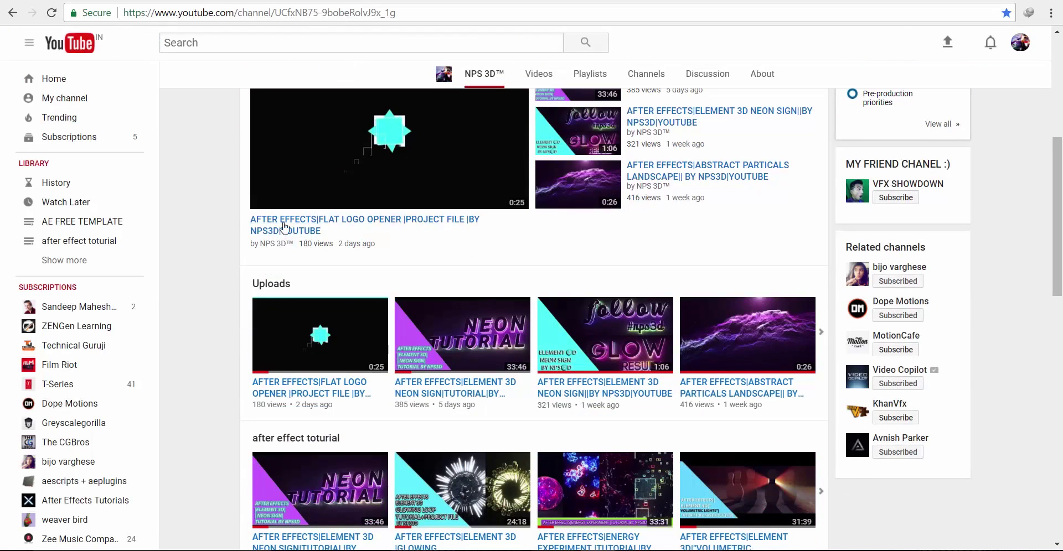
{"action": "scroll", "coordinate": [248, 214], "scroll_direction": "down", "scroll_amount": 4}
{"action": "scroll", "coordinate": [231, 212], "scroll_direction": "down", "scroll_amount": 3}
{"action": "scroll", "coordinate": [232, 210], "scroll_direction": "up", "scroll_amount": 12}
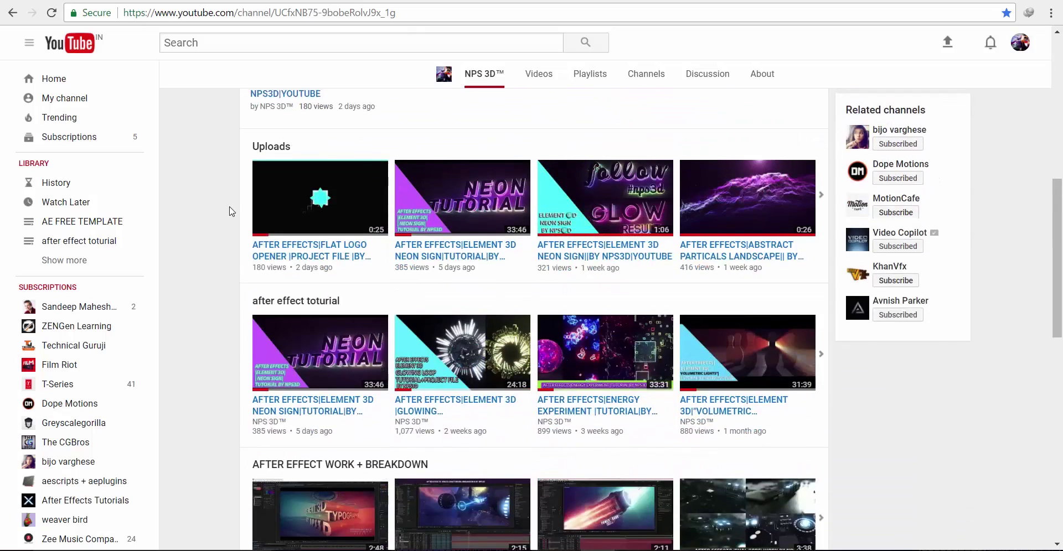
{"action": "mouse_move", "coordinate": [246, 117]}
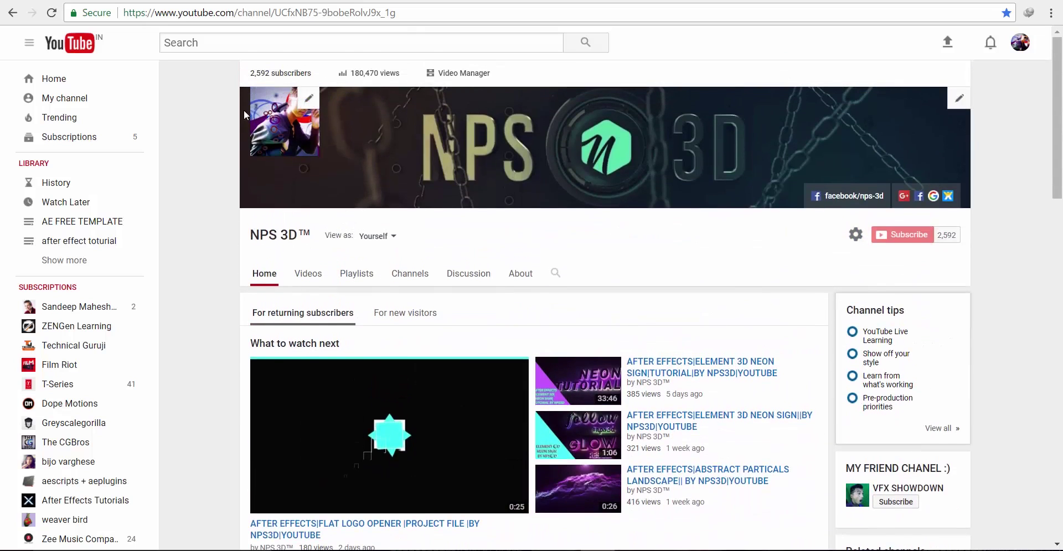